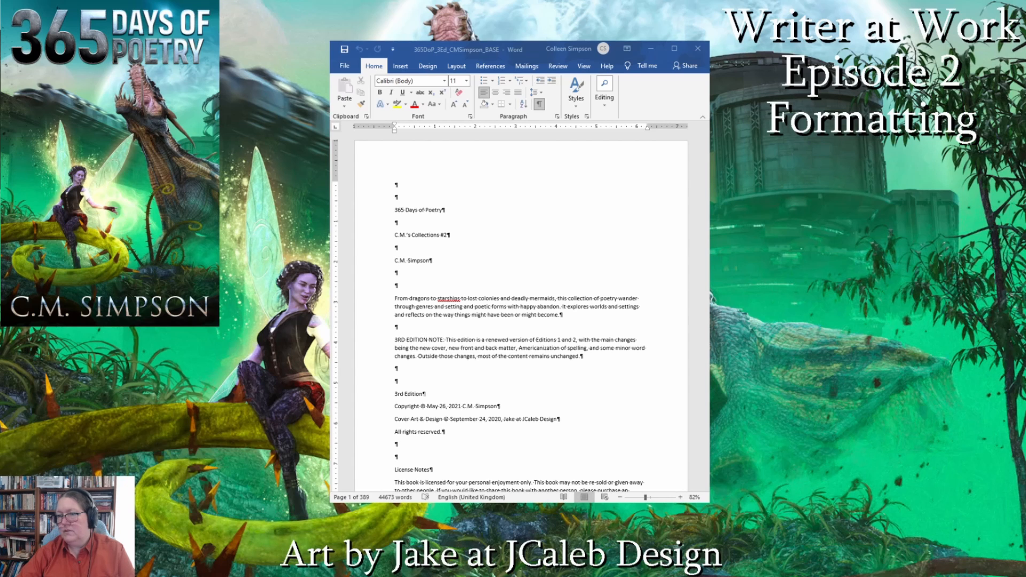
- Change the date in the cover art and design copyright line to November 1, keeping the year 2020
click(453, 410)
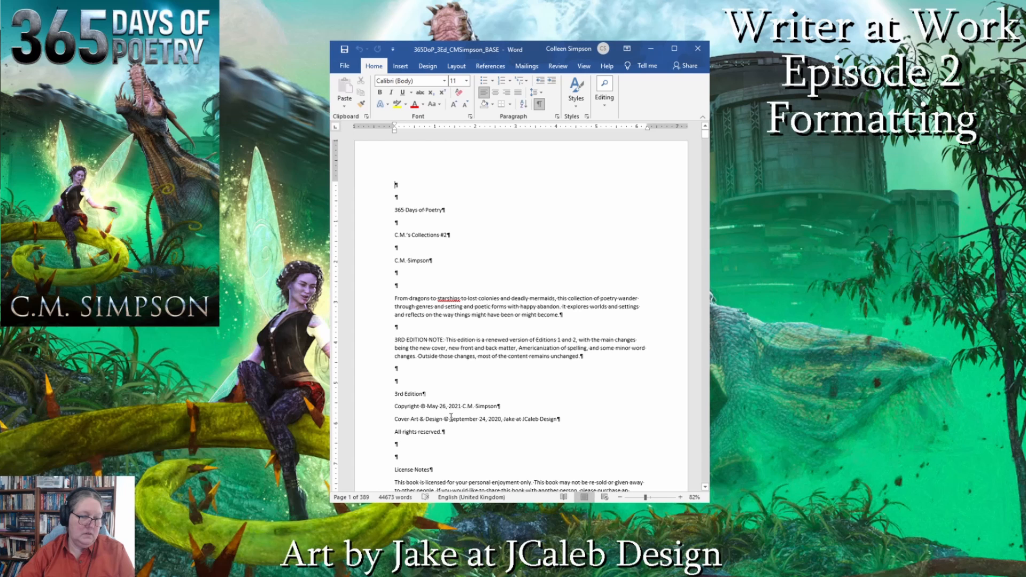
drag(450, 416, 486, 423)
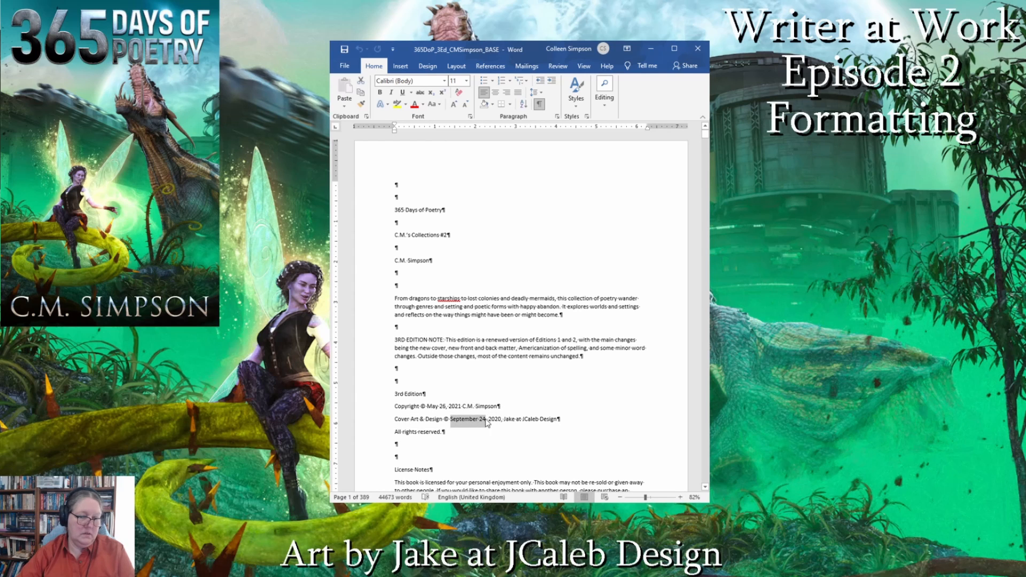
text(Novemb)
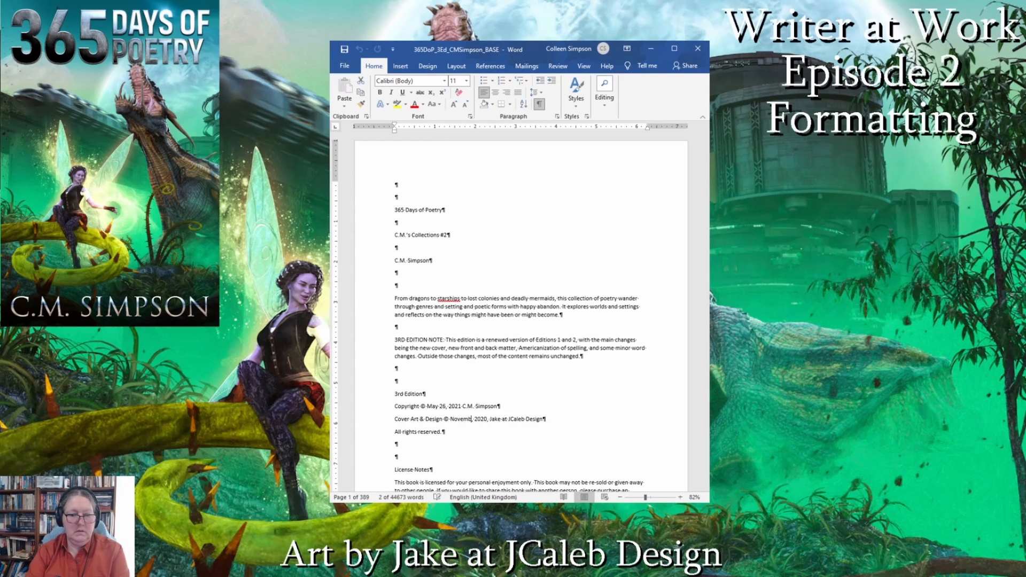
text(er 1,)
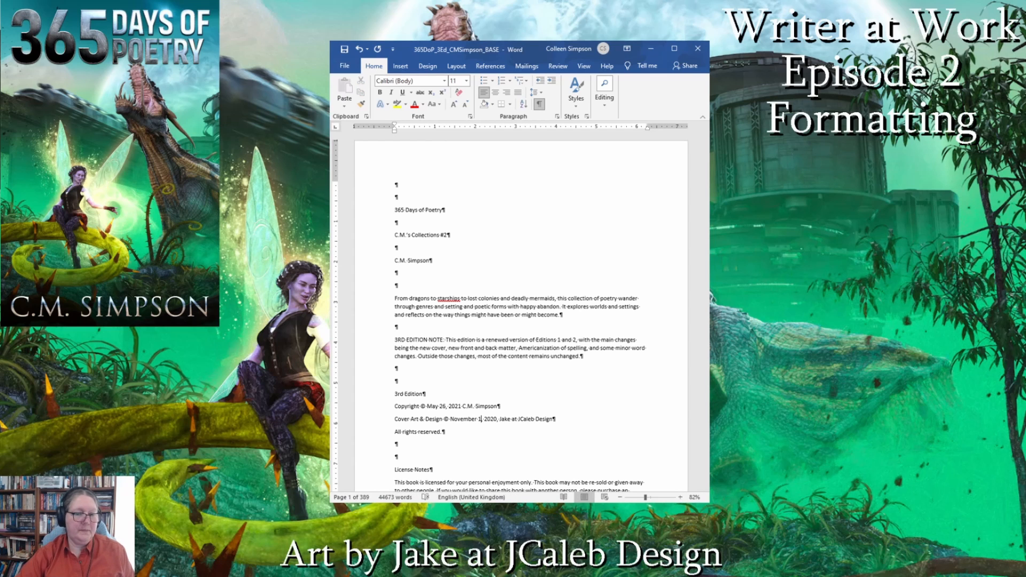
- Change the edition label at the start of the edition note to 2ND
click(402, 339)
key(BackSpace)
key(BackSpace)
text(2)
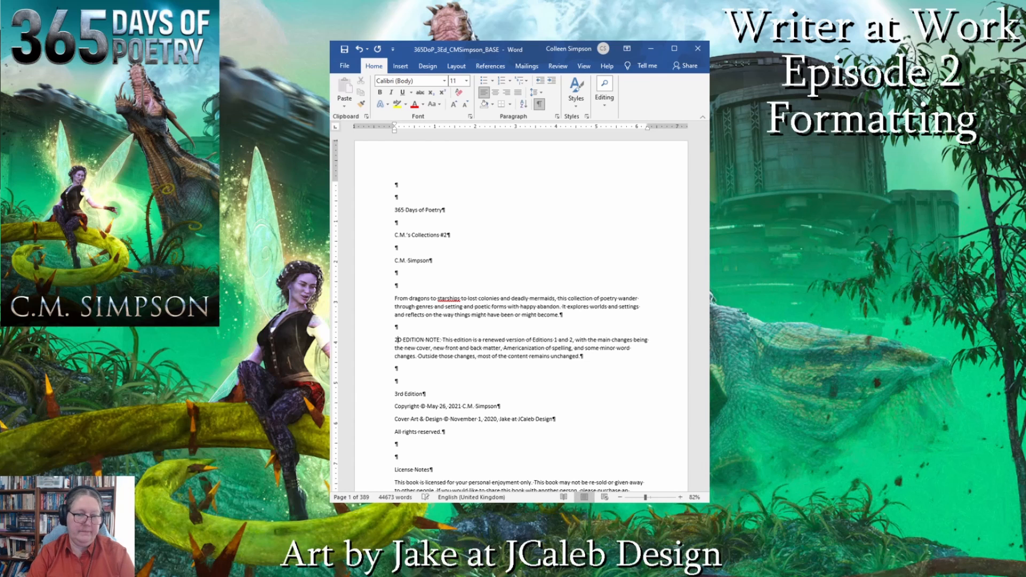
text(N)
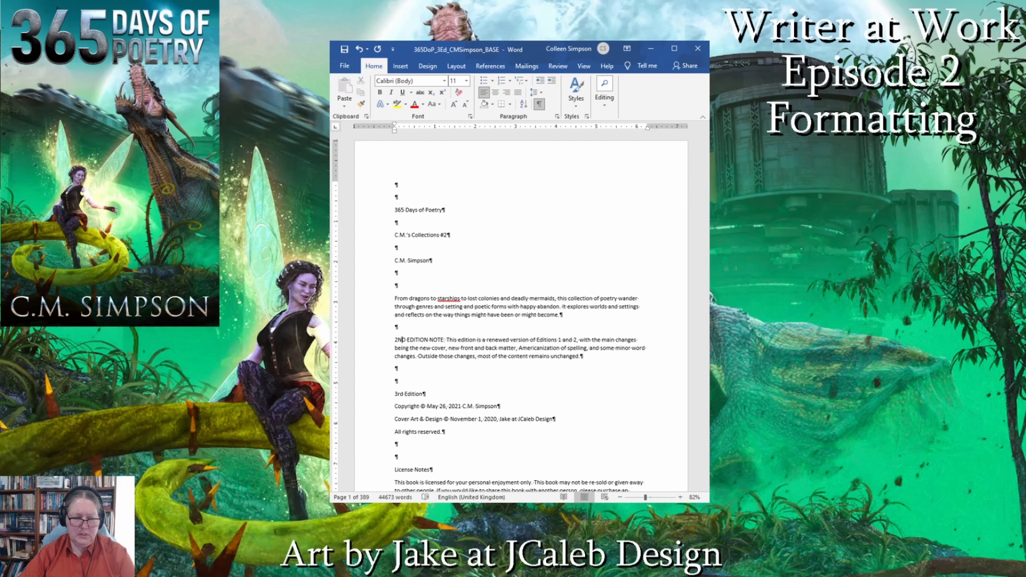
key(alt+Tab)
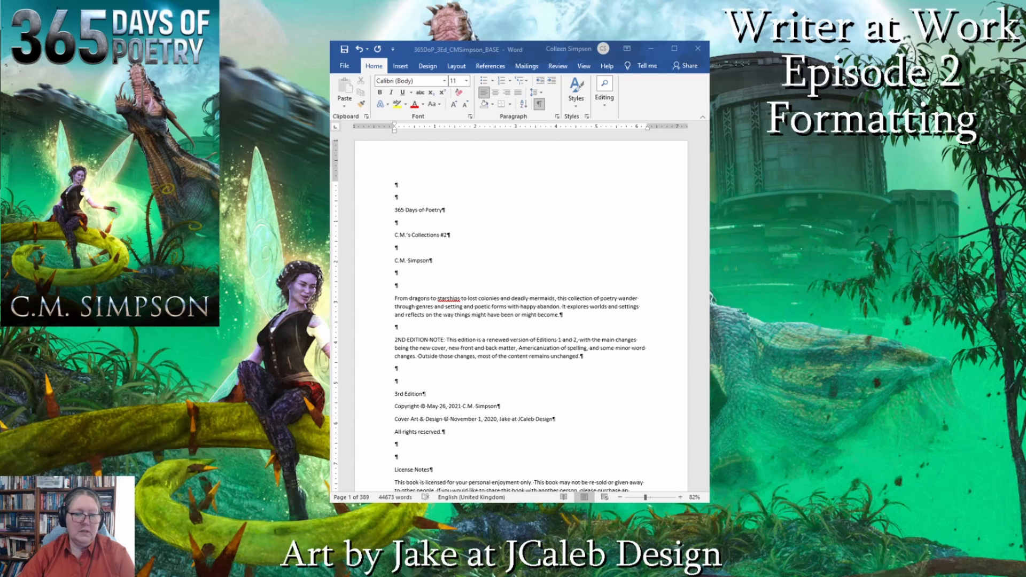
- Center the front matter from the title page through the January heading and remove the extra space between its paragraphs
click(403, 339)
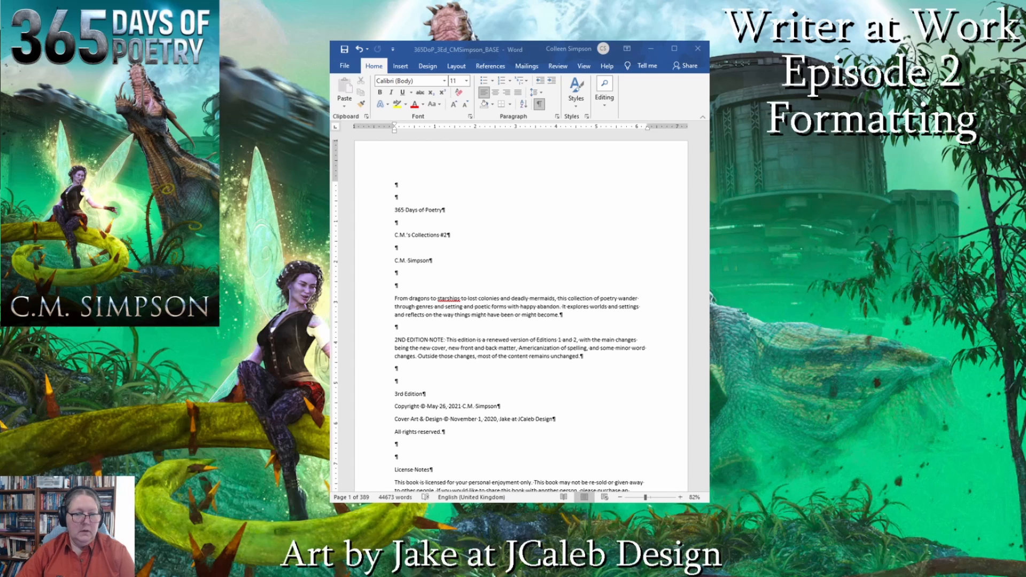
click(533, 231)
scroll(553, 230, down, 1)
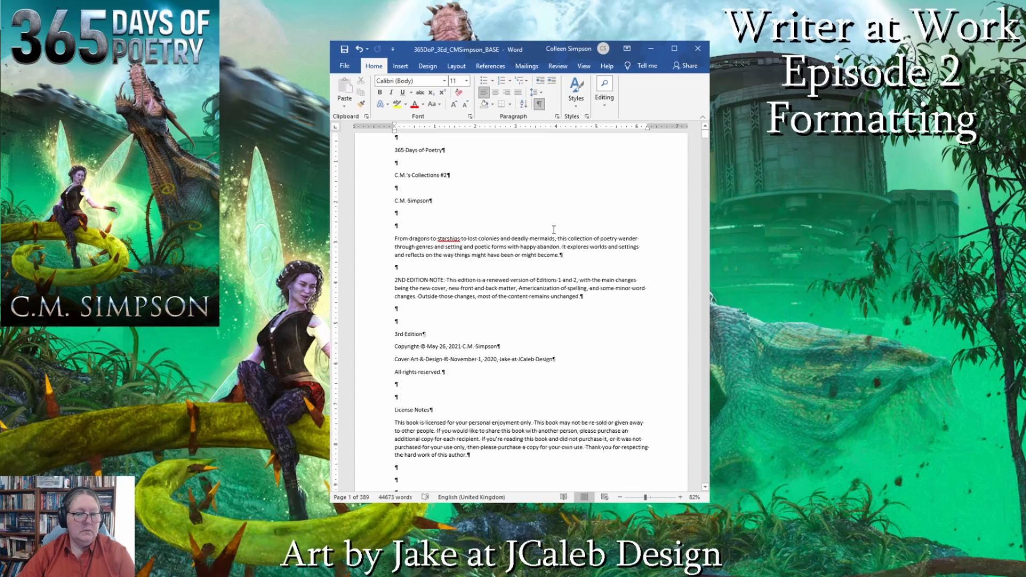
scroll(554, 230, up, 2)
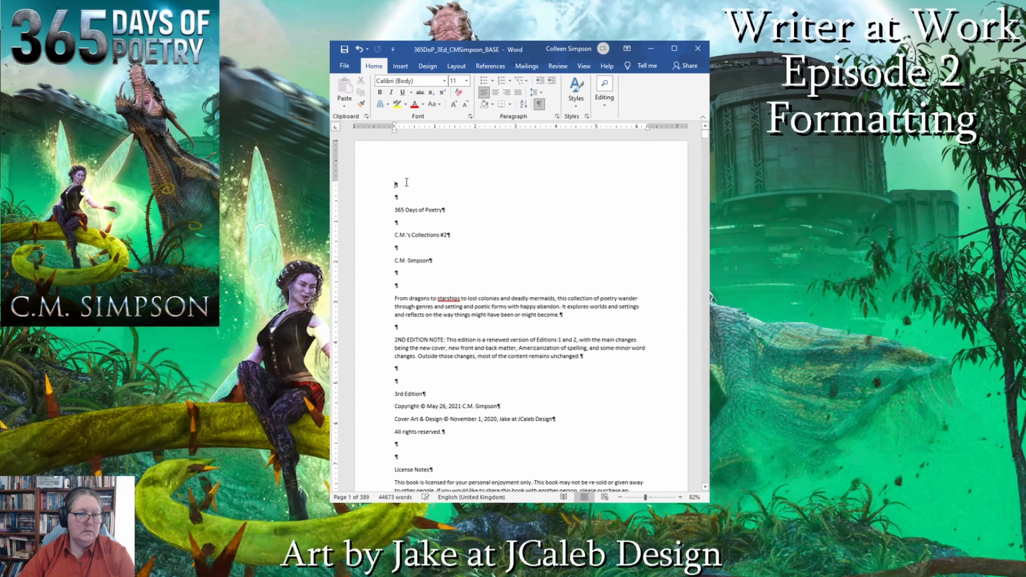
drag(393, 184, 485, 213)
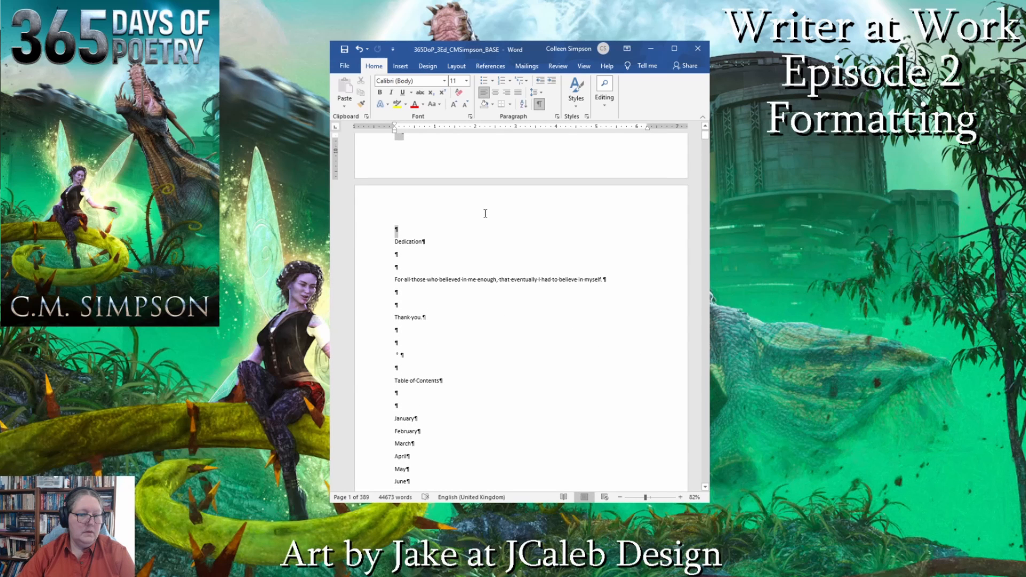
drag(485, 213, 481, 442)
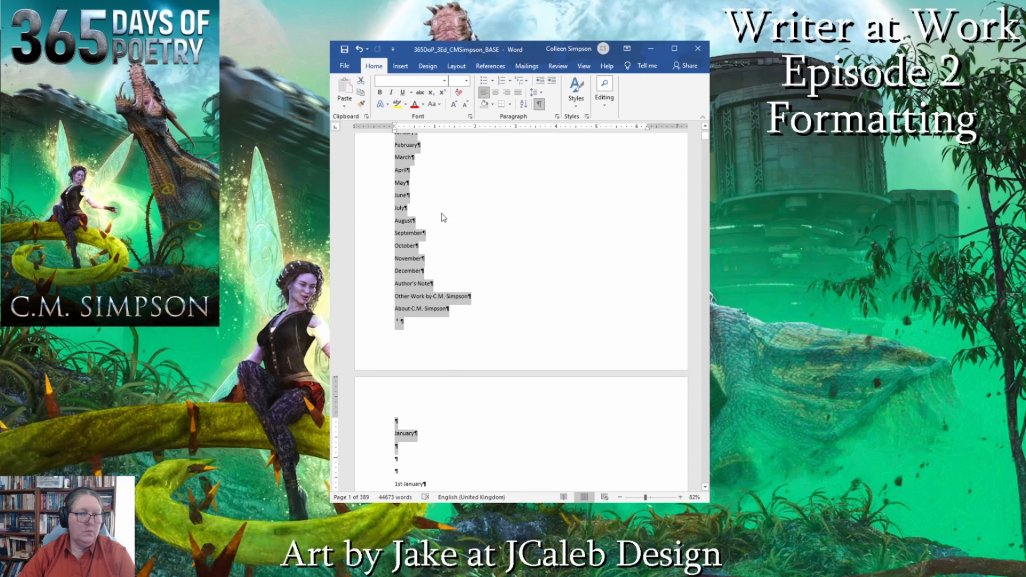
click(496, 93)
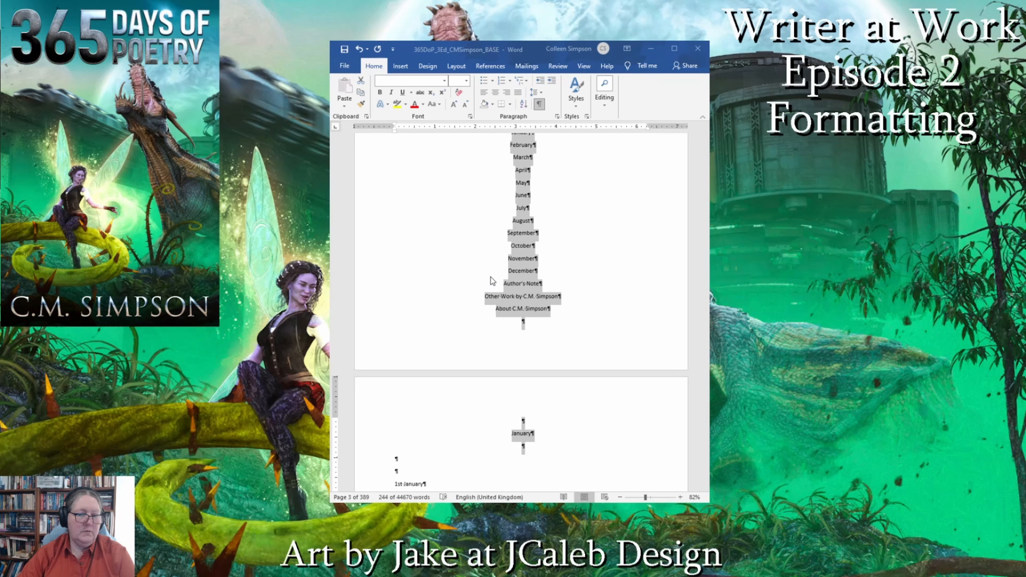
scroll(566, 396, down, 8)
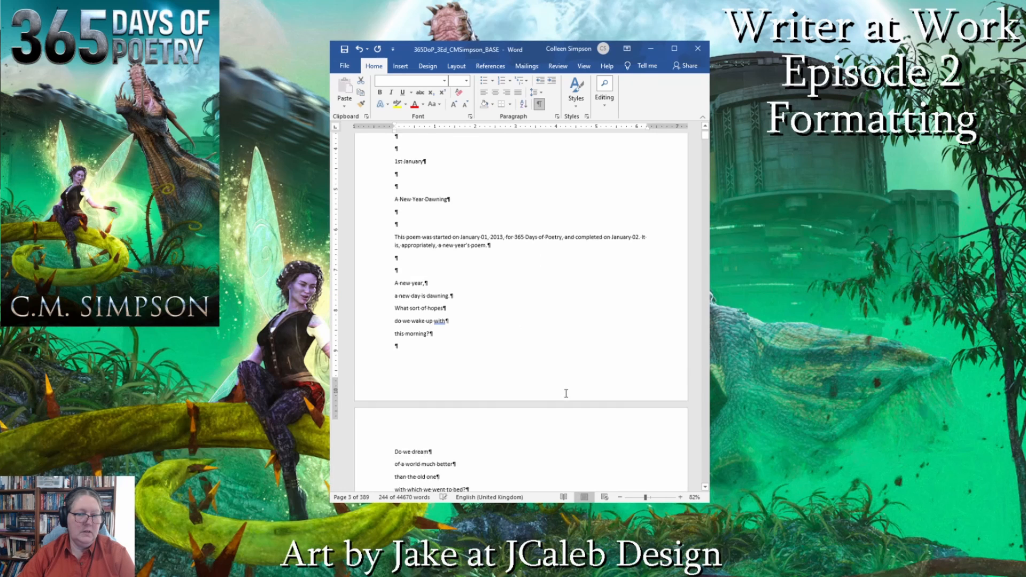
scroll(585, 351, up, 10)
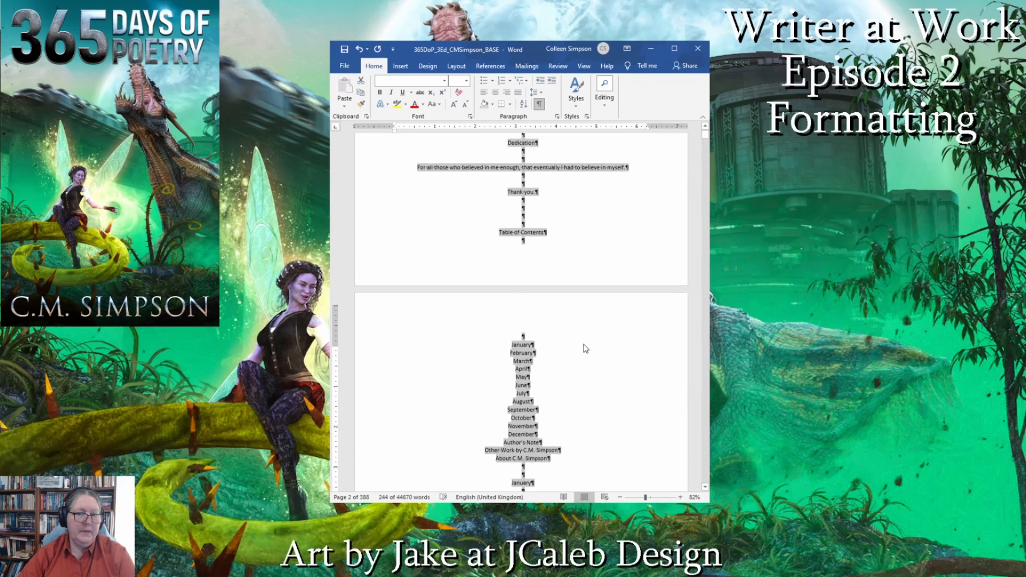
- Set the font of the entire document to Times New Roman, size 12
click(601, 296)
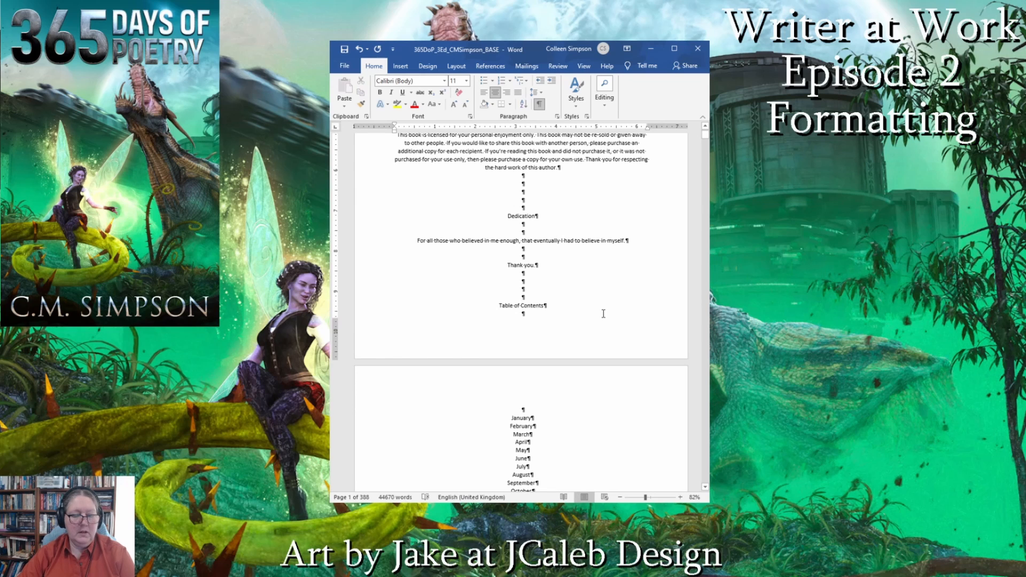
key(ctrl+a)
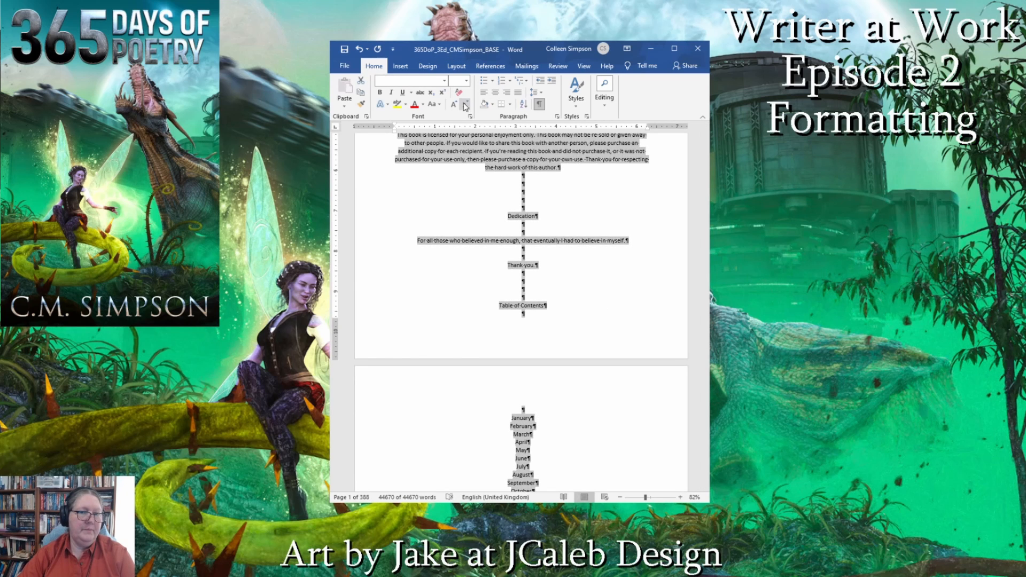
click(439, 81)
click(437, 143)
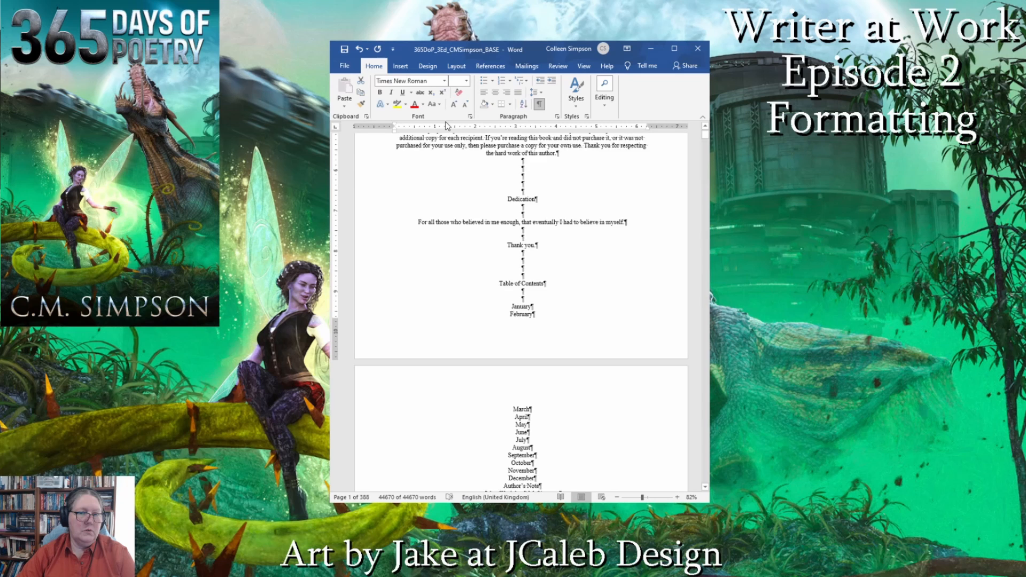
click(466, 80)
click(452, 133)
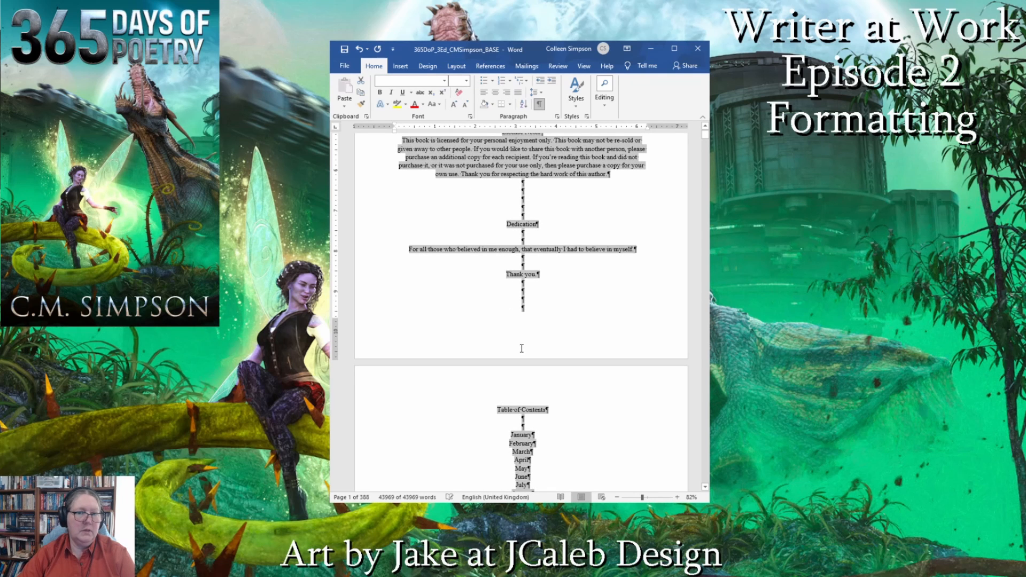
- Open the paragraph settings for the entire document, confirm them and clear the selection
click(557, 117)
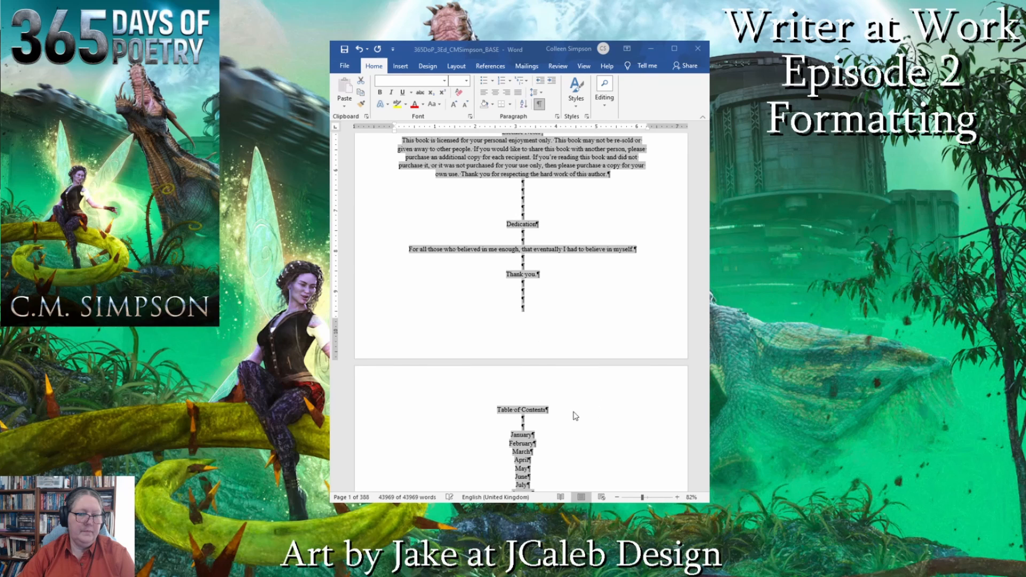
click(562, 387)
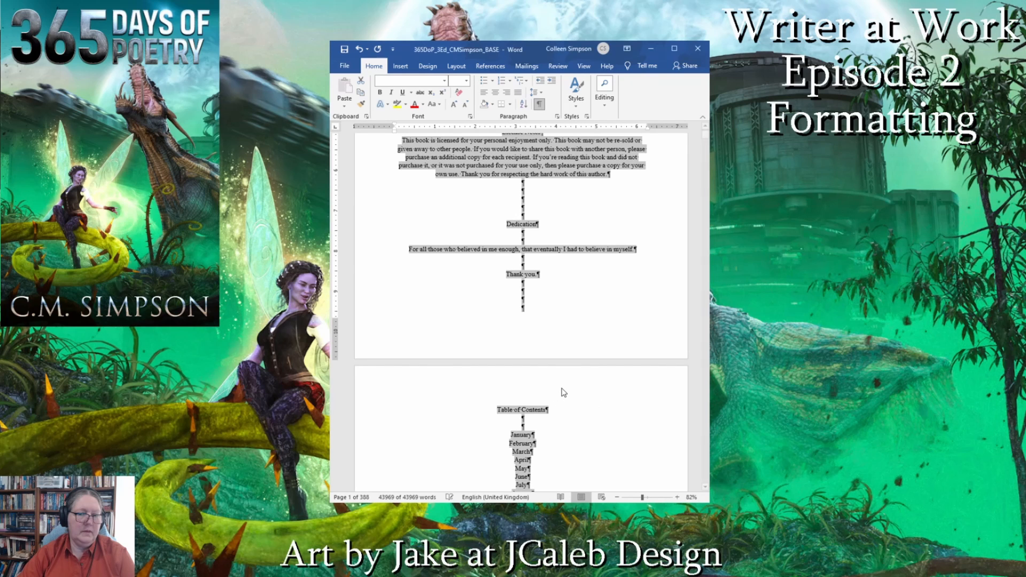
click(591, 295)
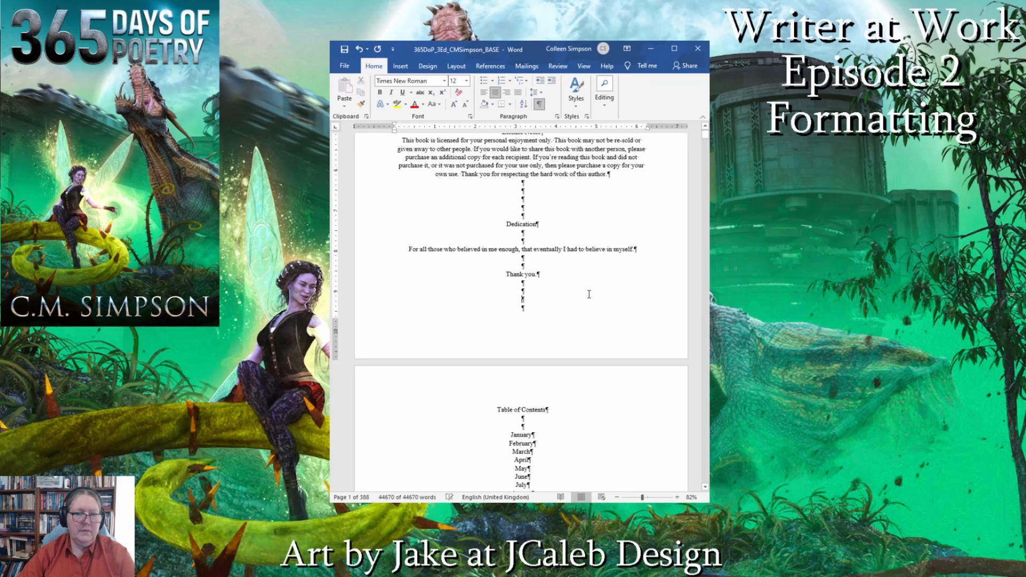
- Delete one of the blank paragraphs above the book title on the first page
scroll(584, 284, up, 2)
scroll(584, 284, up, 5)
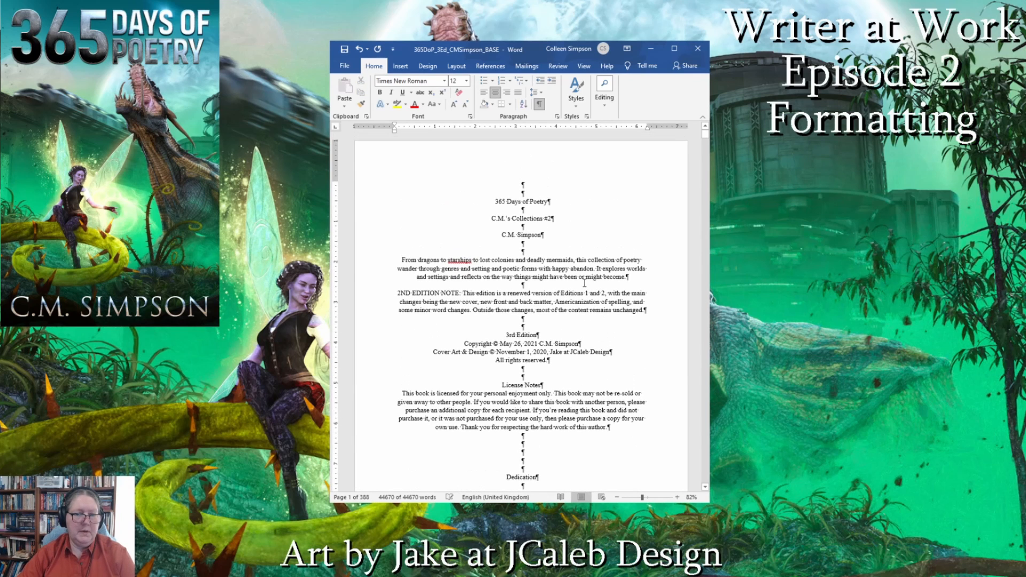
click(523, 180)
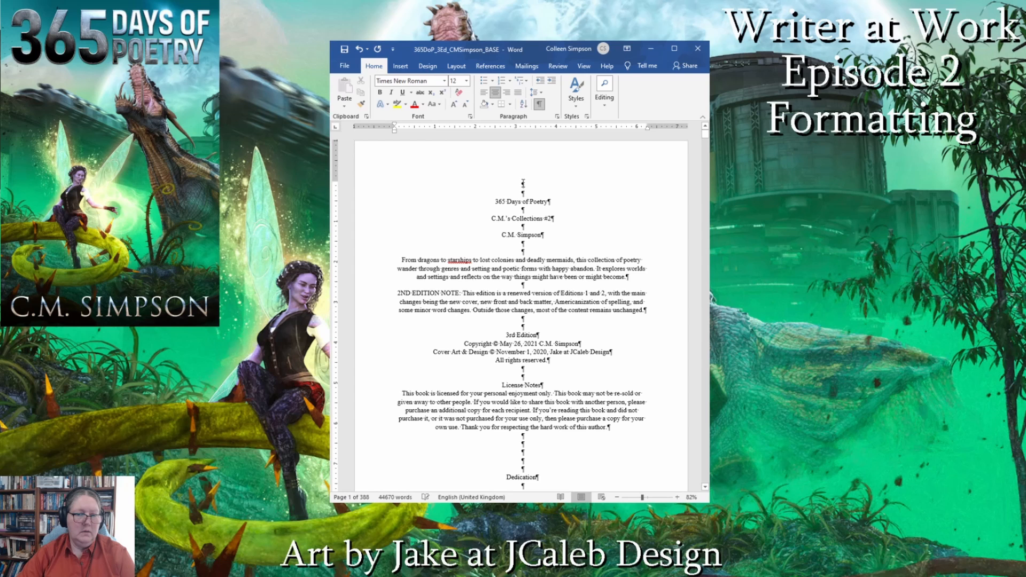
key(Delete)
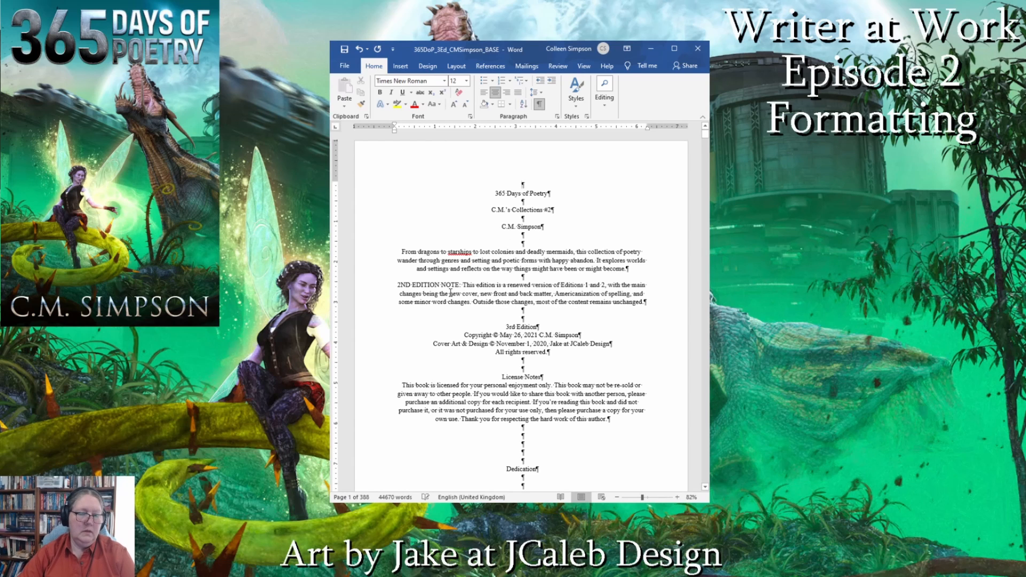
- Make the title, collection and author lines bold, and set the title "365 Days of Poetry" to size 14
drag(523, 182, 523, 243)
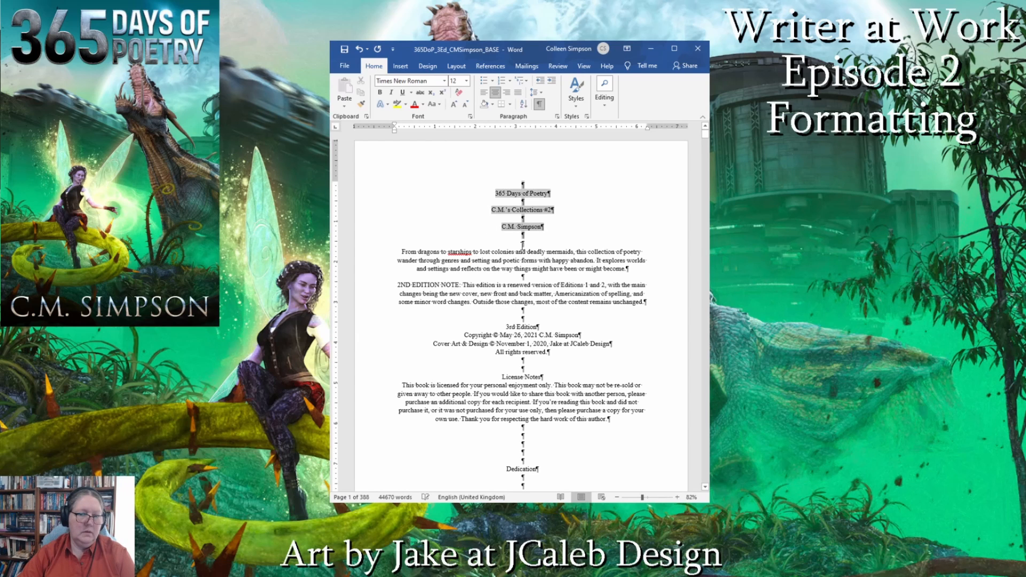
click(380, 92)
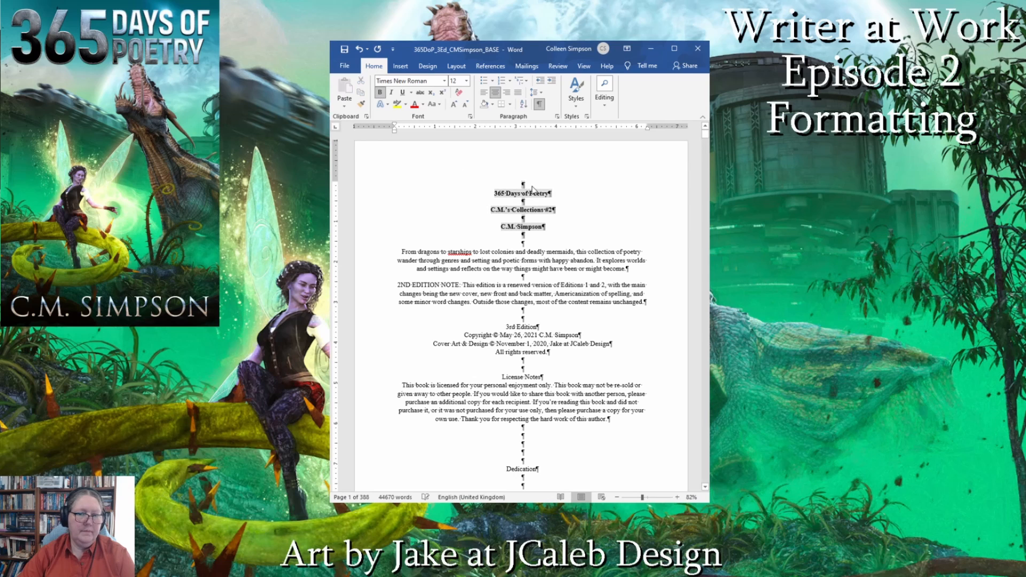
drag(492, 193, 552, 194)
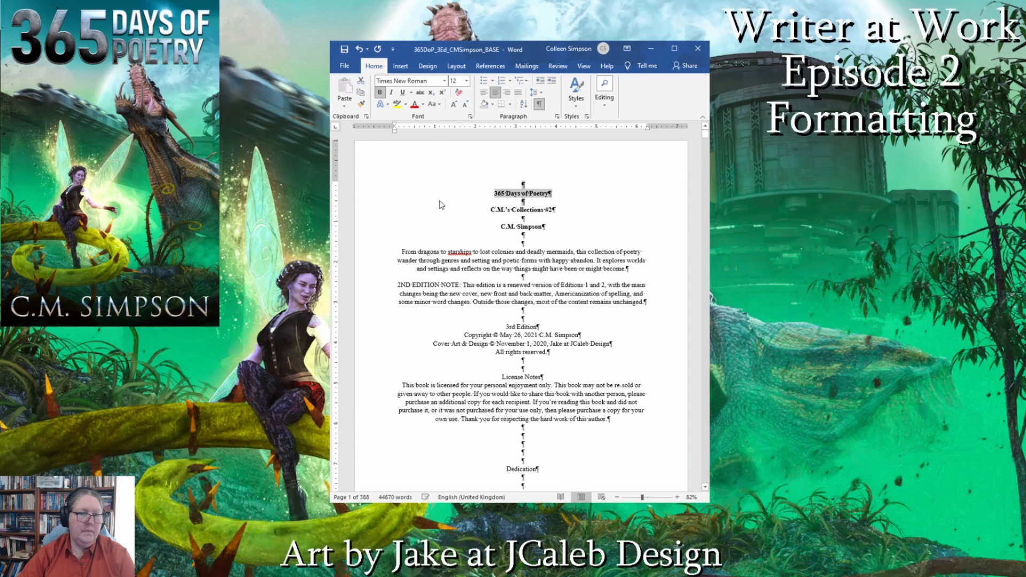
click(467, 82)
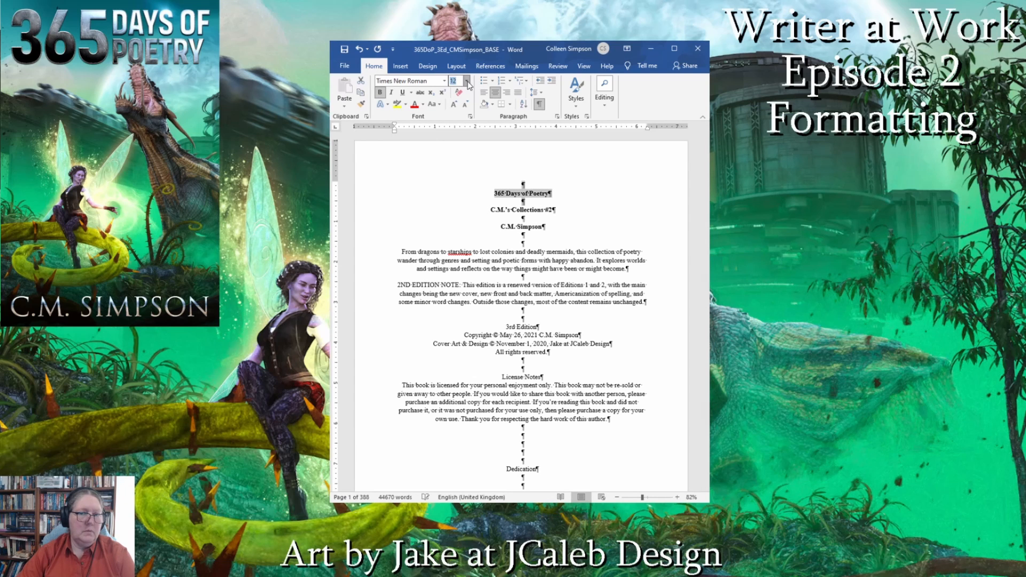
click(460, 144)
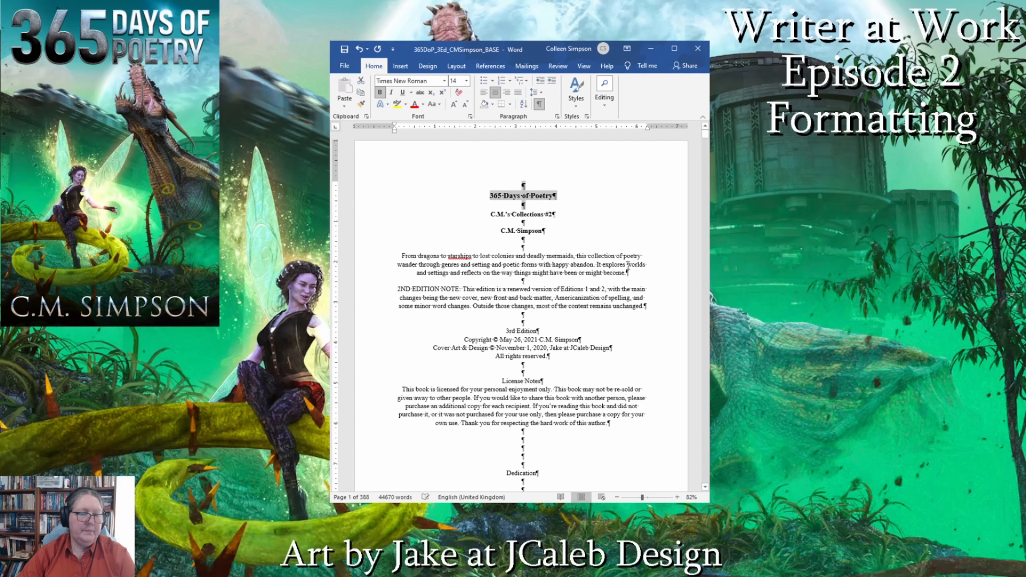
click(586, 220)
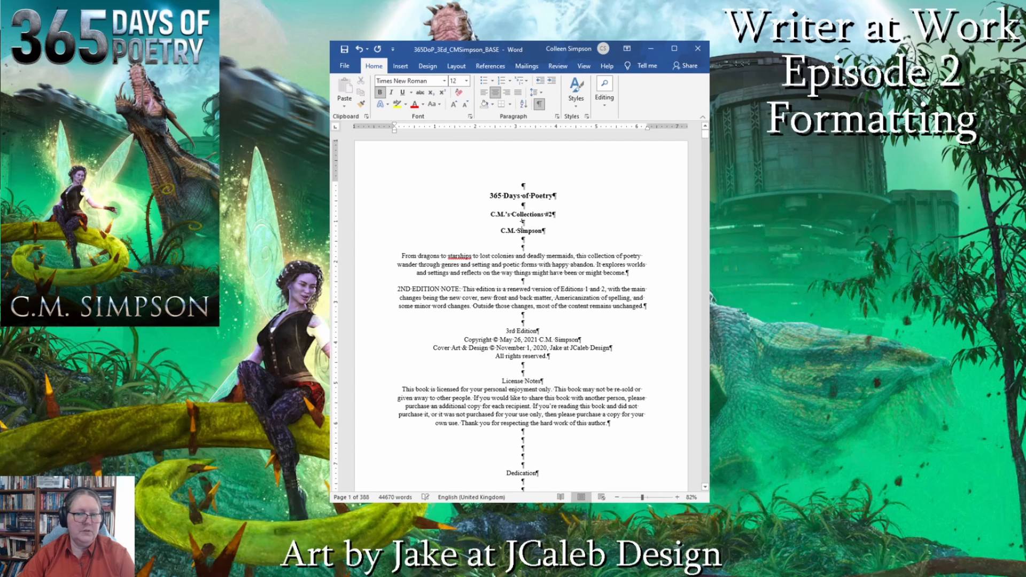
- Add one blank line each below the book title, below the collection line and above the 2ND EDITION NOTE
click(526, 206)
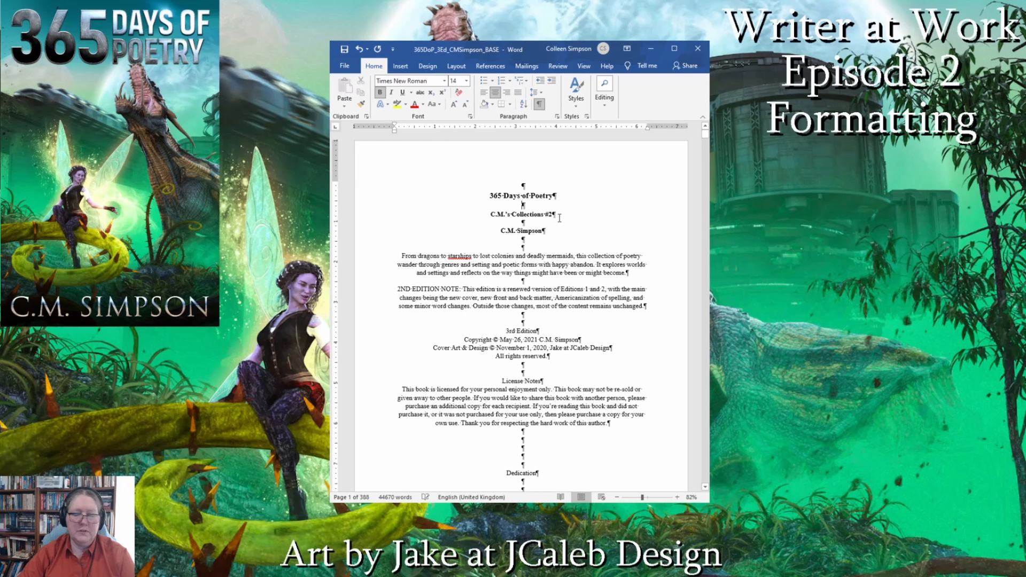
key(Return)
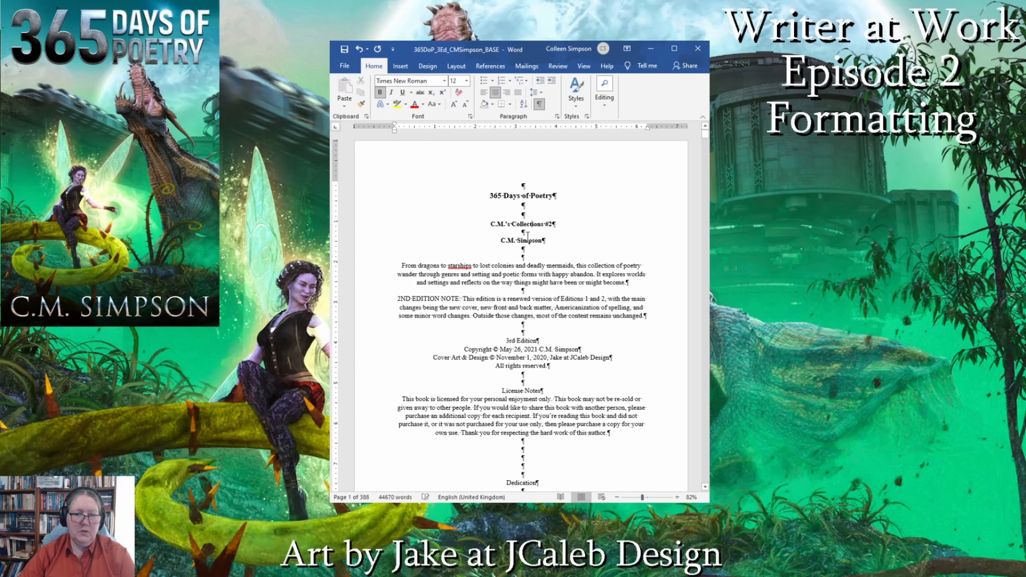
click(525, 233)
key(Return)
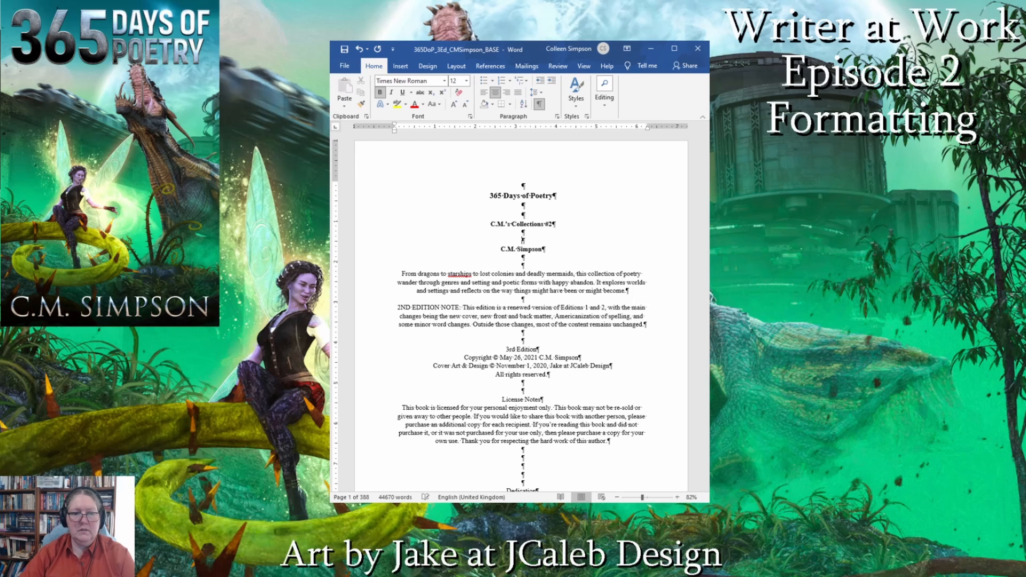
click(525, 301)
key(Return)
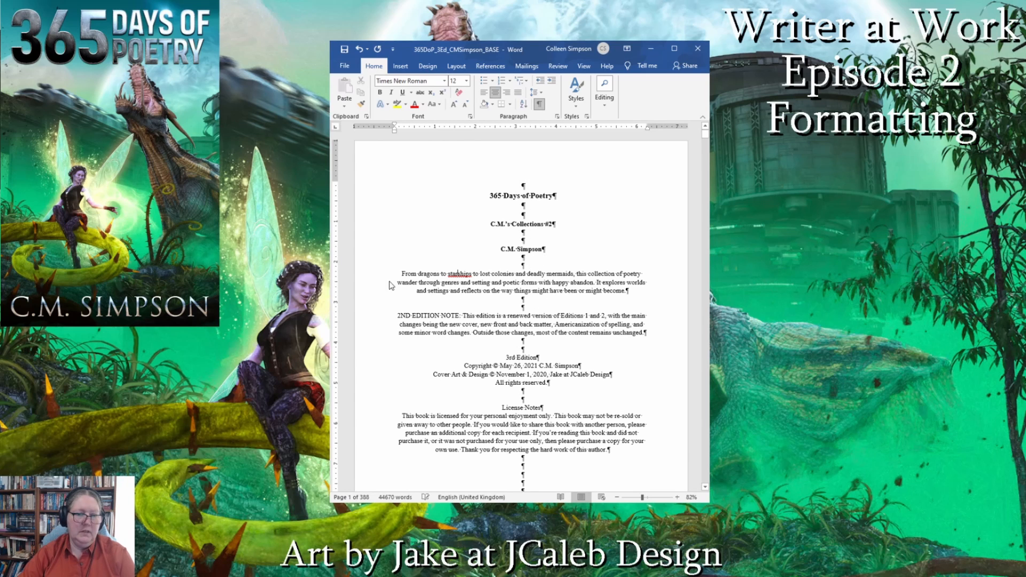
- Italicize the book description paragraph below the author line and make the label "2ND EDITION NOTE:" bold
drag(396, 268, 628, 292)
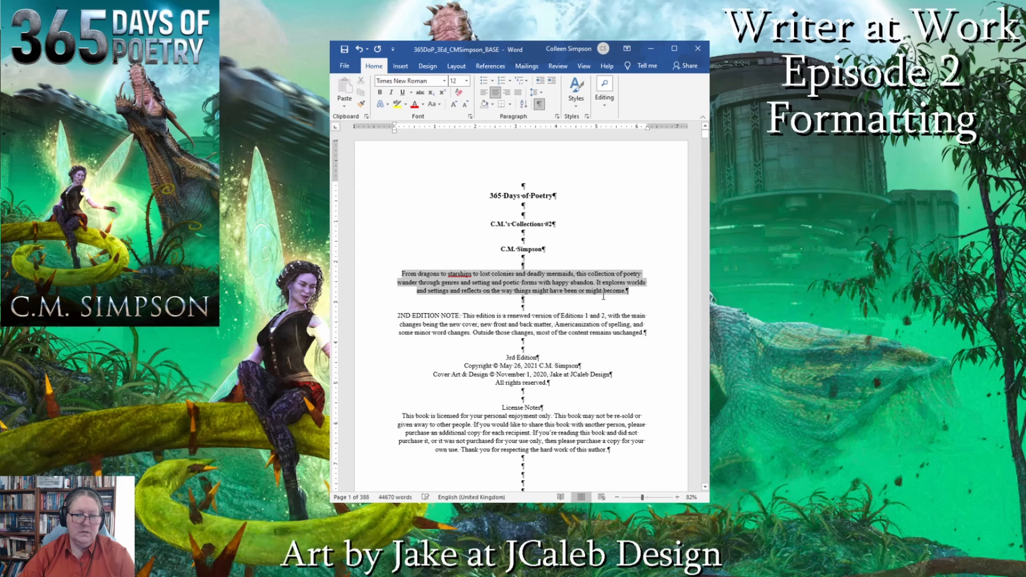
key(ctrl+i)
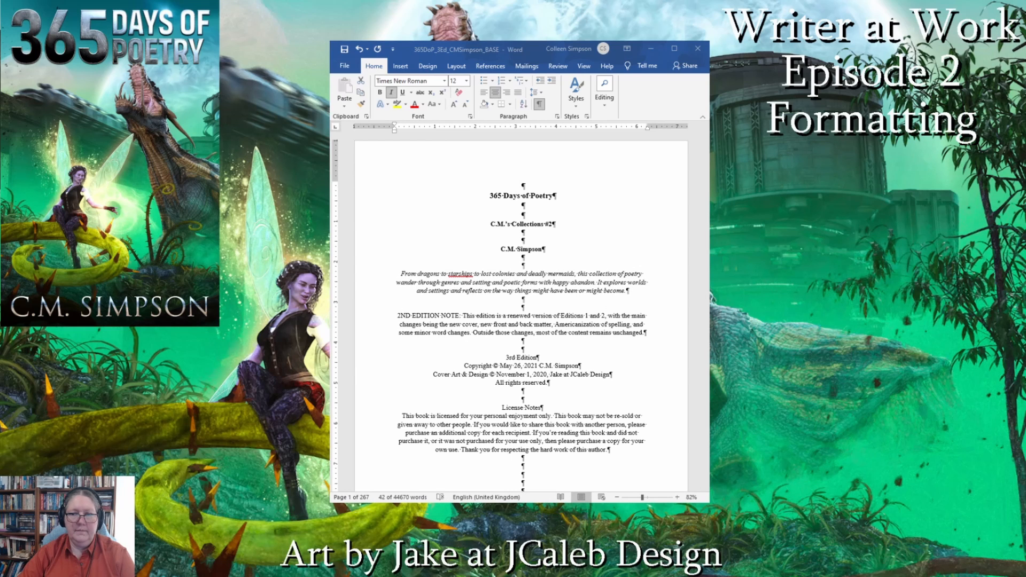
click(442, 319)
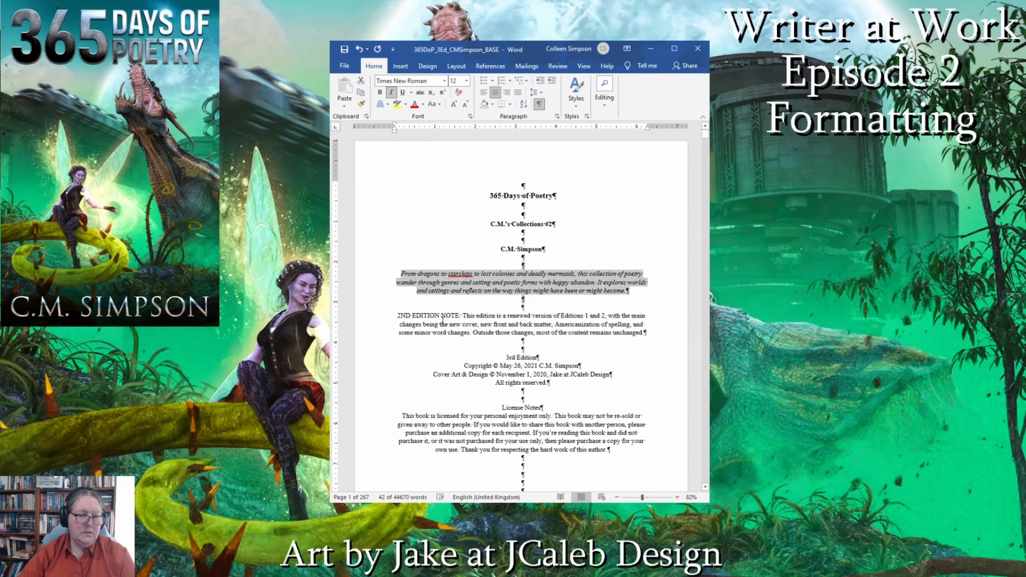
drag(397, 316, 462, 316)
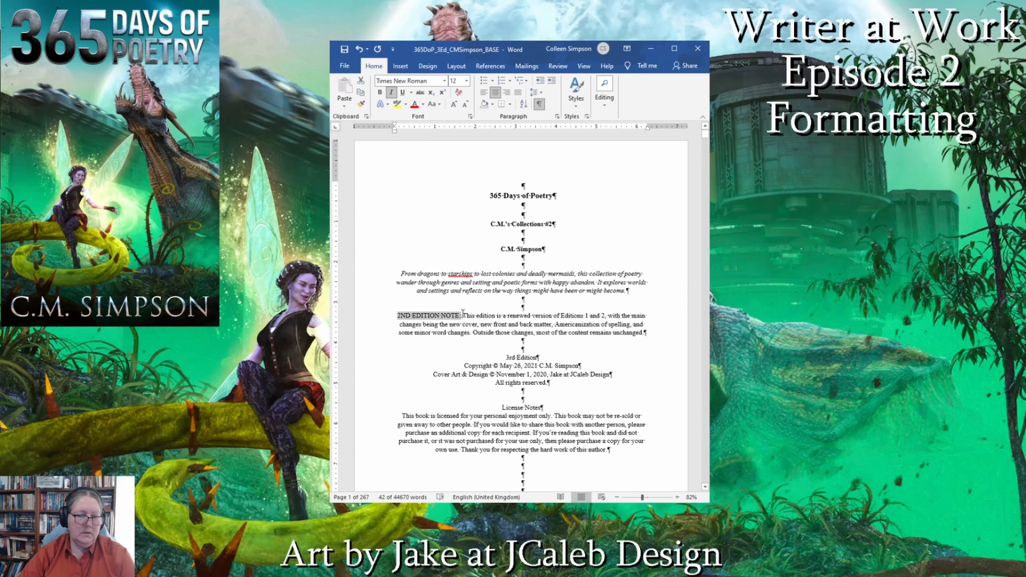
key(ctrl+b)
click(518, 327)
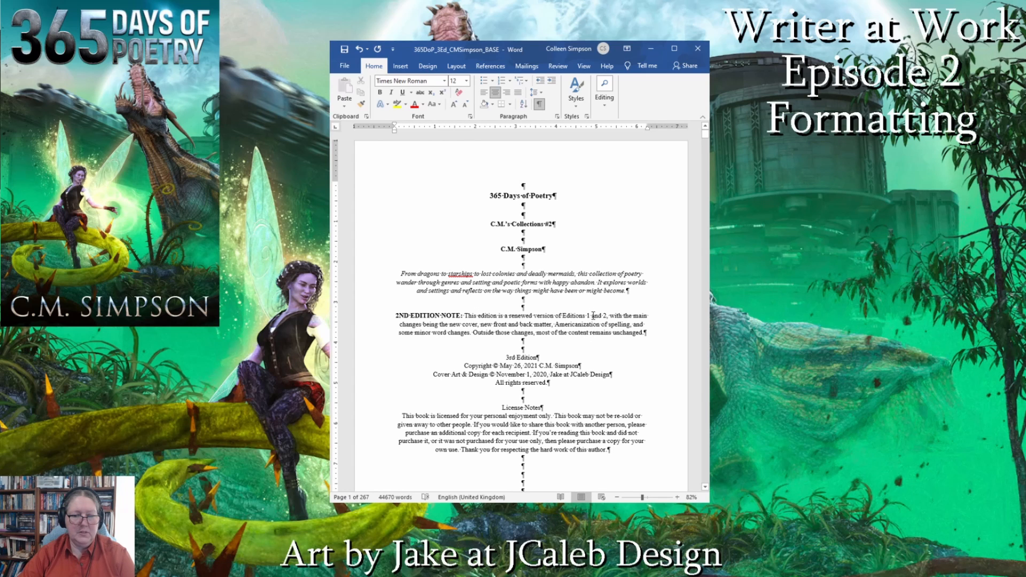
- Shorten "Editions 1 and 2" in the 2ND EDITION NOTE to "Edition 1"
drag(592, 316, 608, 316)
key(Delete)
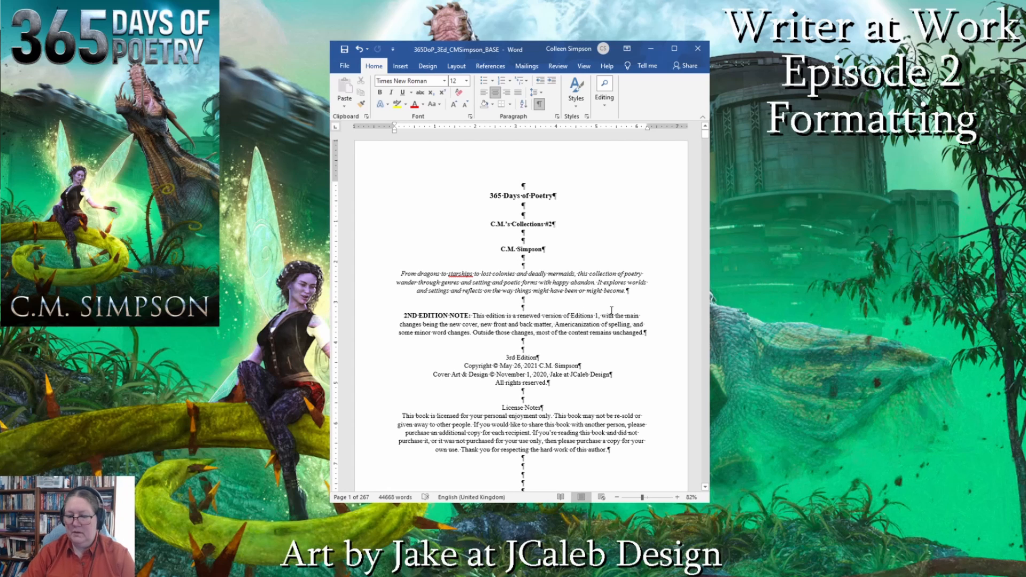
key(Delete)
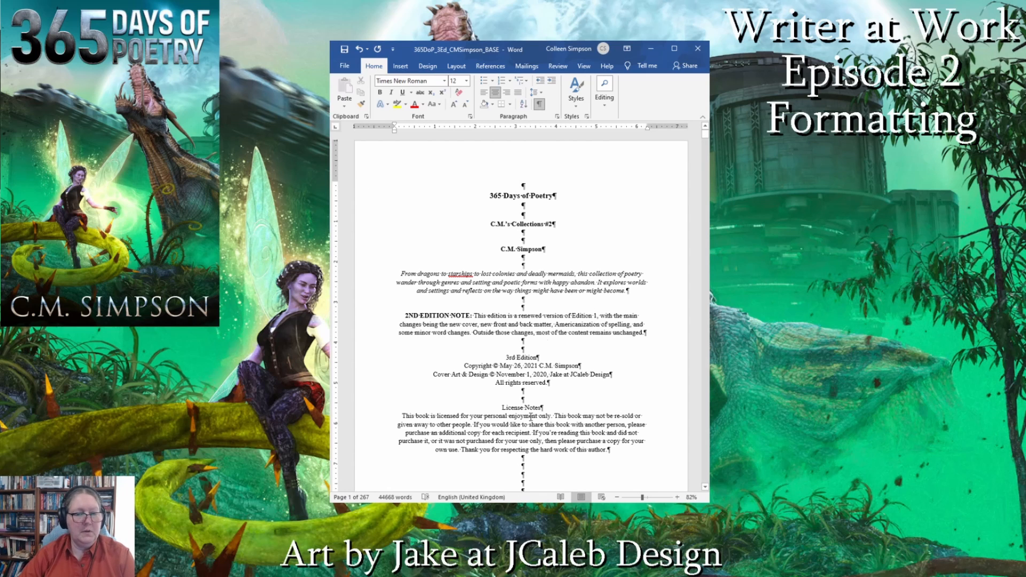
- Change the edition line above the copyright notice to "2nd Edition" and make it bold
double_click(512, 357)
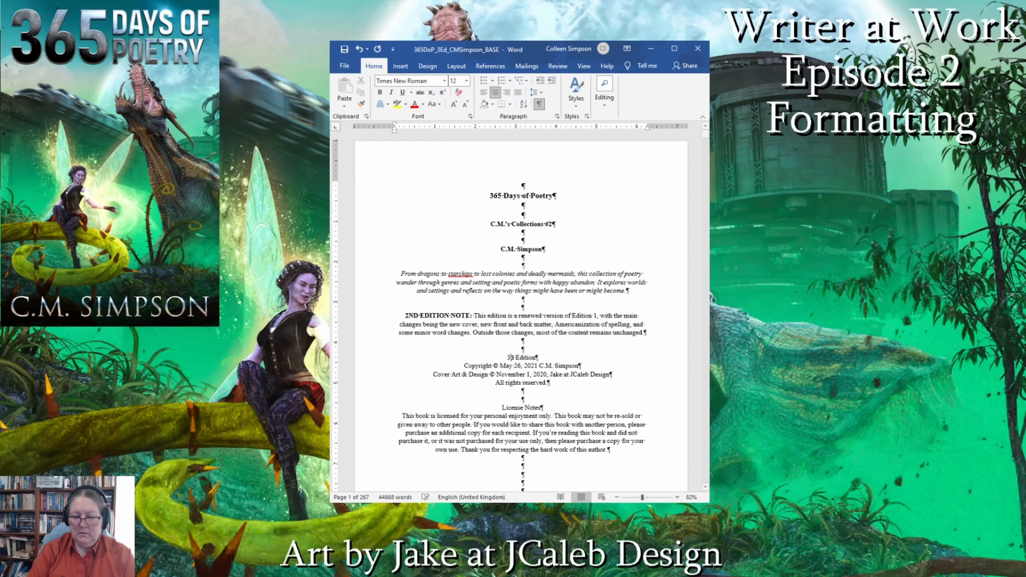
text(2nd)
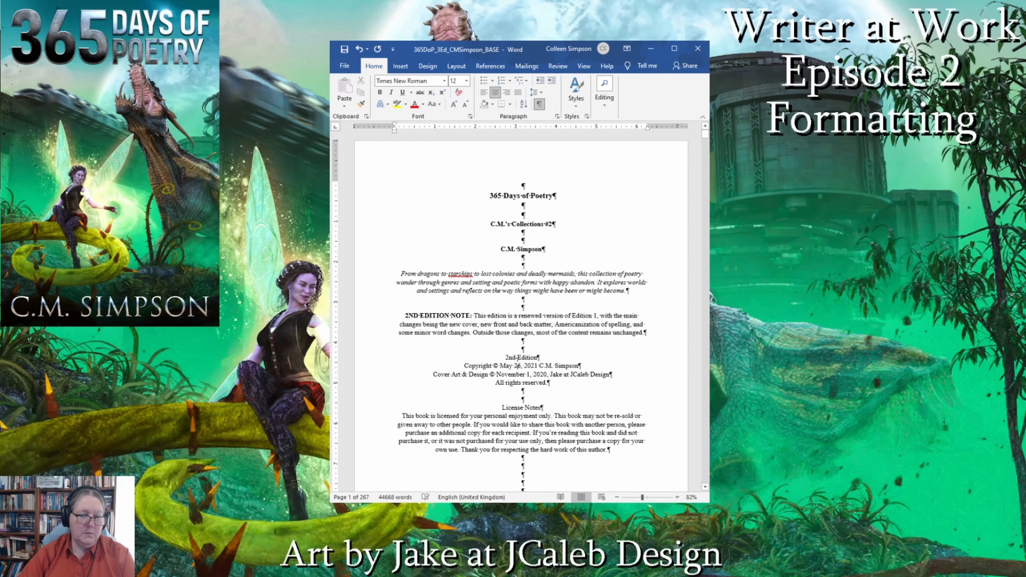
drag(503, 355, 546, 355)
key(ctrl+b)
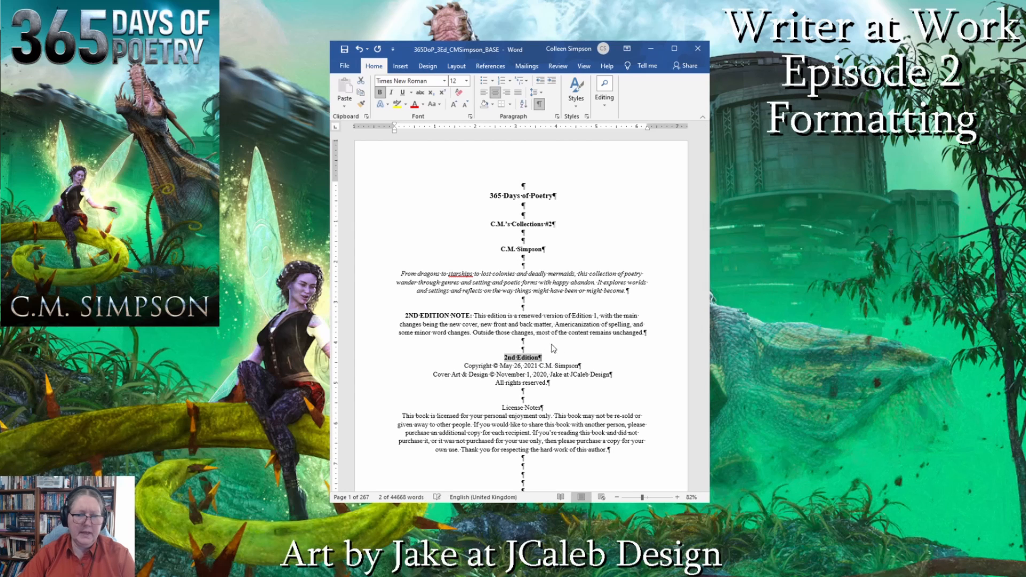
click(552, 374)
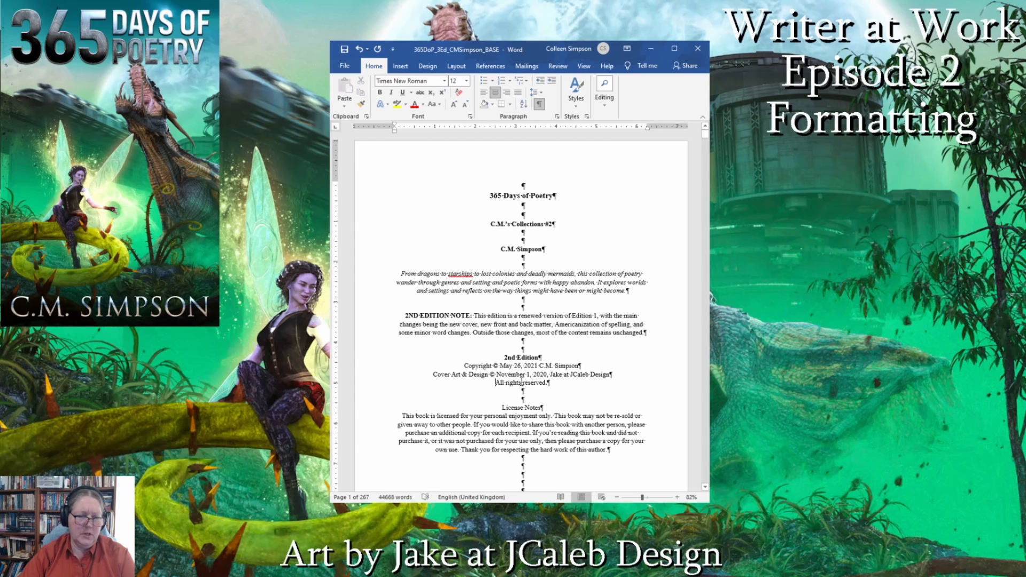
- Make the "All rights reserved." line and the "License Notes" heading bold
triple_click(522, 382)
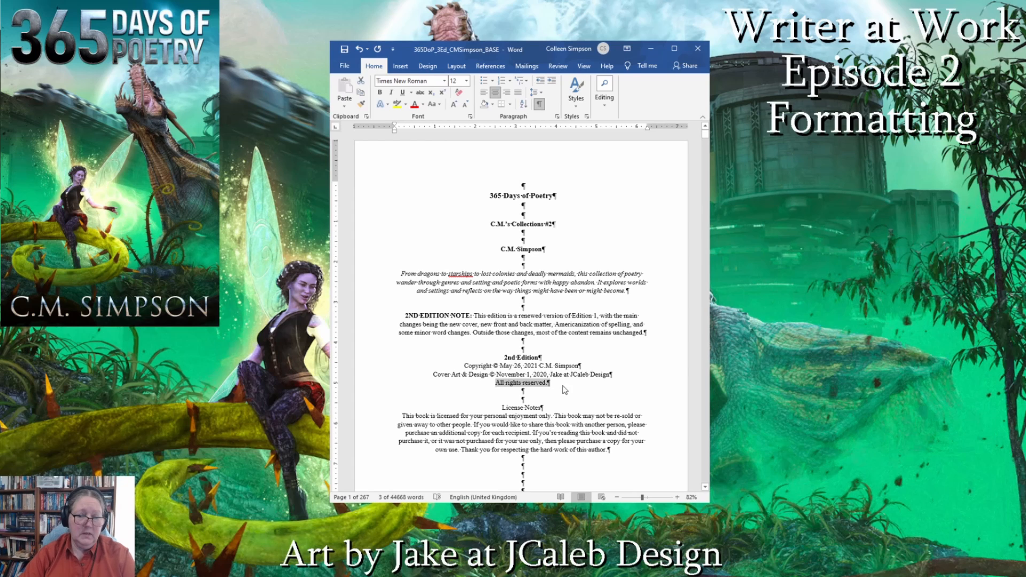
key(ctrl+b)
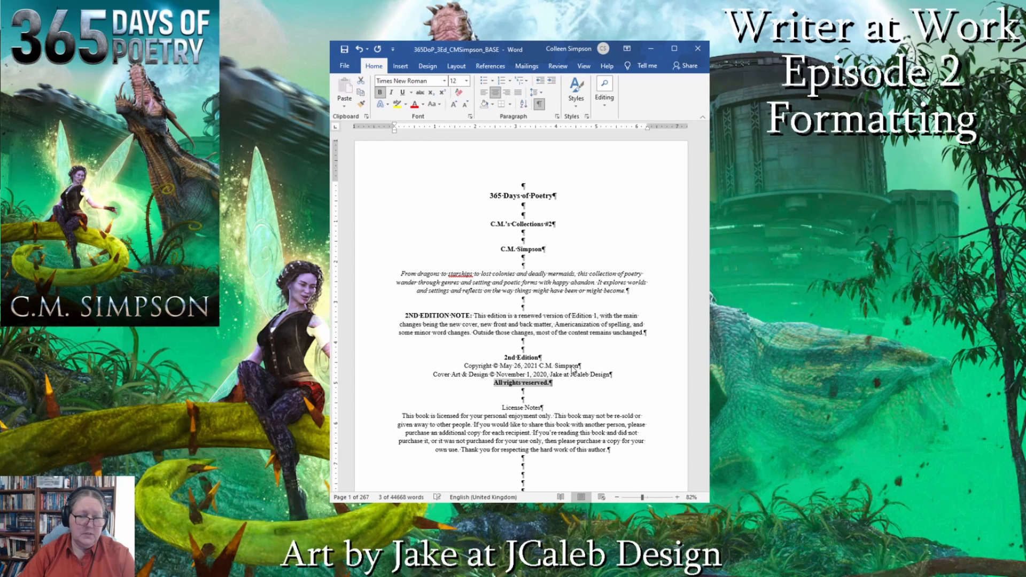
click(549, 342)
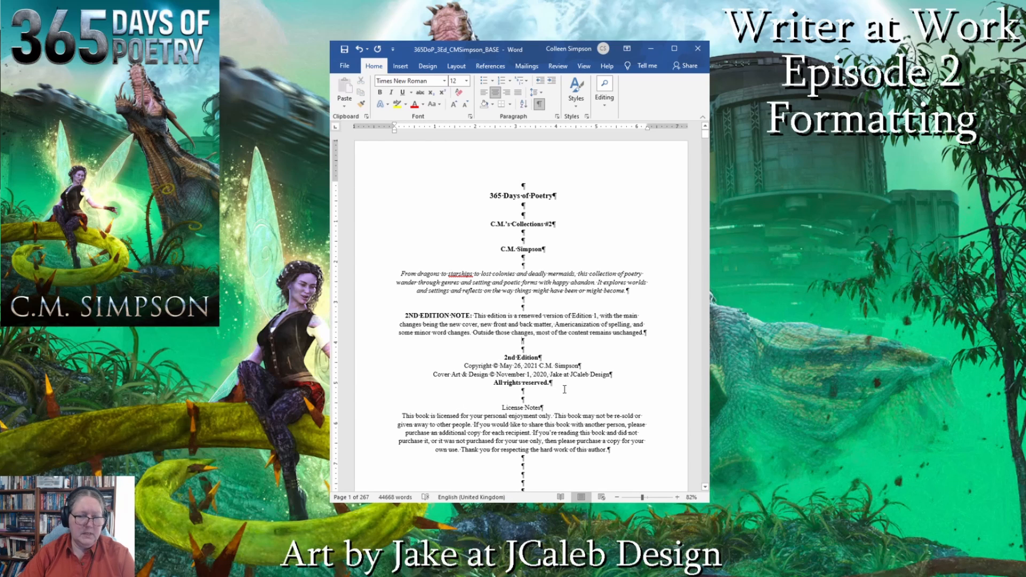
triple_click(522, 406)
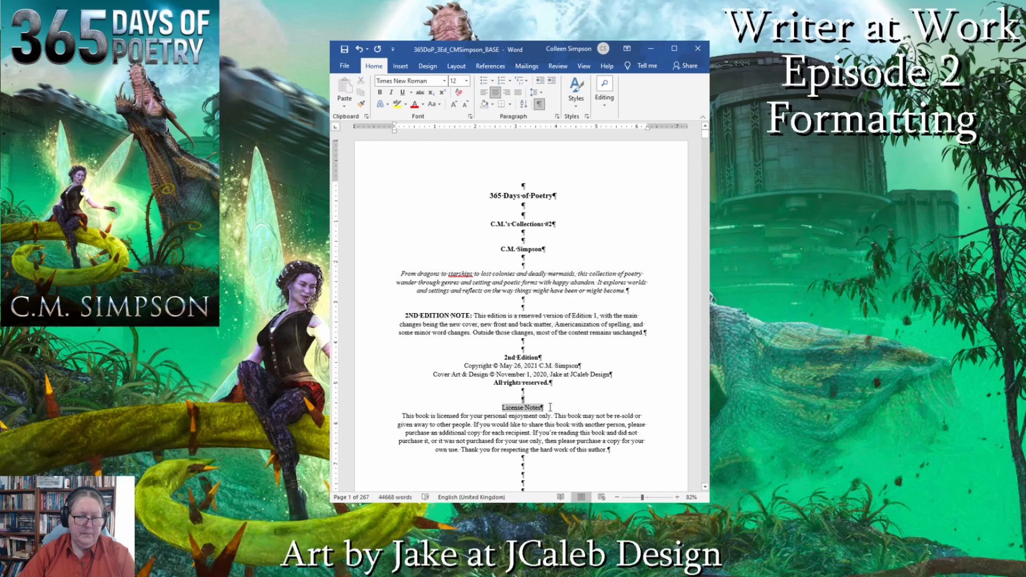
key(ctrl+b)
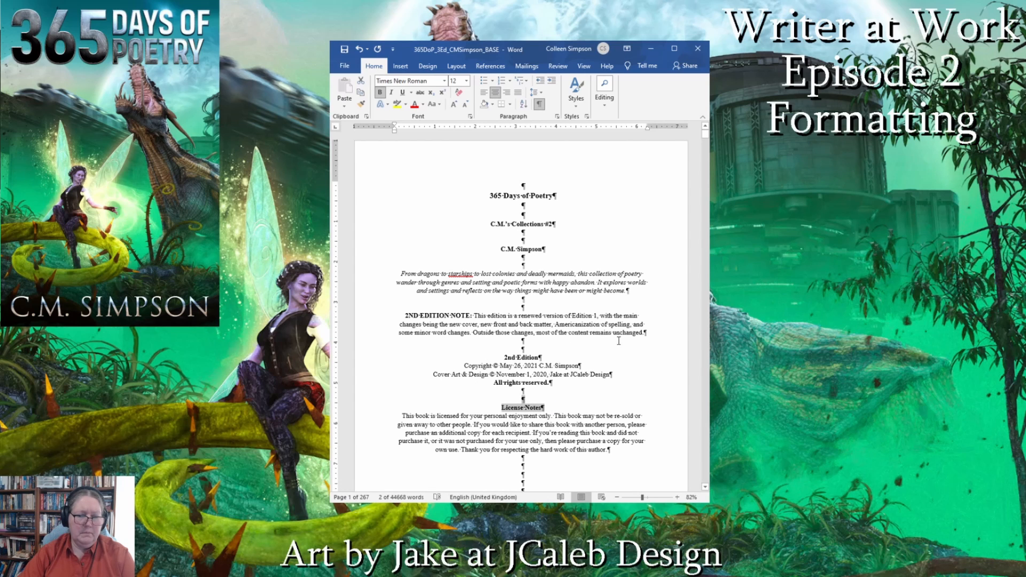
click(554, 219)
- Replace the surplus blank lines between the license text and the Dedication heading with a page break
scroll(547, 302, down, 10)
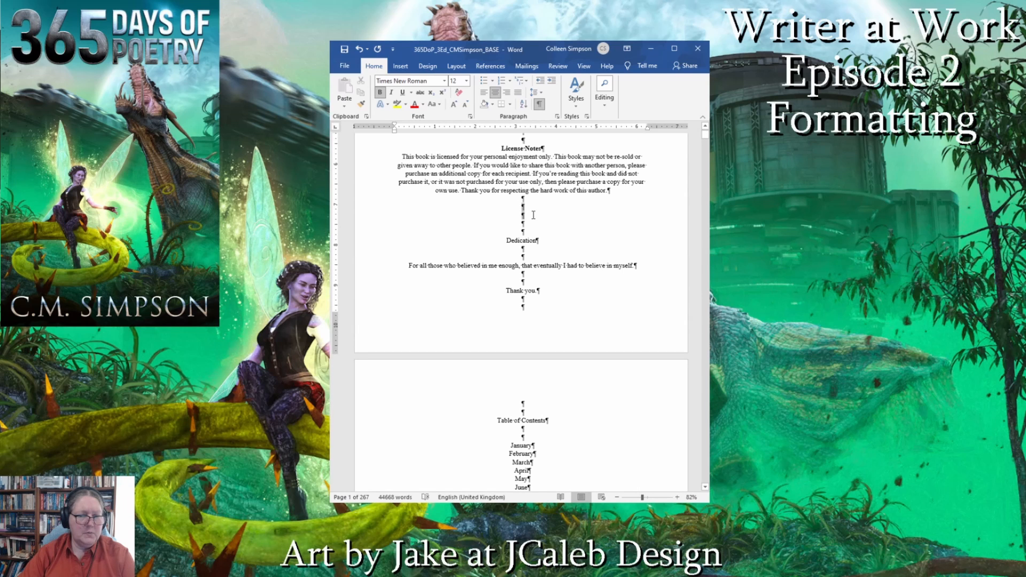
drag(534, 219, 541, 227)
key(ctrl+Return)
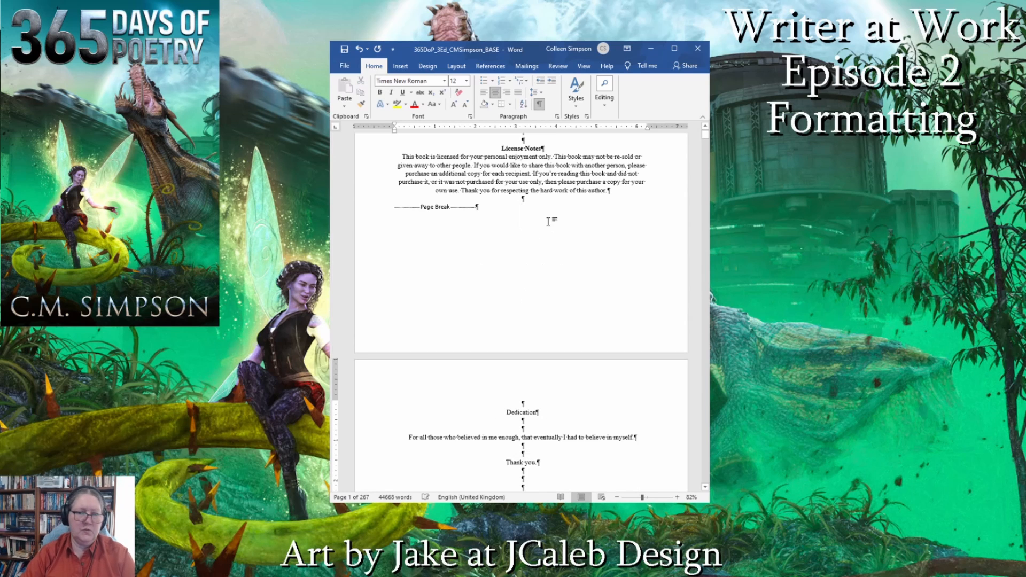
scroll(548, 221, down, 5)
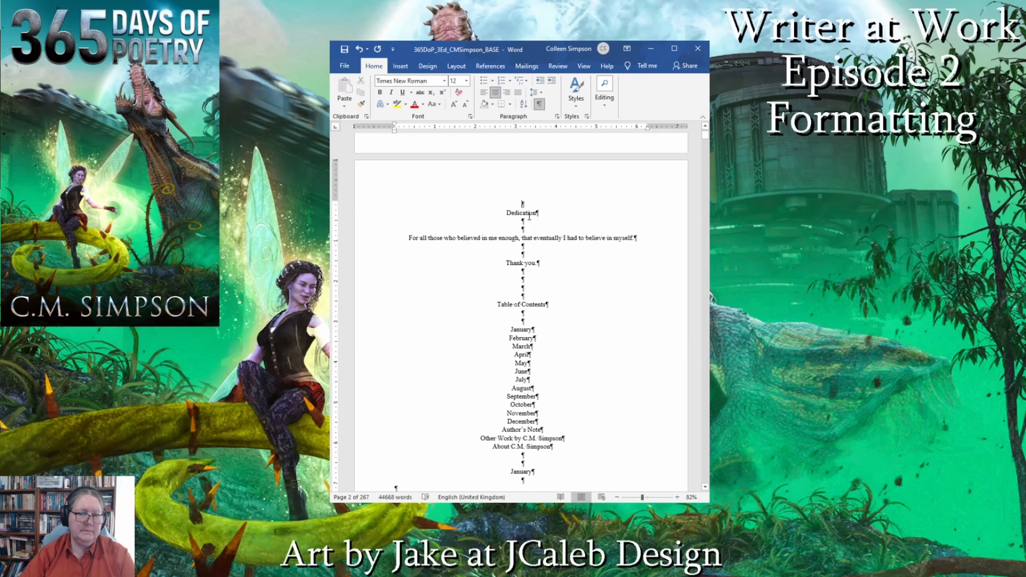
- Make the Dedication heading bold and one font size larger, and italicize the dedication text through "Thank you."
drag(506, 213, 539, 213)
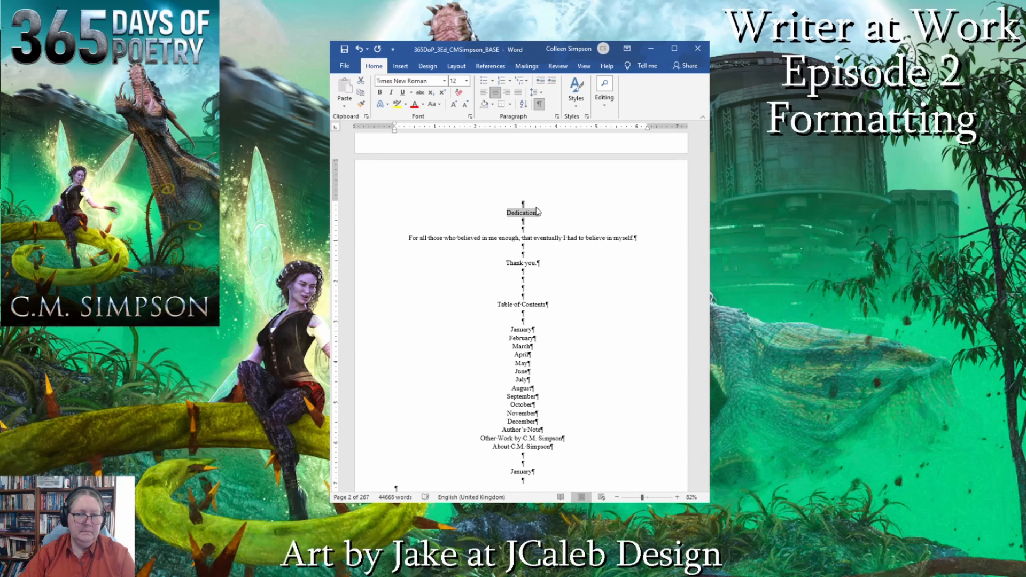
key(ctrl+b)
key(ctrl+shift+period)
click(412, 252)
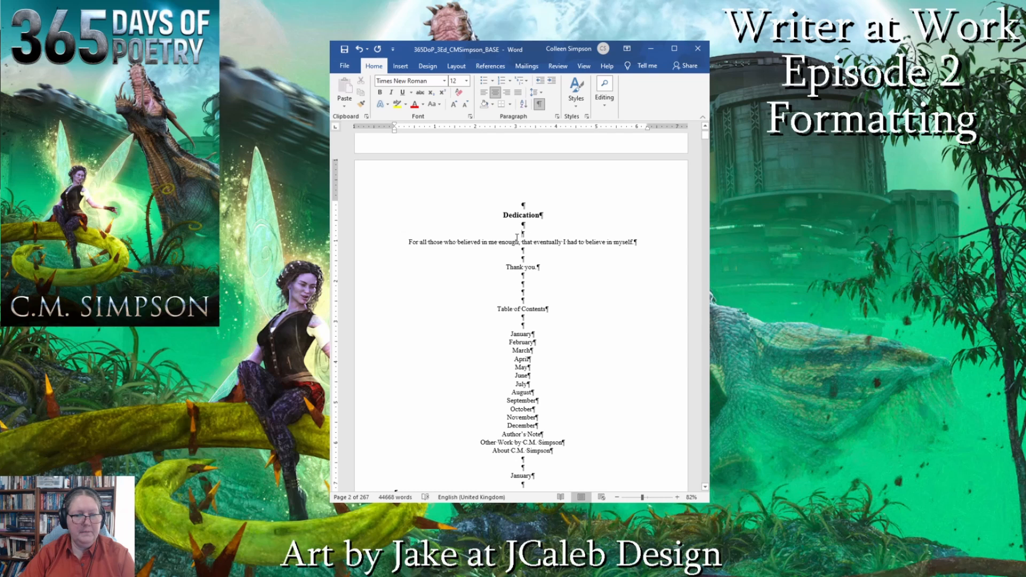
drag(522, 232, 547, 276)
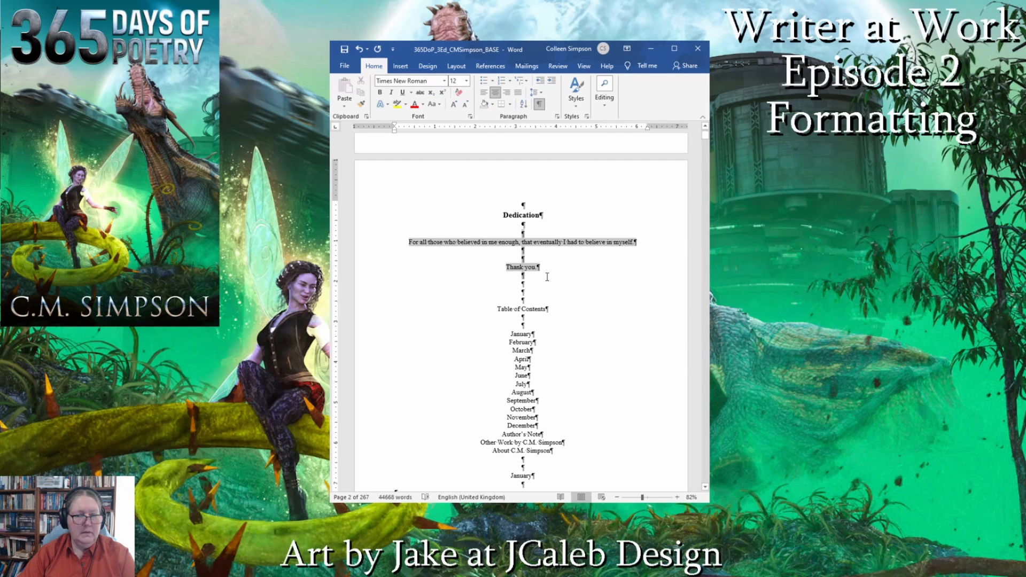
key(ctrl+i)
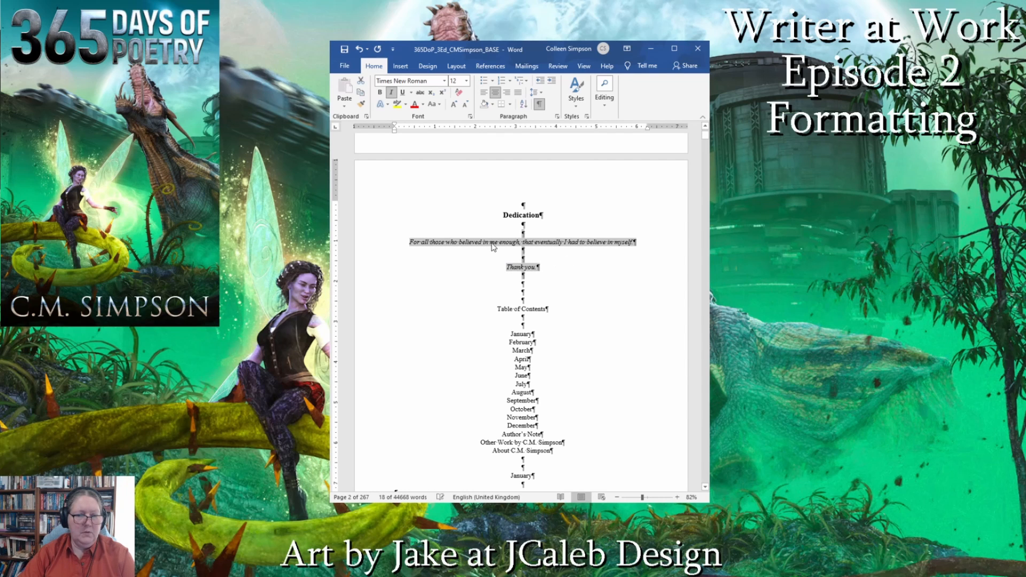
- Replace the surplus blank lines between "Thank you." and the Table of Contents heading with a page break
click(526, 291)
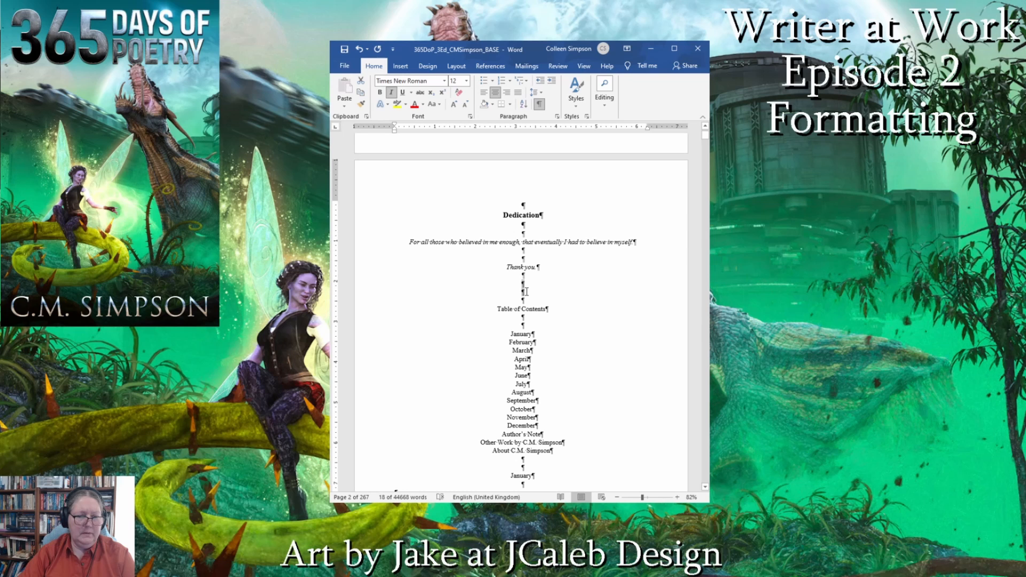
key(ctrl+Return)
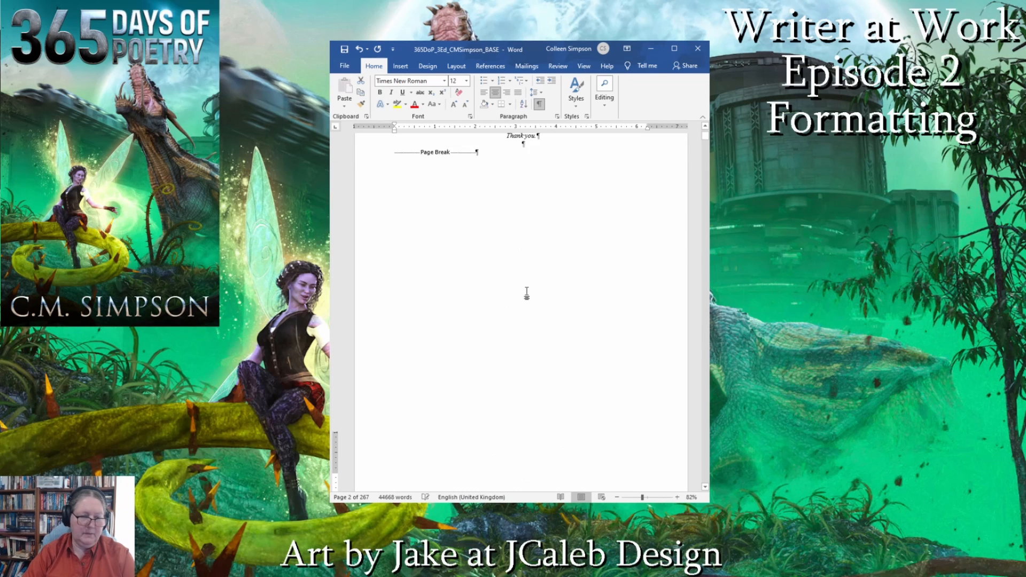
scroll(554, 285, up, 5)
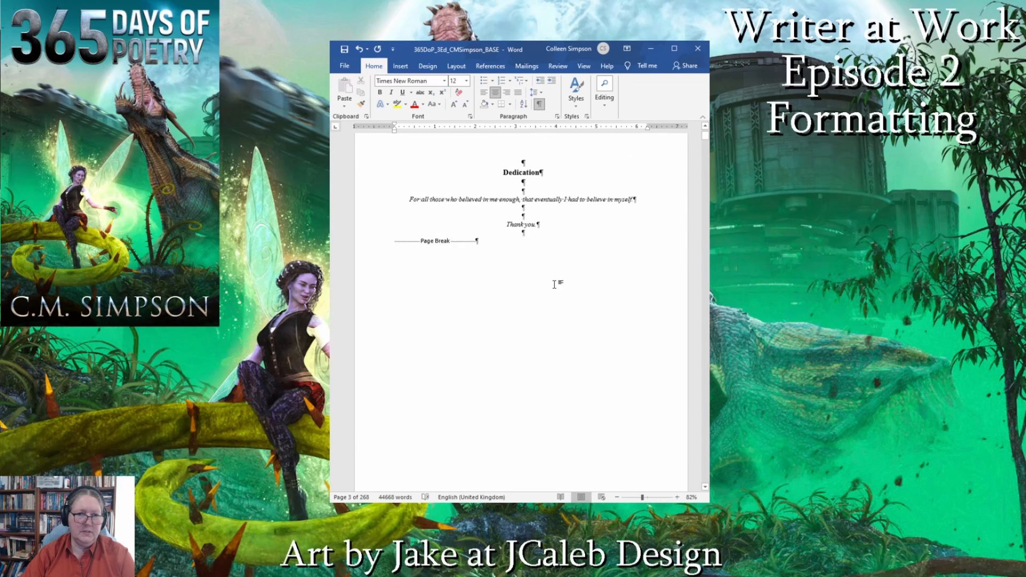
scroll(553, 284, down, 10)
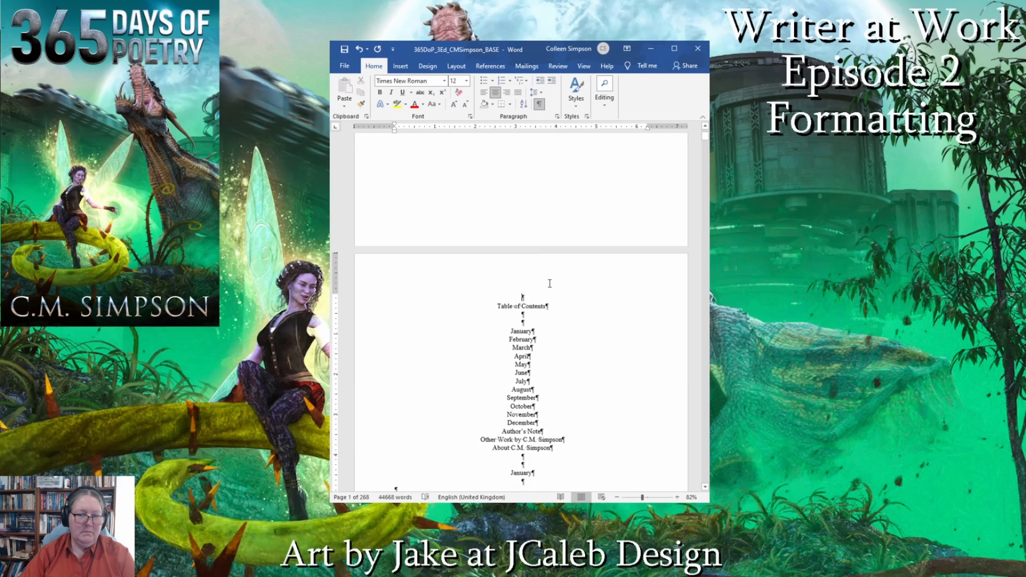
- Make the "Table of Contents" heading bold and set its font size to 14
scroll(550, 283, down, 2)
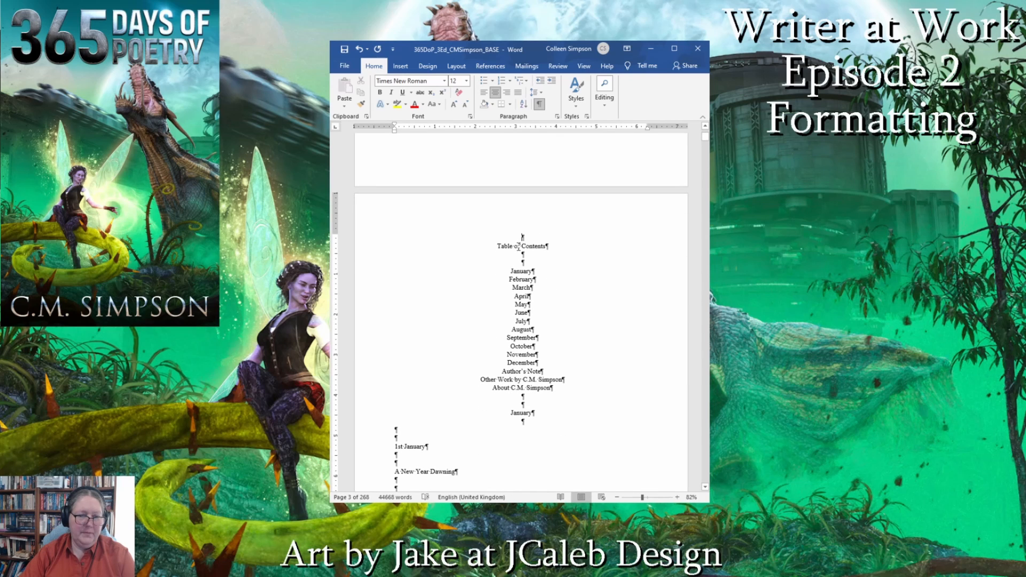
drag(497, 246, 551, 246)
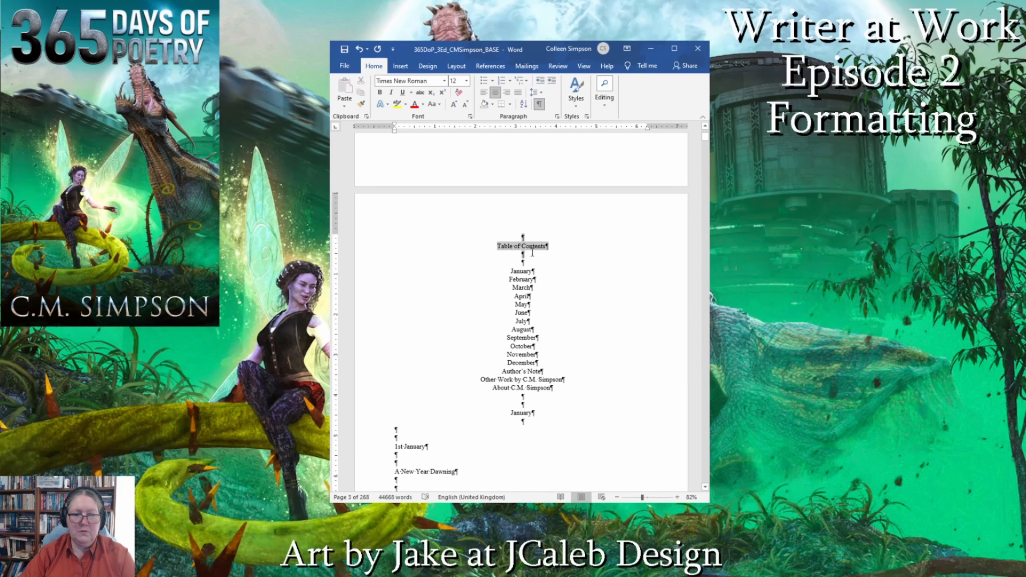
key(ctrl+b)
key(ctrl+shift+period)
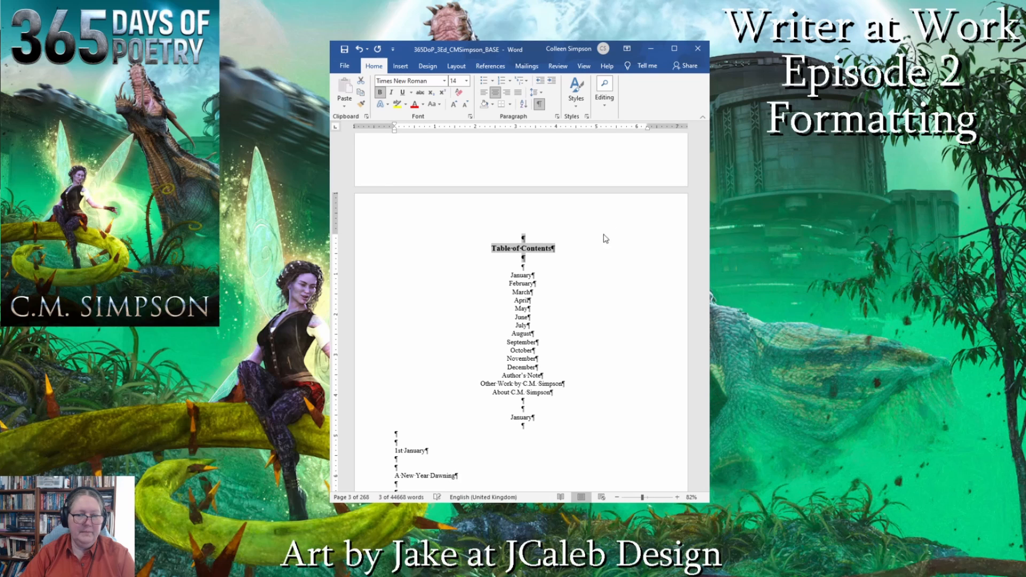
click(591, 283)
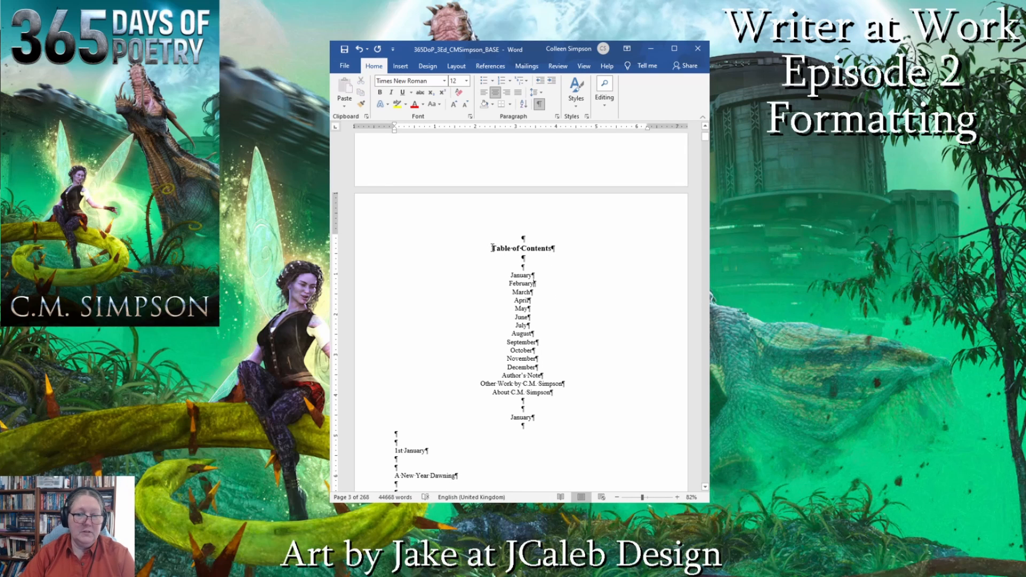
drag(491, 248, 556, 247)
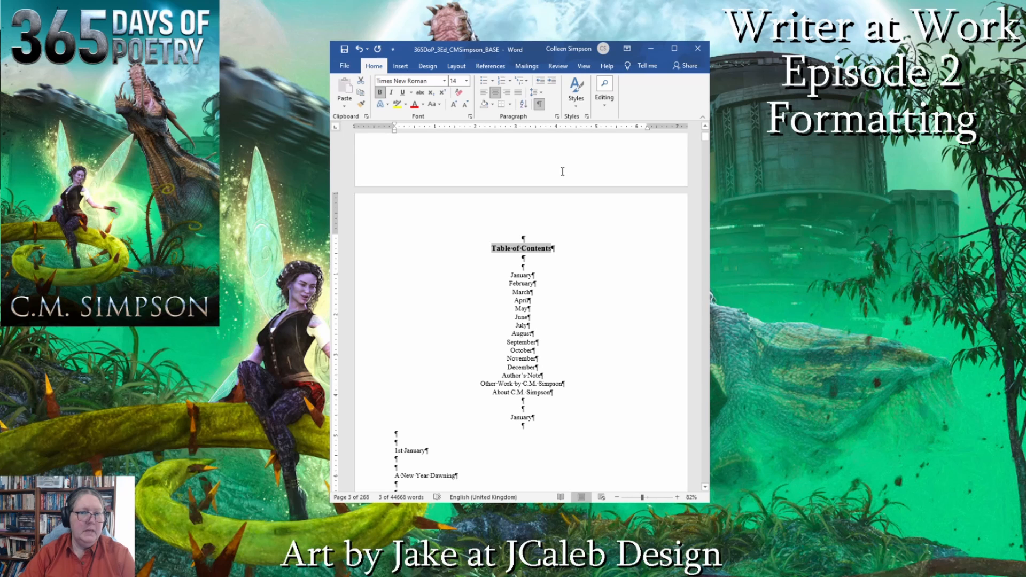
click(402, 66)
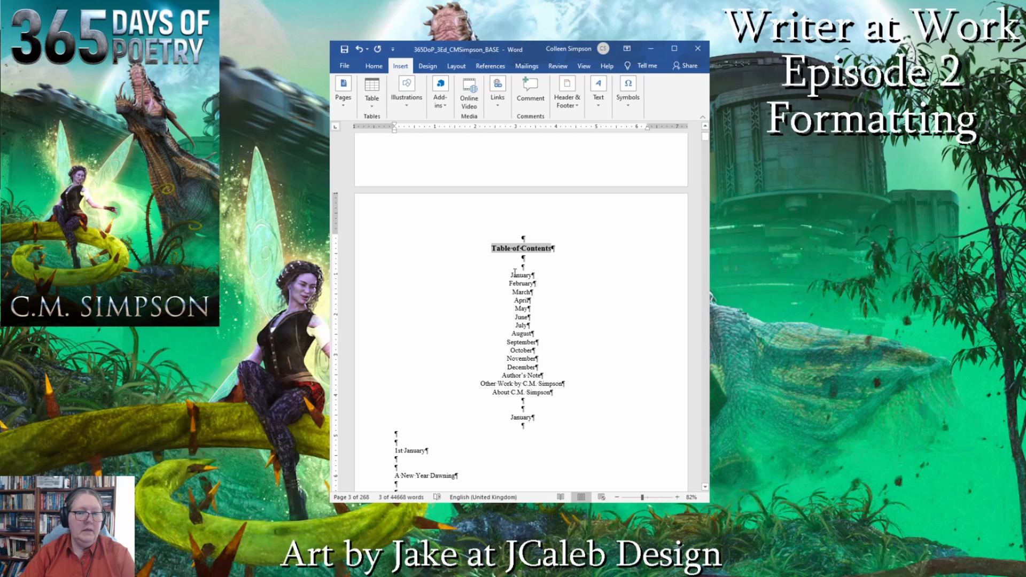
click(528, 257)
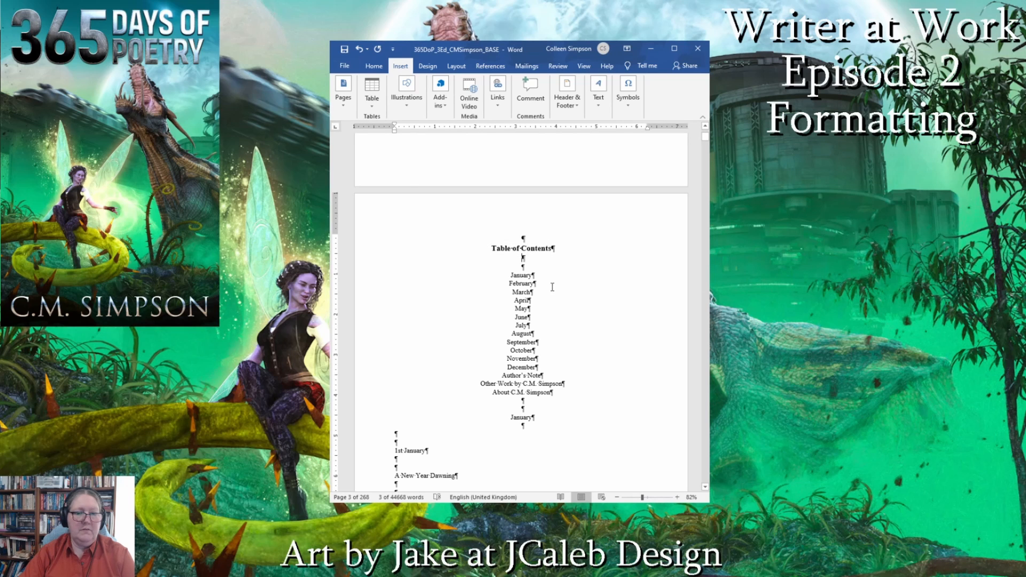
click(372, 67)
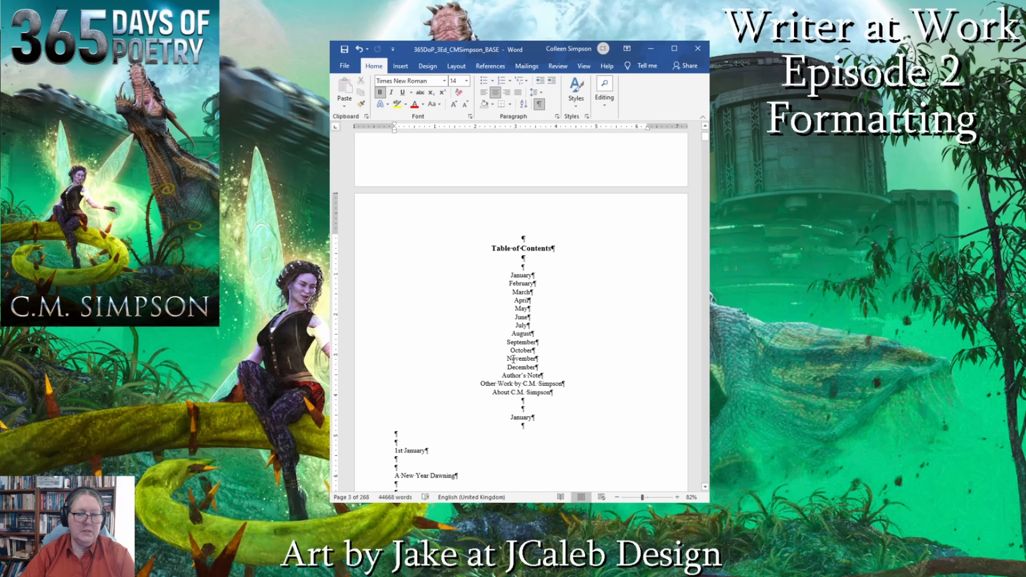
- Insert a page break between the end of the table of contents list and the January heading
scroll(566, 298, down, 7)
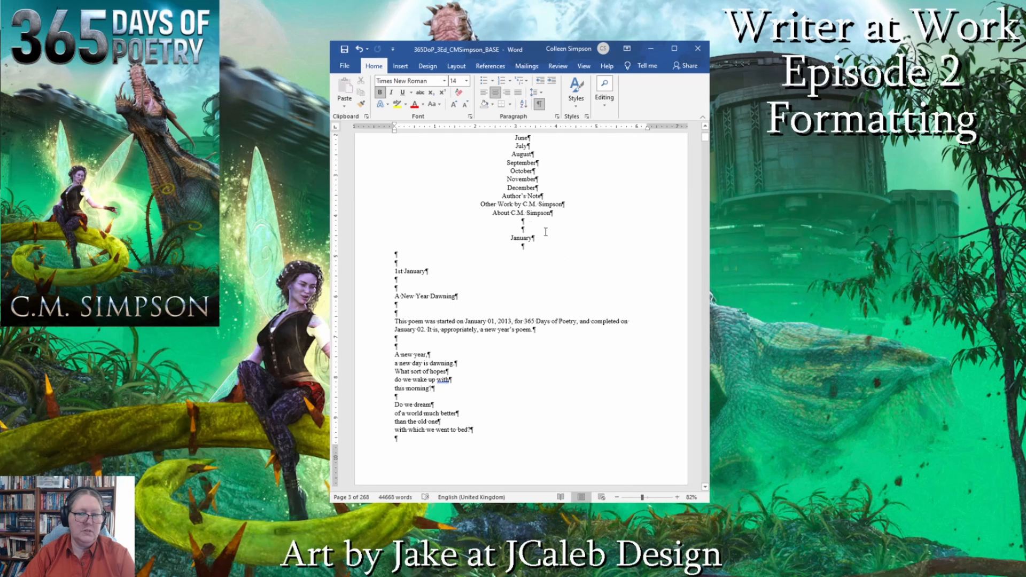
click(545, 230)
key(ctrl+Return)
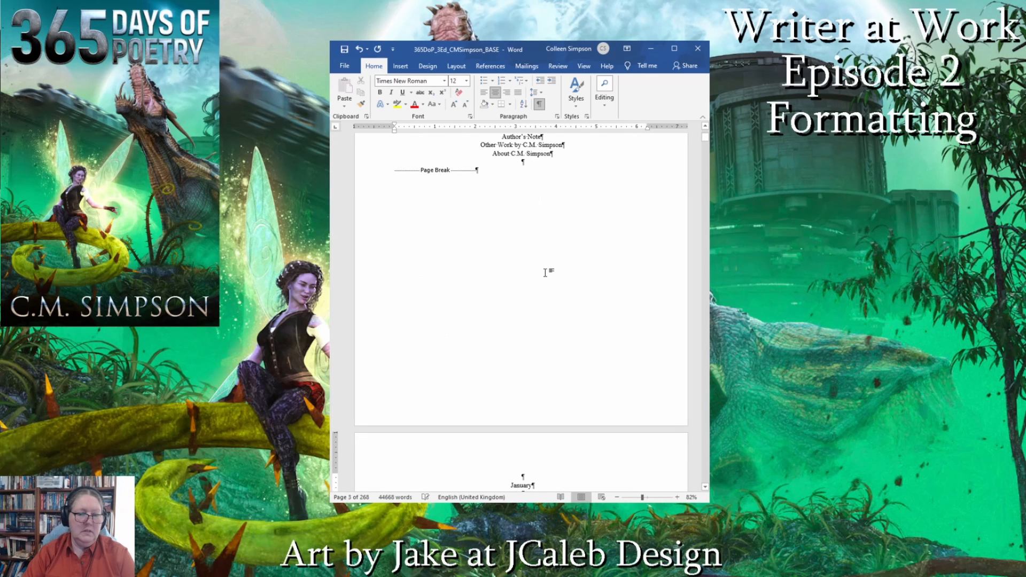
- Make the January section heading bold and set its font size to 14
scroll(556, 267, down, 7)
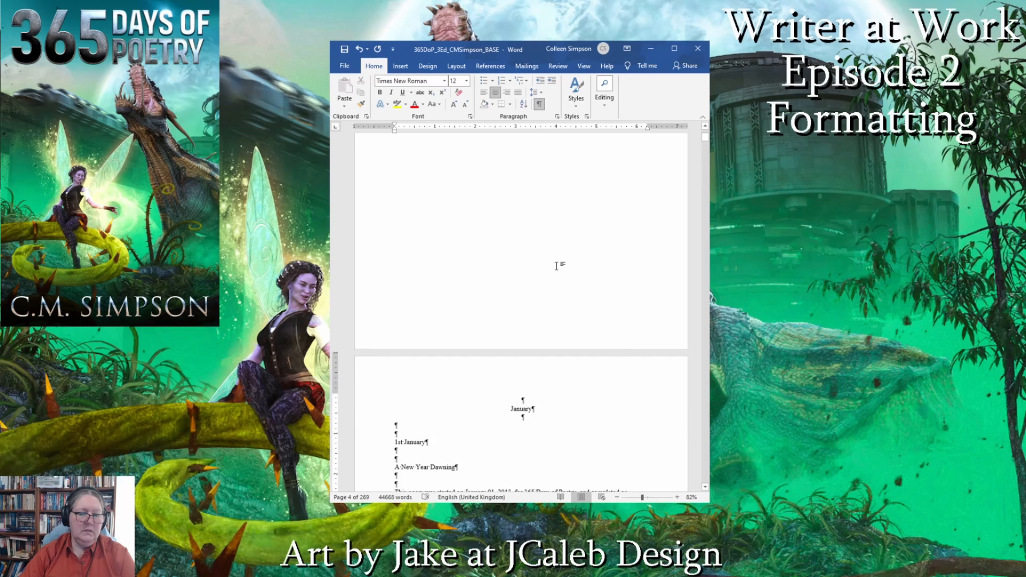
scroll(557, 265, down, 2)
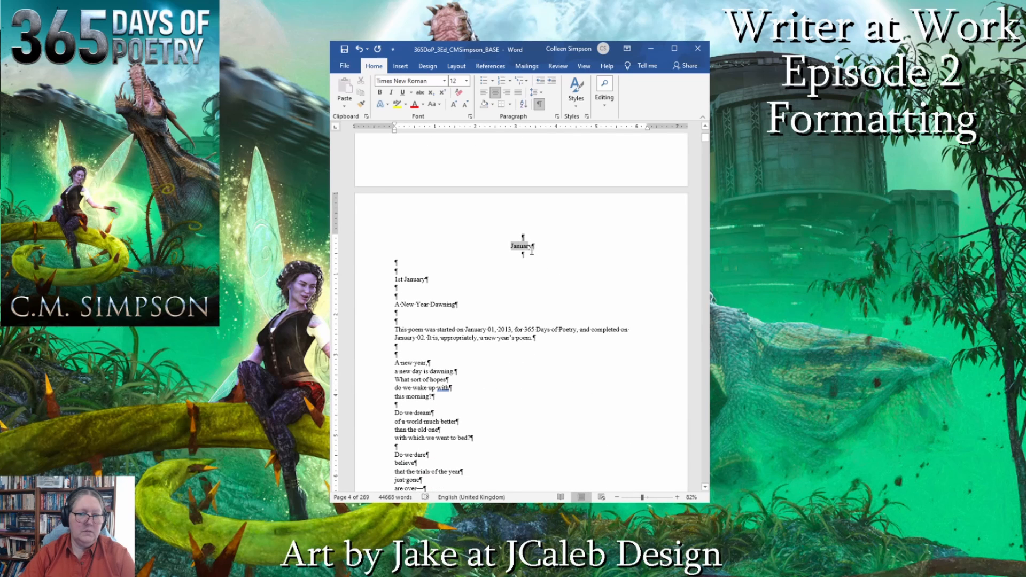
triple_click(523, 245)
key(ctrl+b)
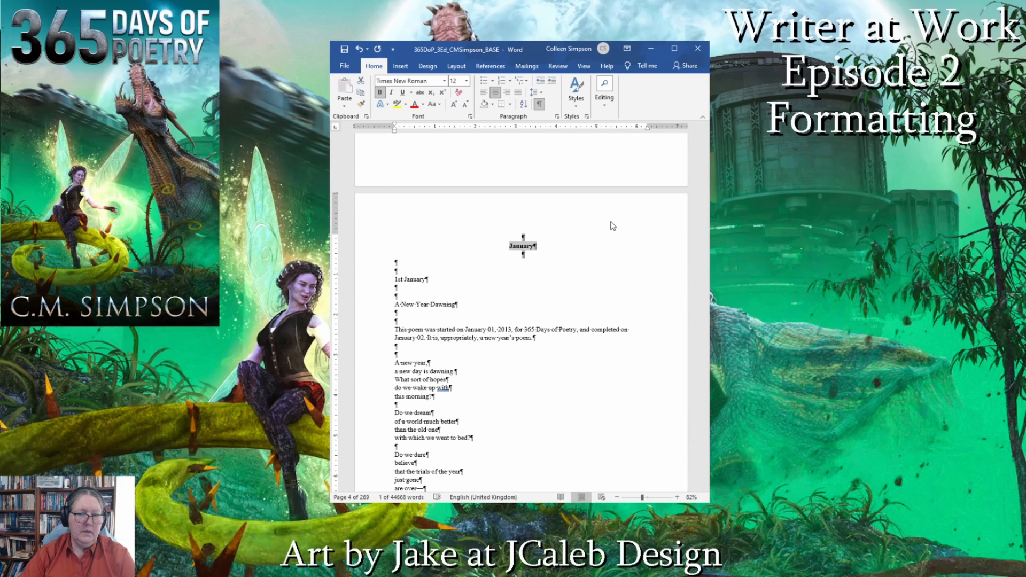
key(ctrl+shift+period)
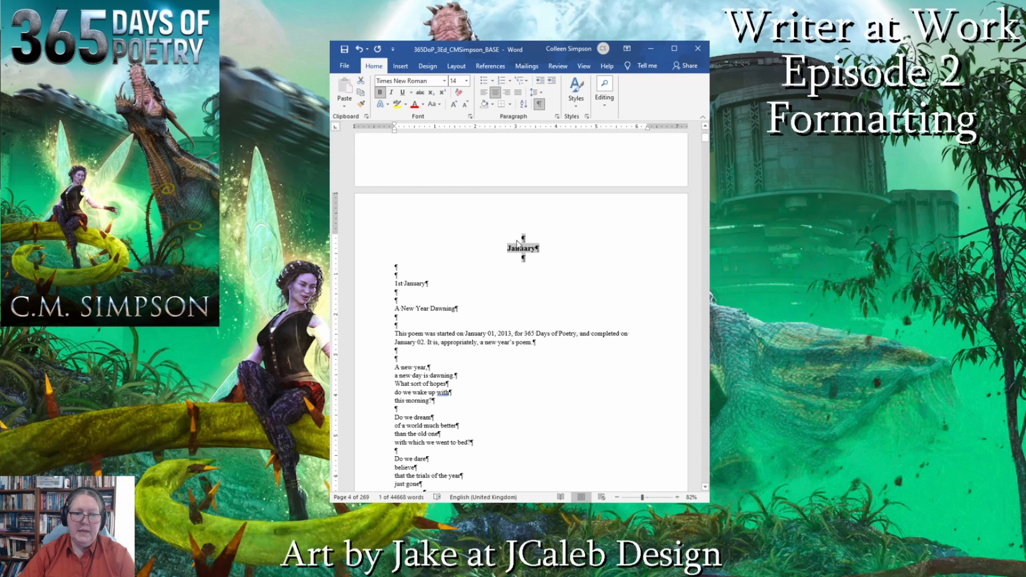
click(527, 263)
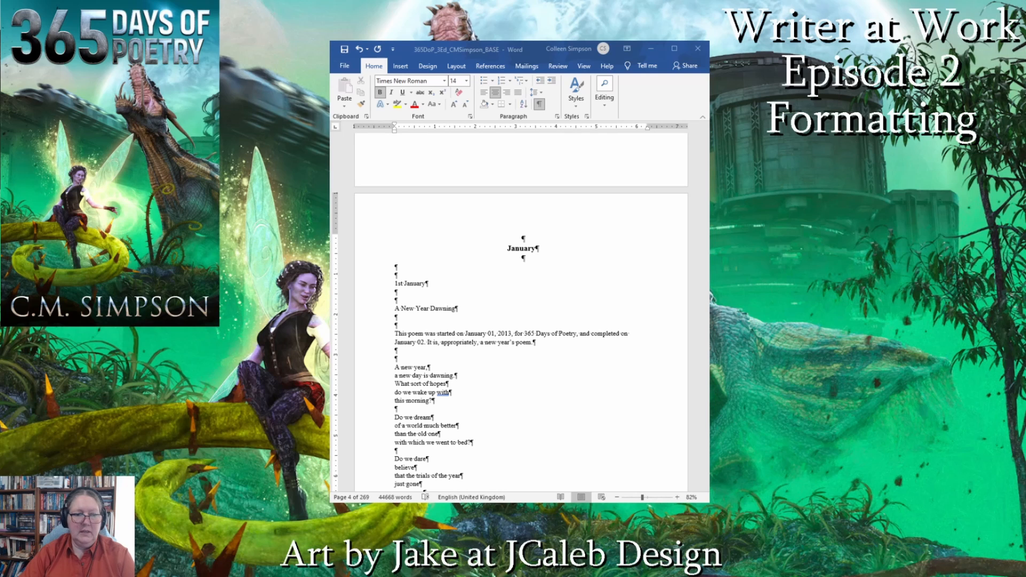
click(442, 279)
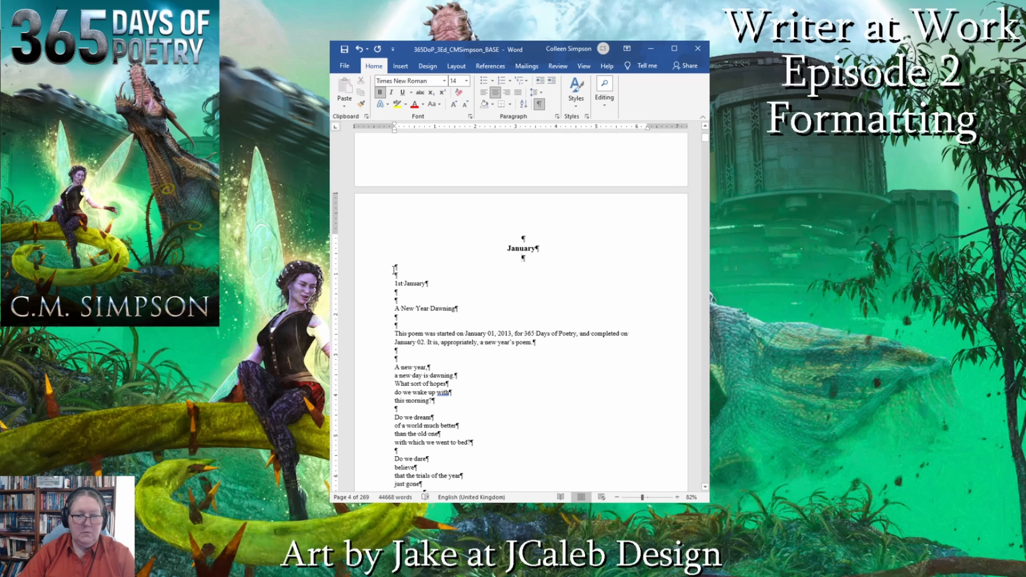
drag(395, 266, 514, 502)
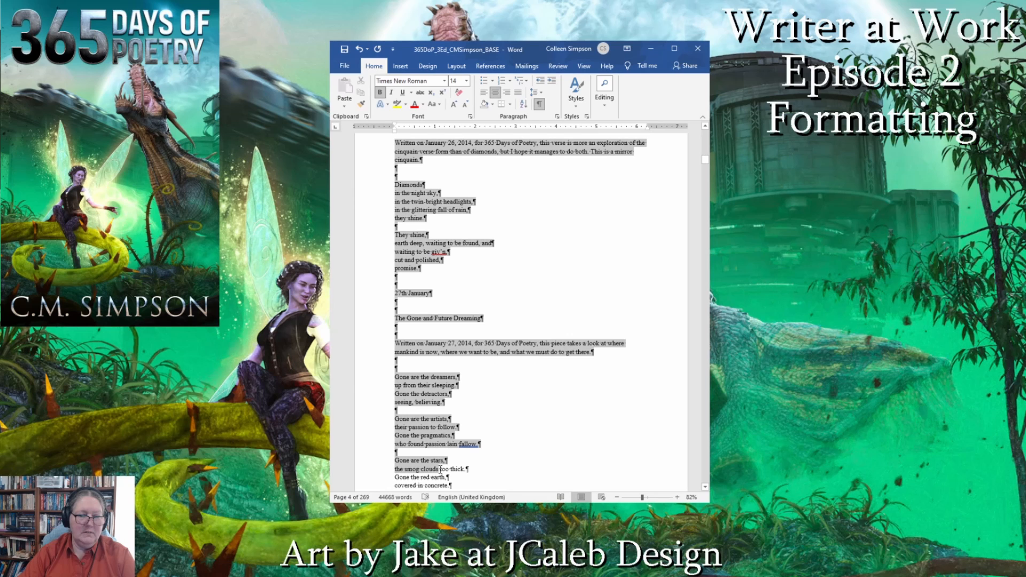
drag(440, 469, 679, 151)
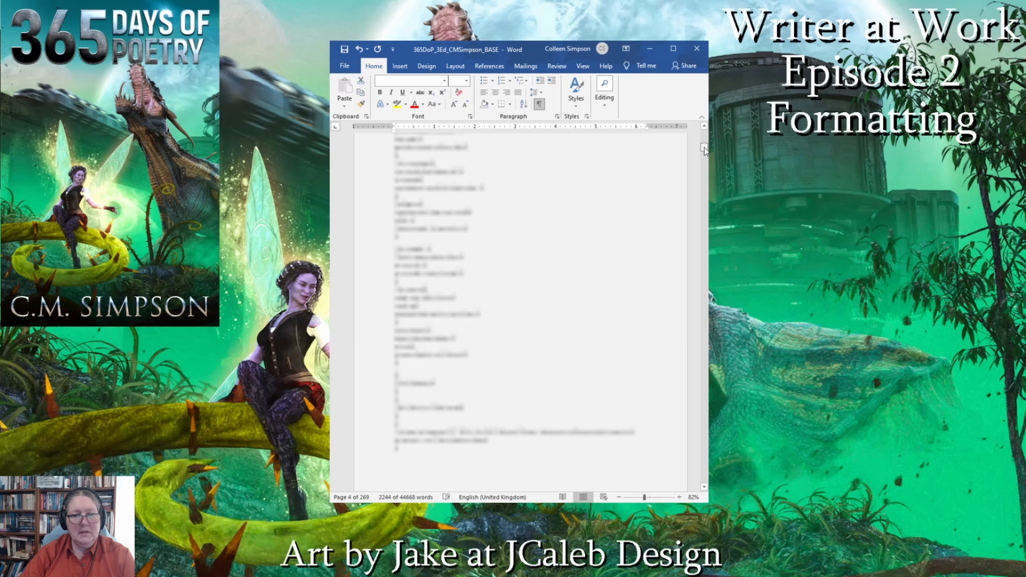
drag(705, 151, 705, 139)
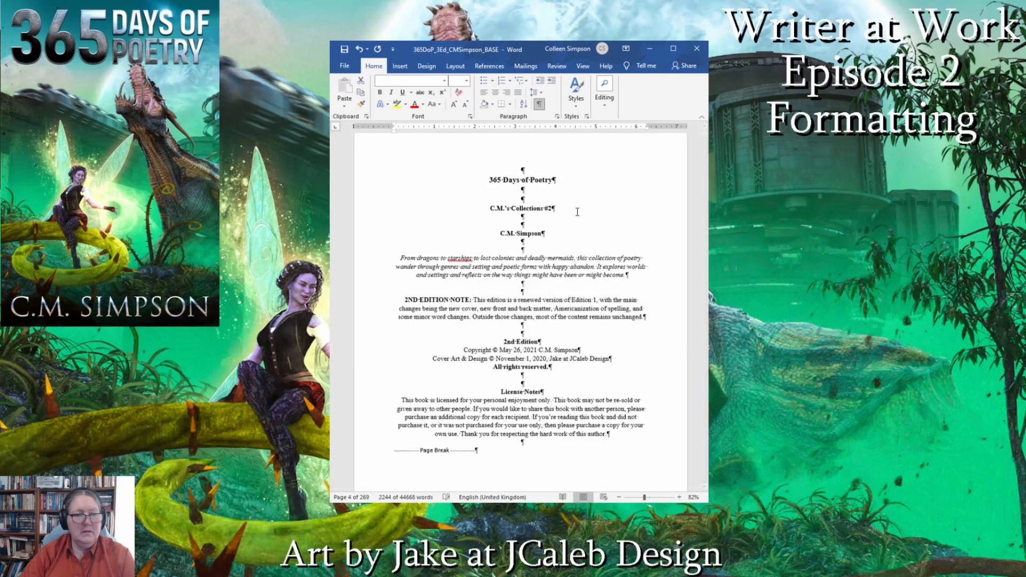
scroll(577, 211, up, 1)
scroll(497, 339, down, 12)
scroll(496, 310, down, 10)
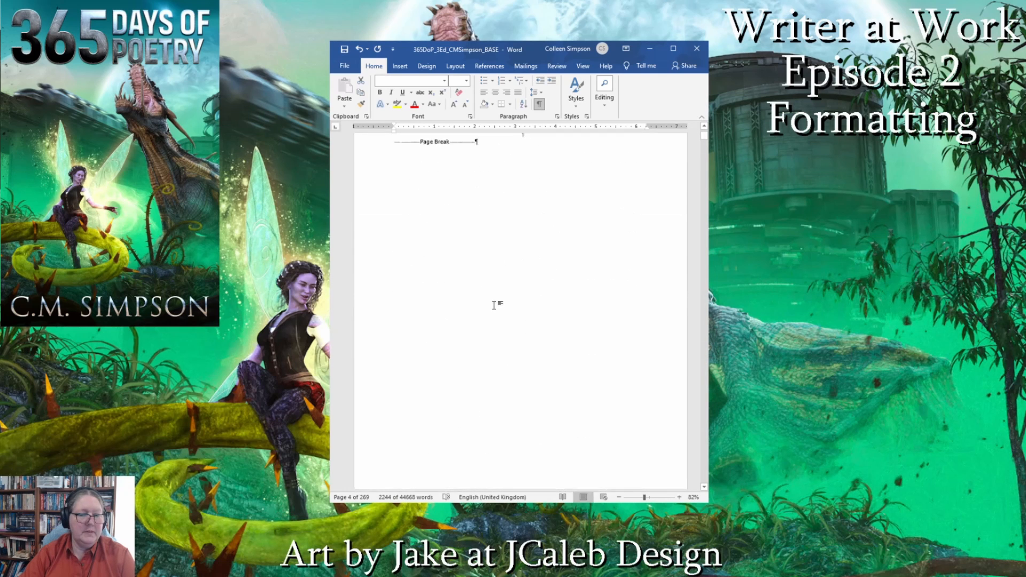
scroll(500, 295, down, 6)
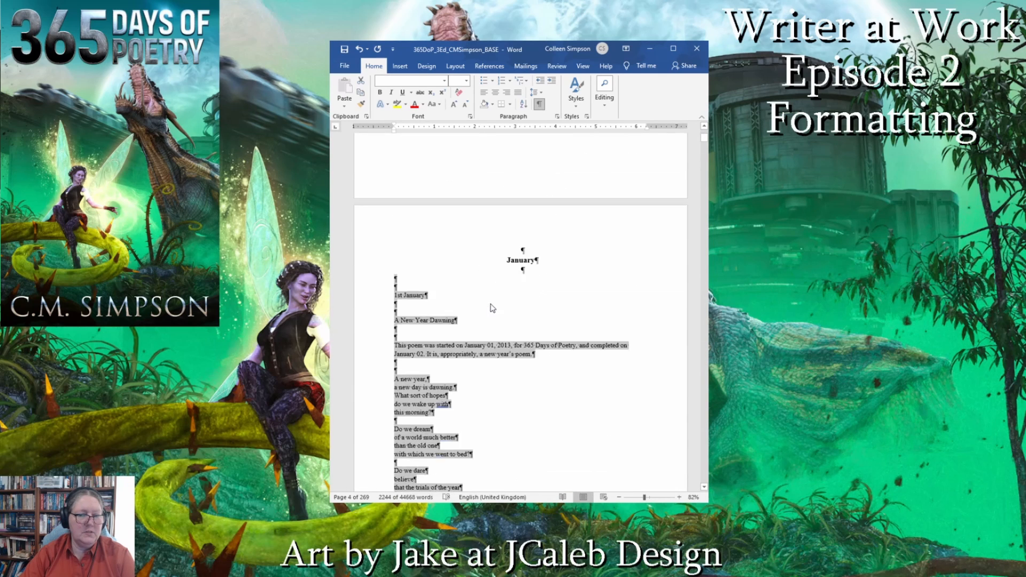
click(502, 179)
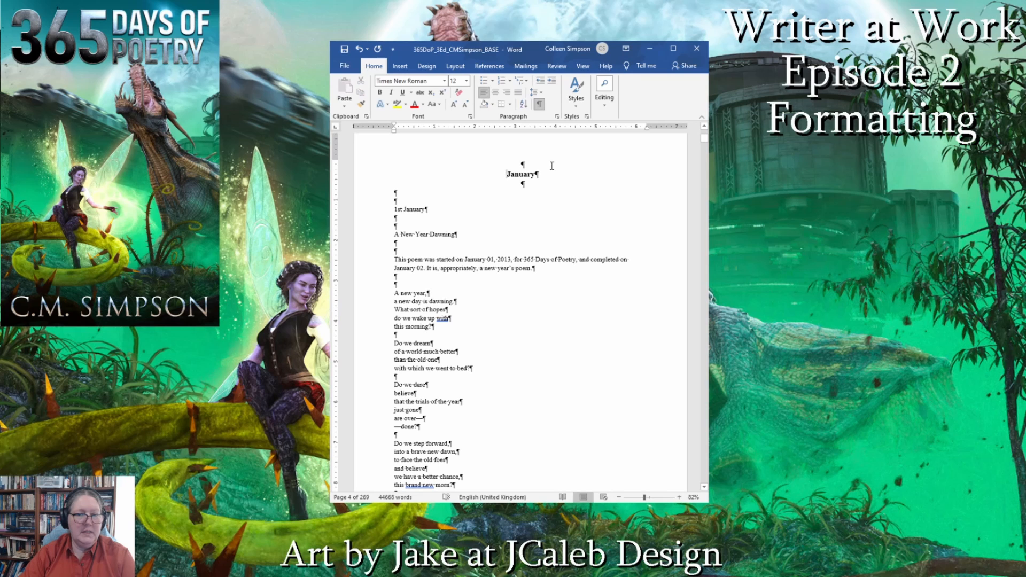
drag(553, 167, 541, 177)
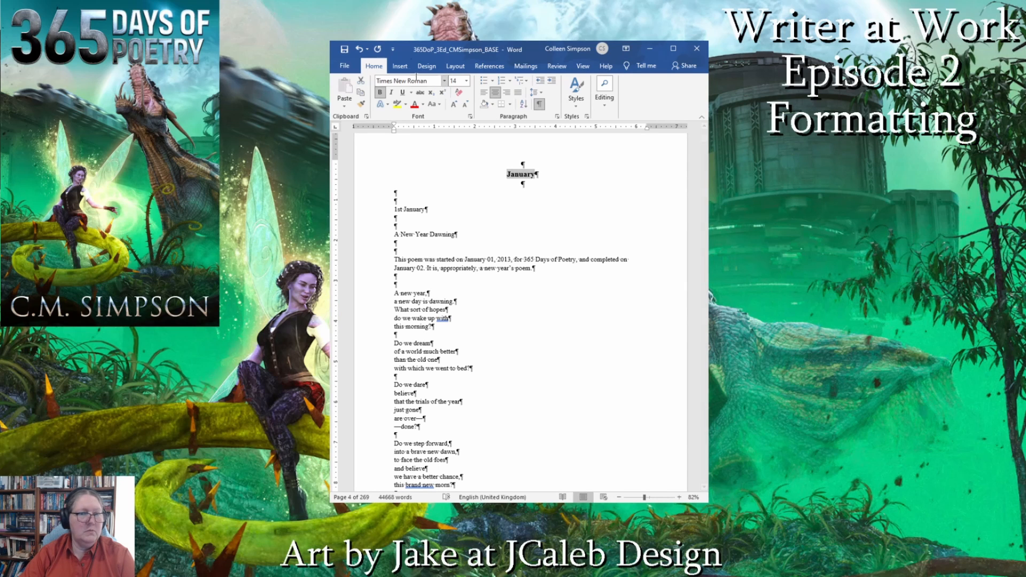
click(399, 66)
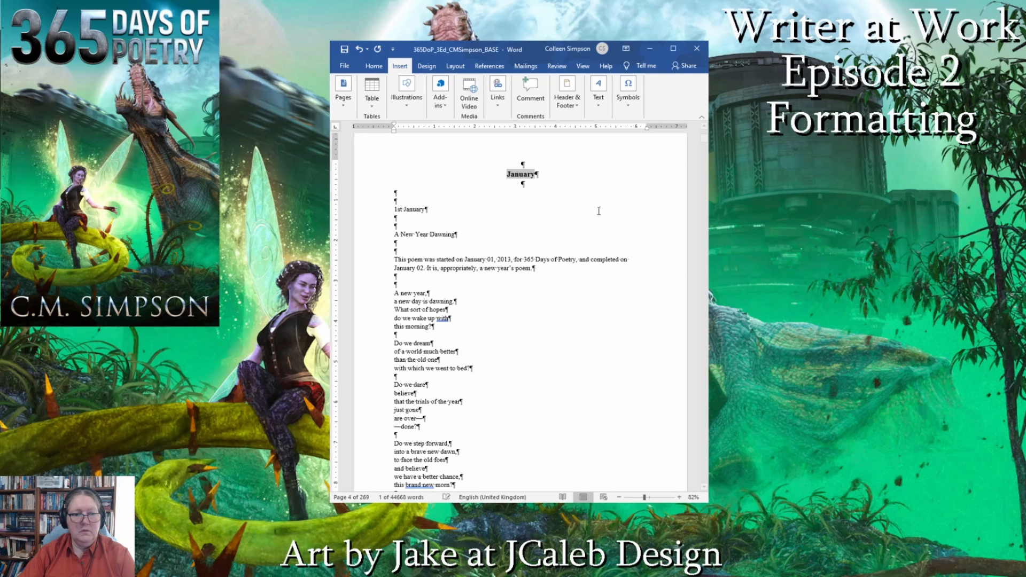
click(478, 225)
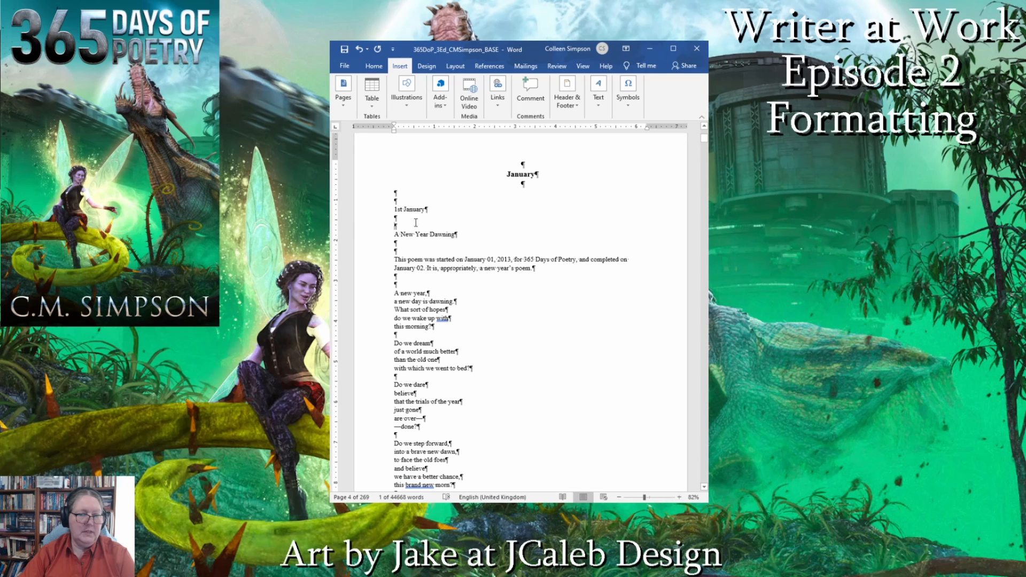
- Bold the "1st January" and "A New Year Dawning" headings, and center the entry from its title through the end of the poem
drag(391, 200, 411, 250)
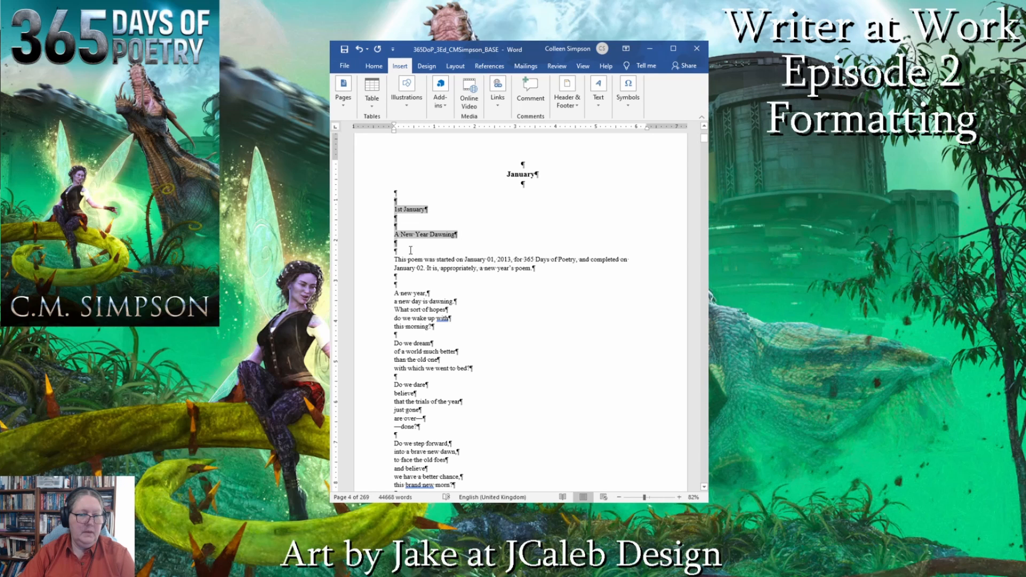
key(ctrl+b)
click(405, 221)
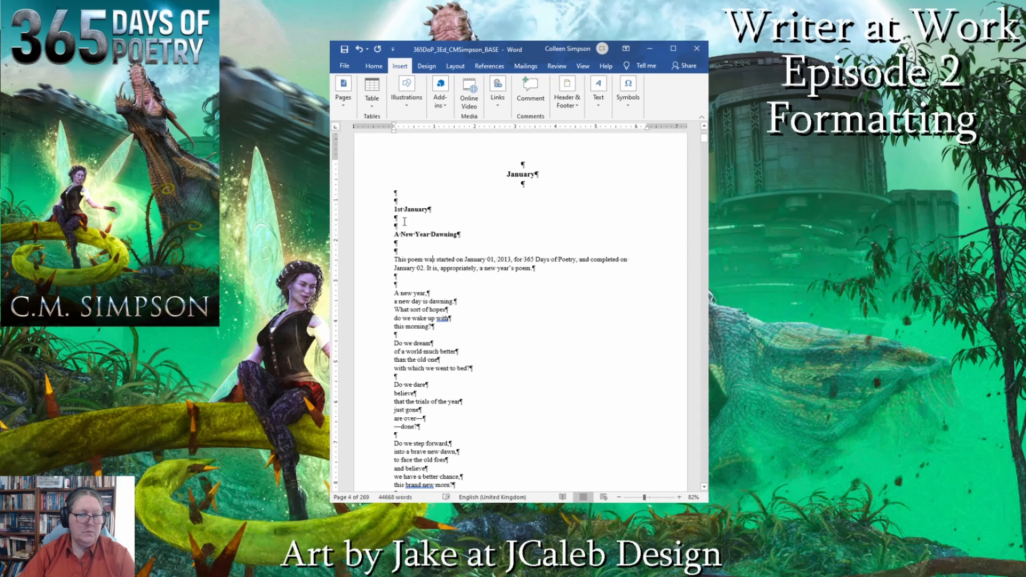
drag(433, 260, 414, 279)
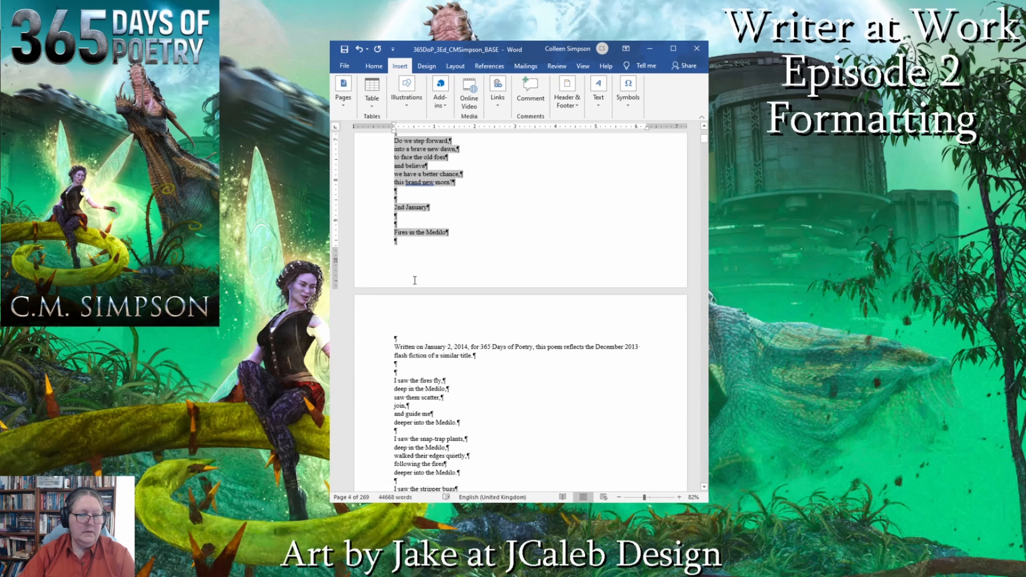
drag(427, 219, 424, 197)
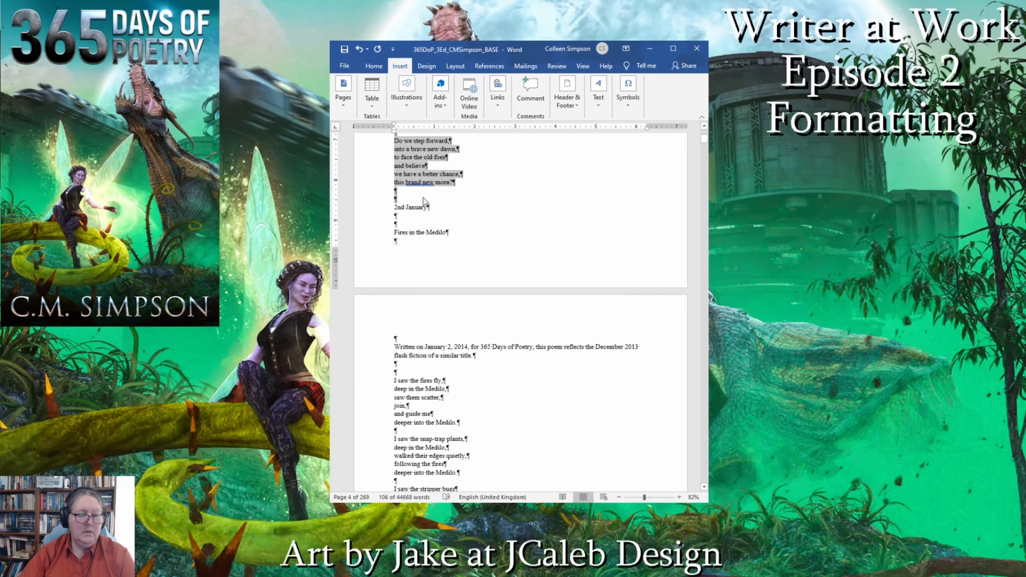
click(368, 66)
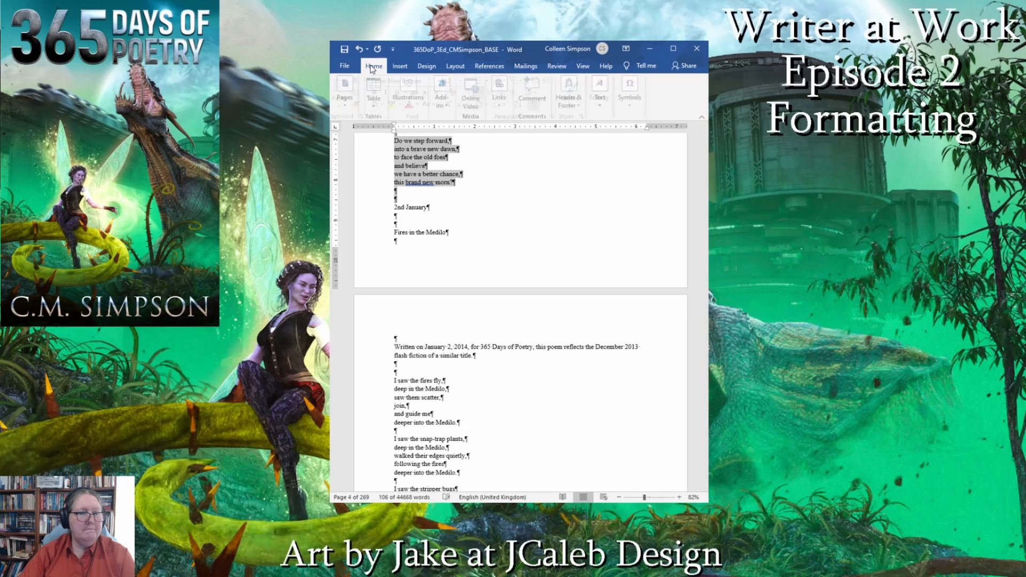
click(495, 92)
scroll(532, 269, up, 3)
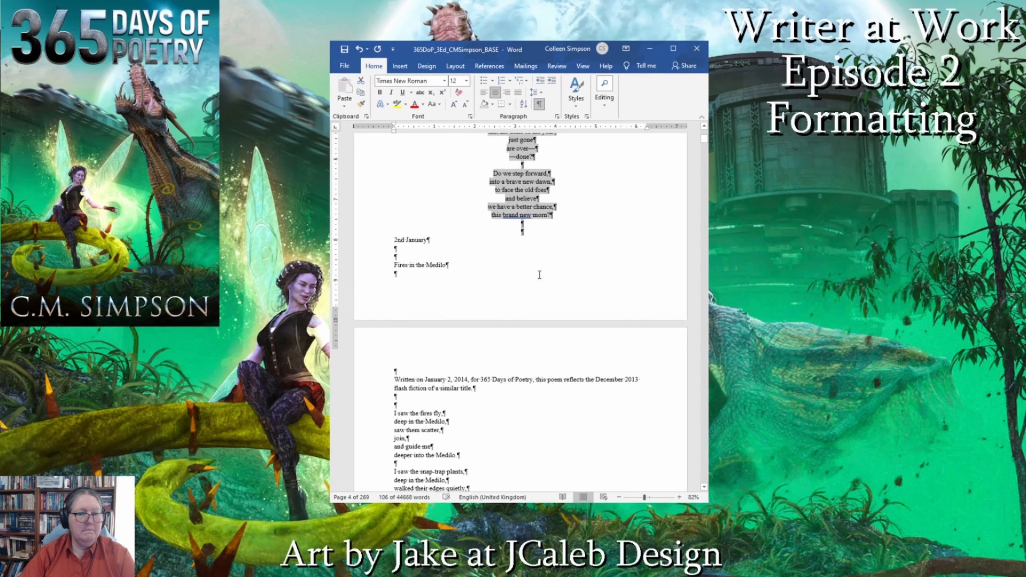
- Bold the "2nd January" and "Fires in the Medilo" headings, and center that entry from its title through "of the Medilo."
scroll(522, 293, down, 5)
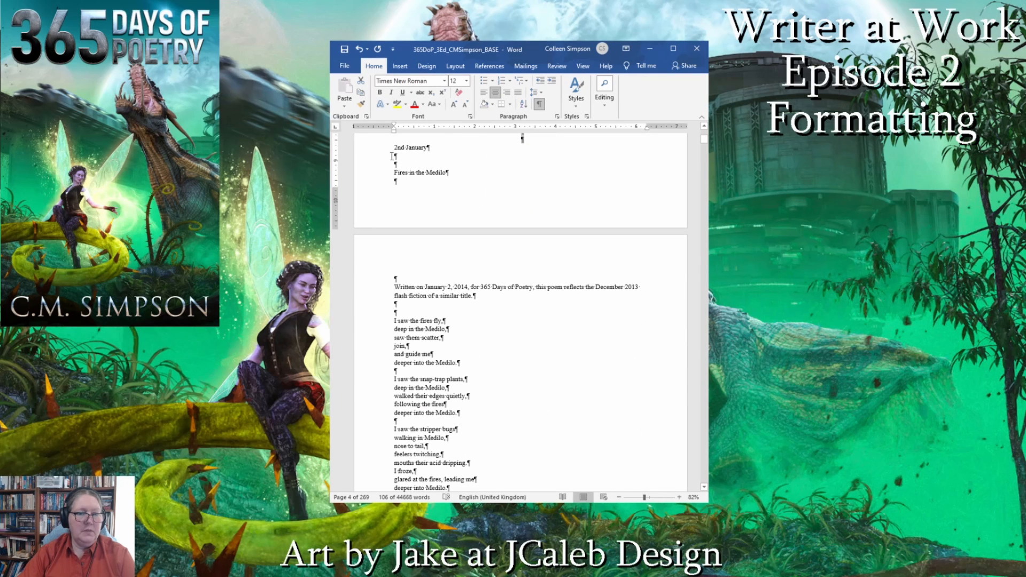
click(390, 142)
drag(392, 142, 404, 189)
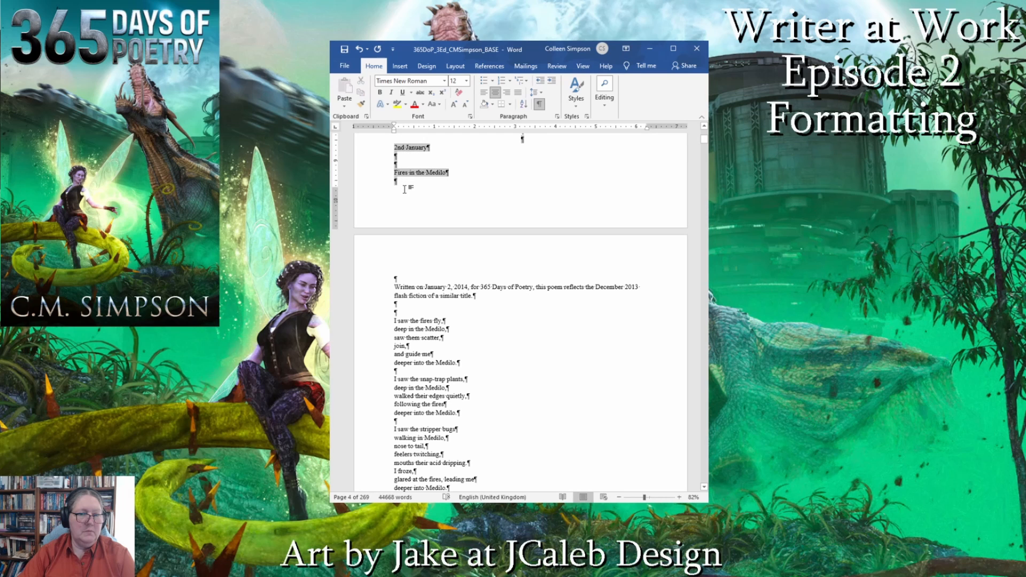
click(380, 92)
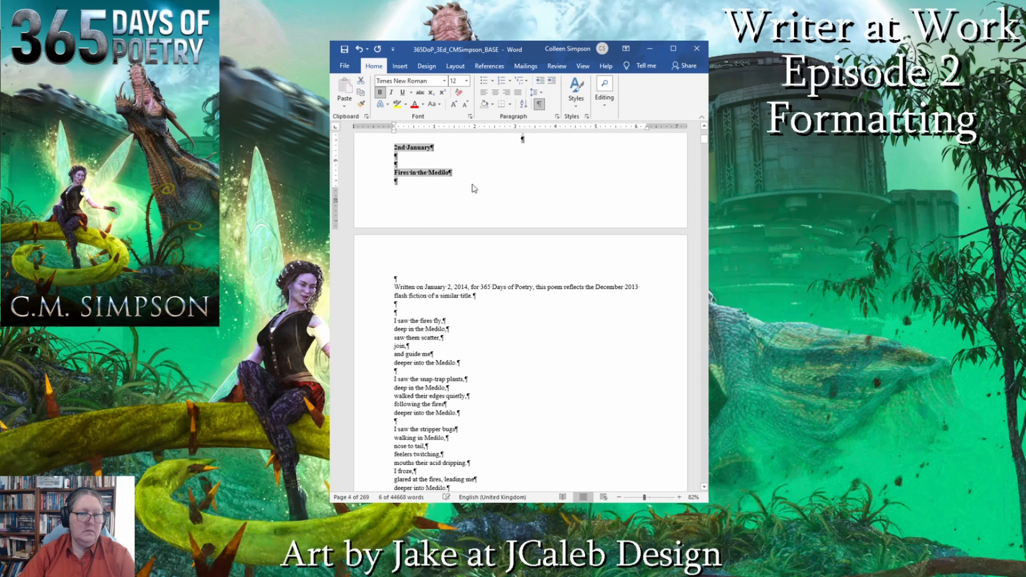
click(395, 165)
drag(396, 163, 435, 284)
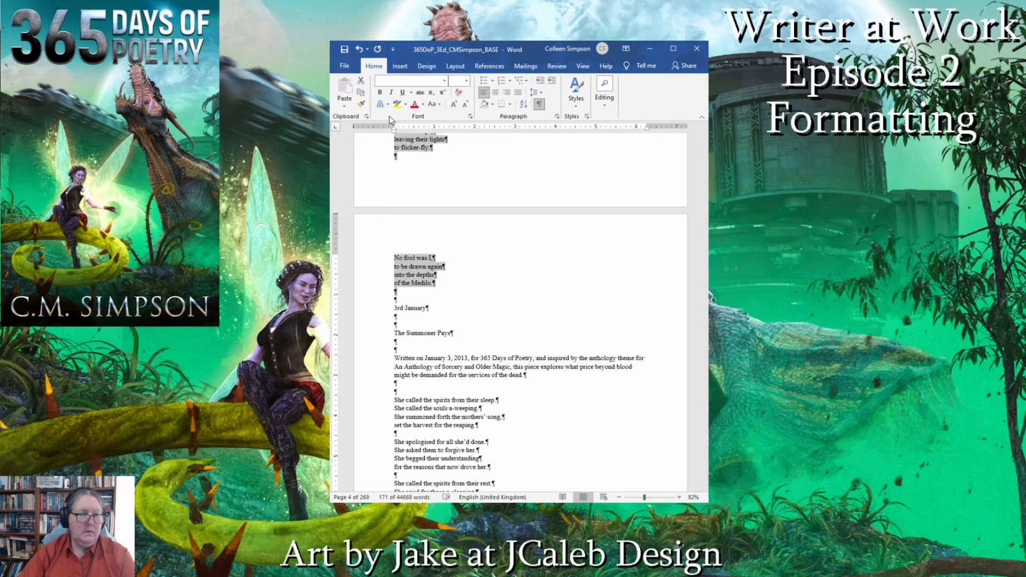
click(495, 92)
- Bold the "3rd January" and "The Summoner Pays" headings, and center that entry from its title through the poem's last line
scroll(428, 267, down, 3)
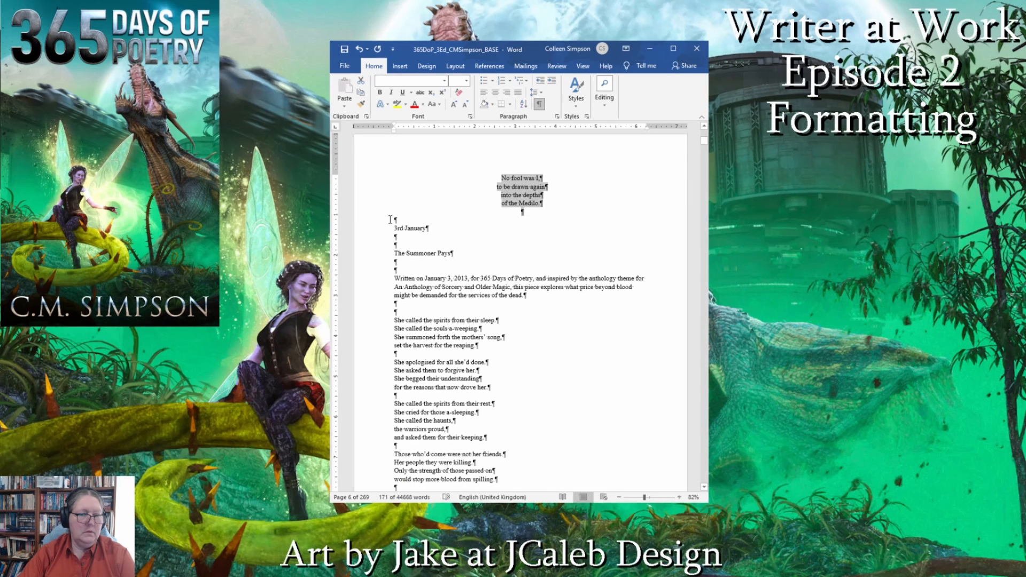
click(370, 227)
shift+click(404, 272)
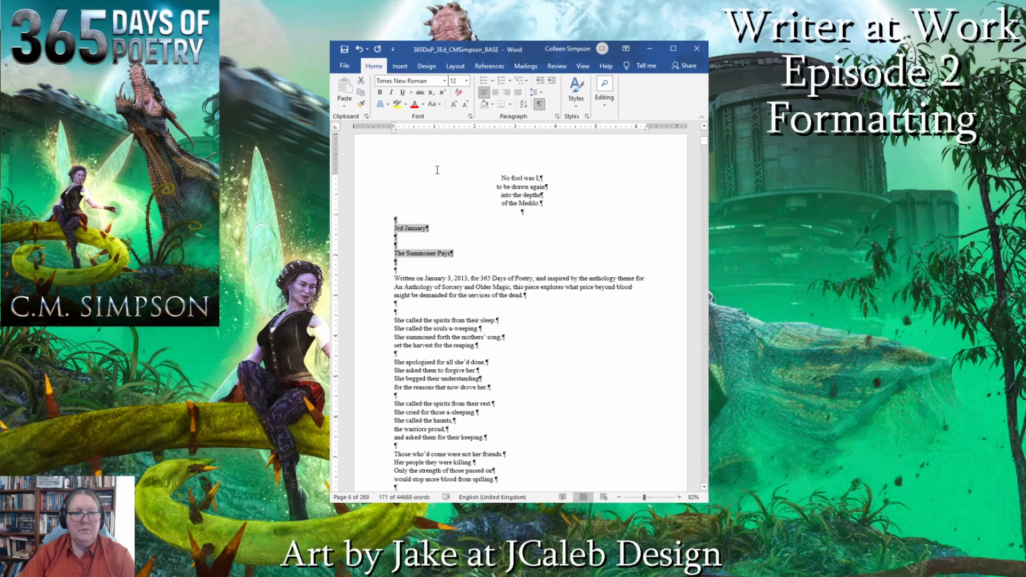
click(380, 92)
click(402, 210)
scroll(403, 209, down, 2)
scroll(402, 210, down, 1)
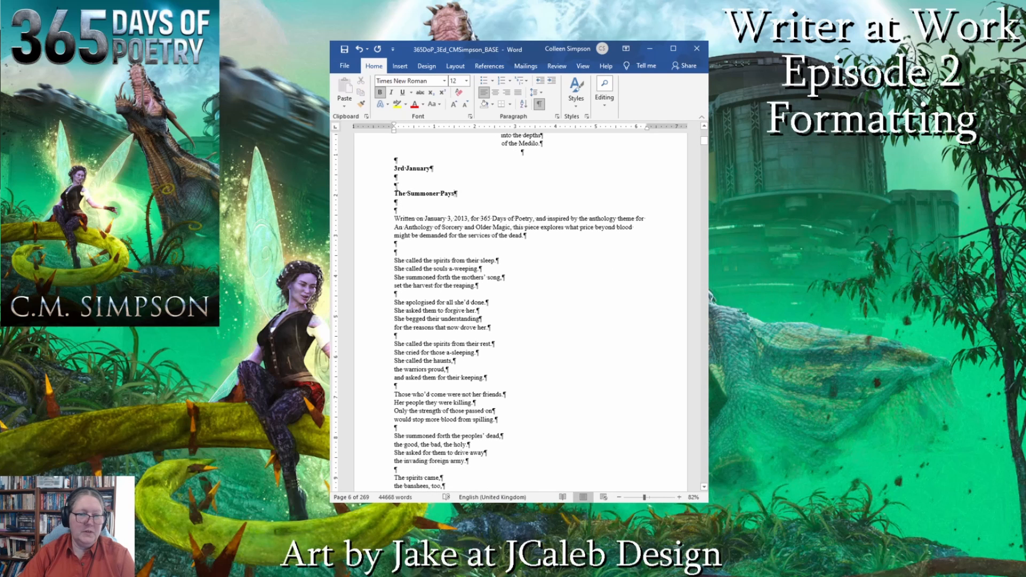
drag(392, 186, 409, 417)
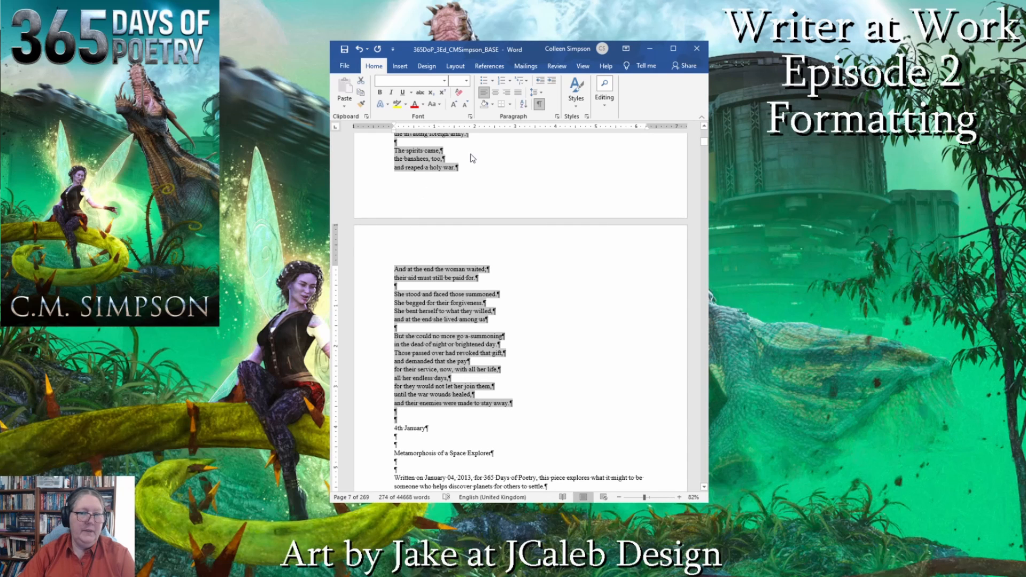
click(496, 91)
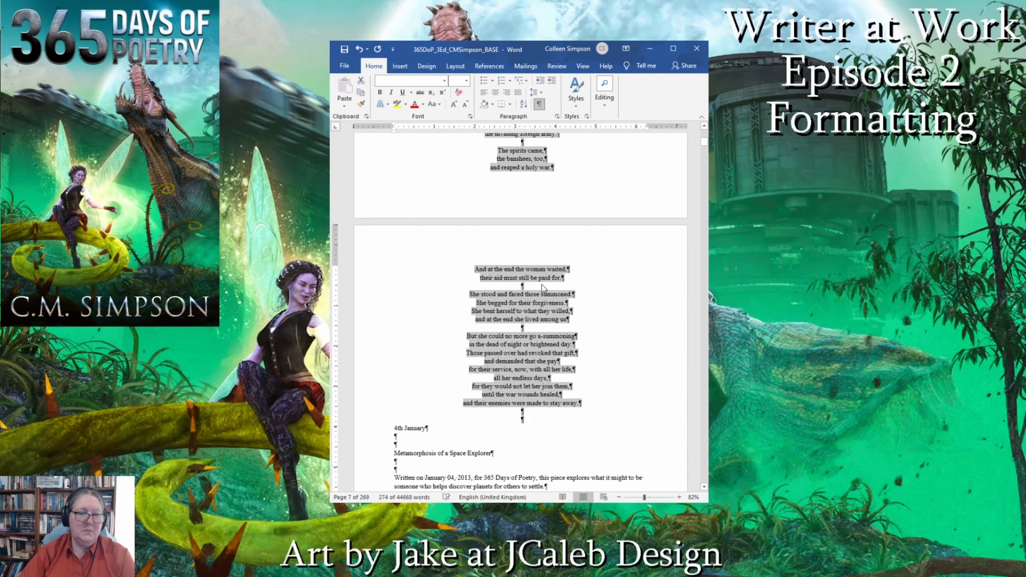
- Make the "4th January" date and the title "Metamorphosis of a Space Explorer" bold
scroll(376, 254, down, 6)
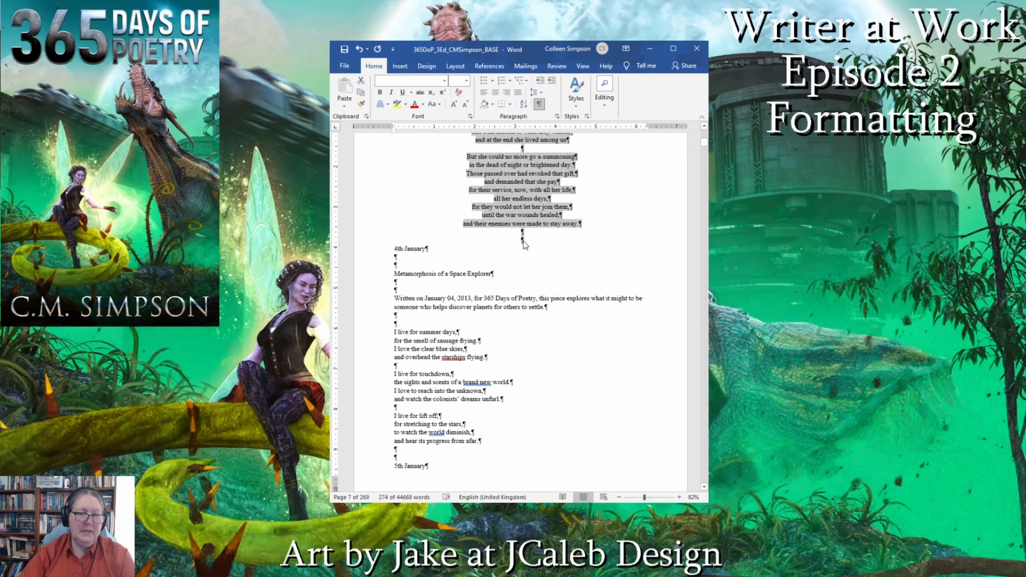
drag(524, 245, 530, 273)
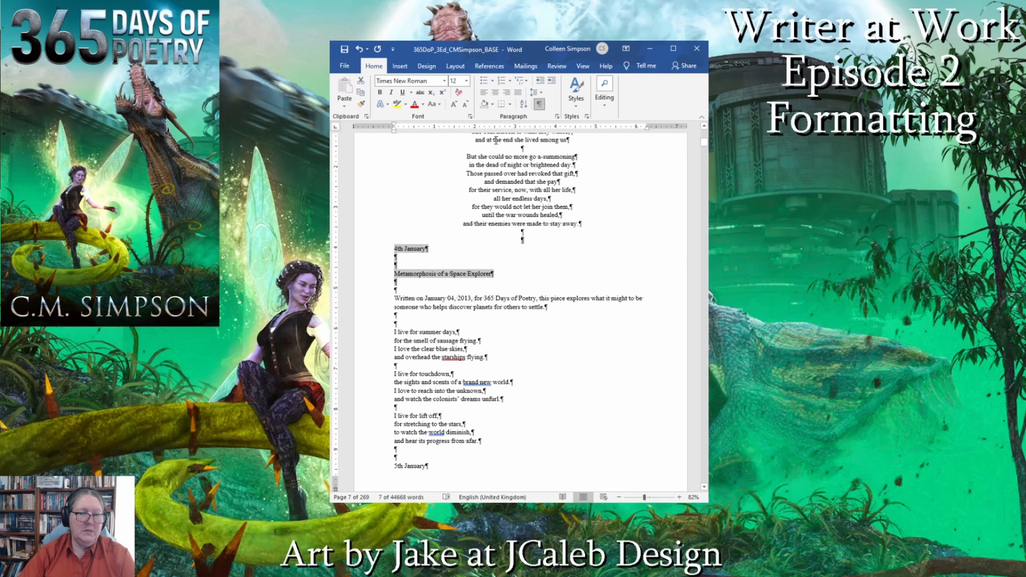
click(380, 92)
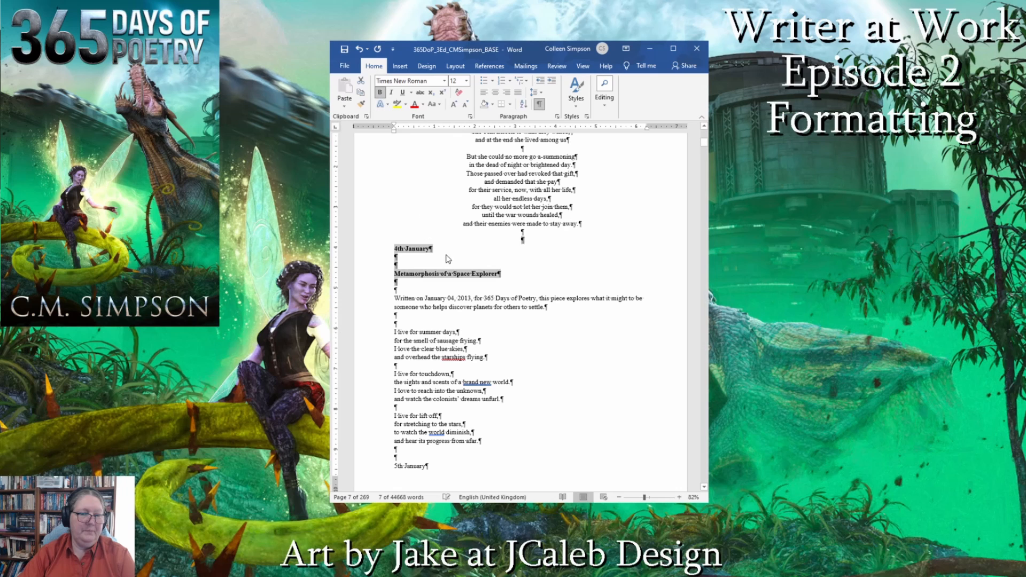
- Center the 4th January entry from the title "Metamorphosis of a Space Explorer" through the poem's last line
click(404, 265)
drag(395, 270, 462, 459)
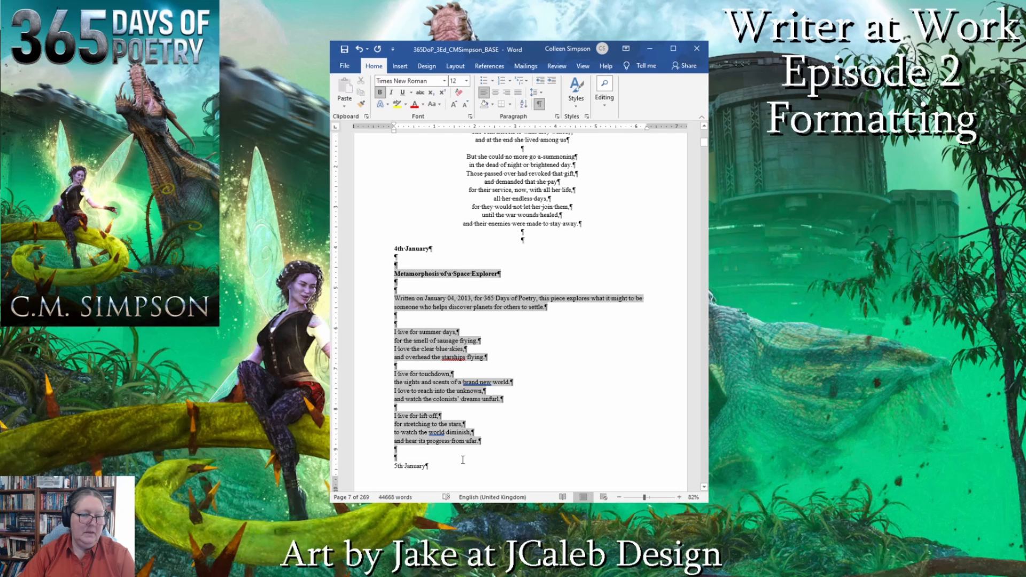
click(495, 93)
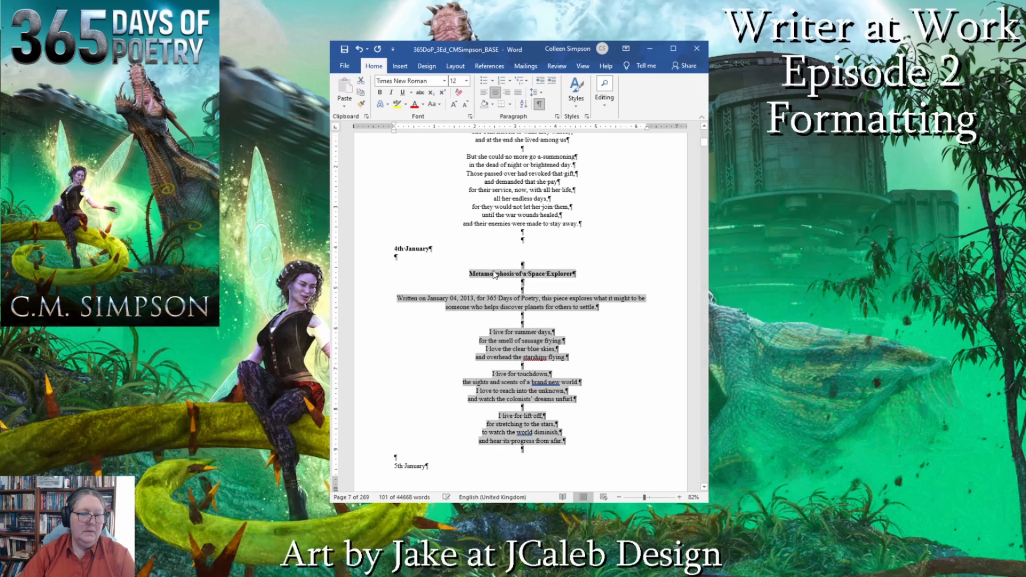
- Bold the "5th January" and "Dragons from the Story Leapt" headings, and center that entry from its title through the poem's last line
scroll(502, 288, down, 5)
scroll(502, 288, down, 4)
click(393, 235)
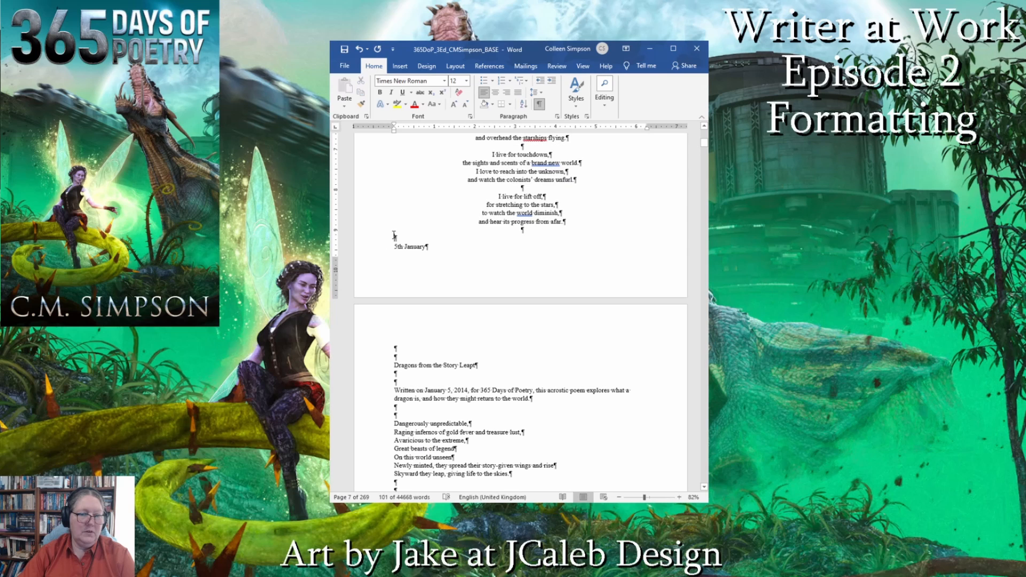
drag(394, 235, 398, 382)
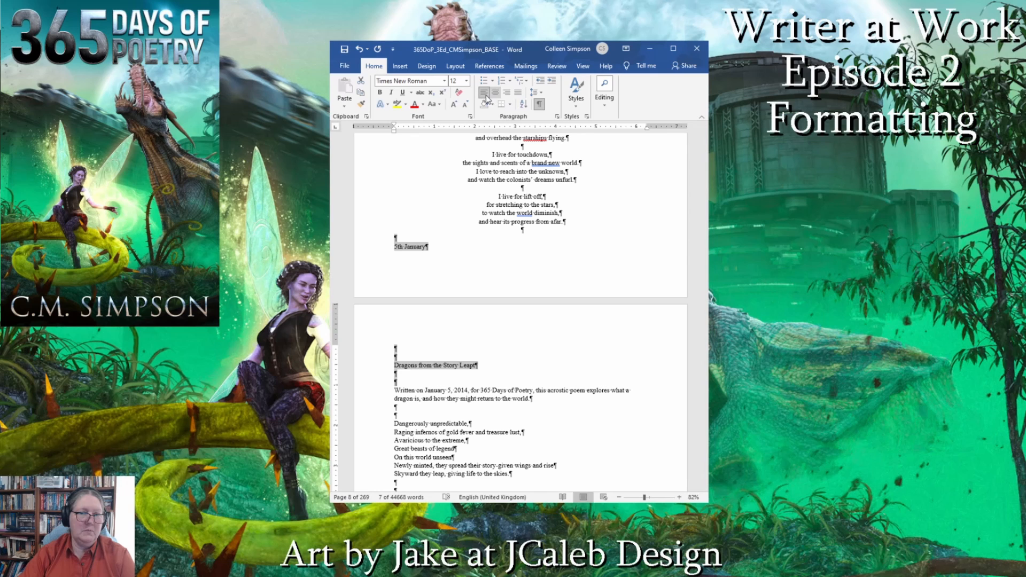
click(380, 92)
click(471, 274)
scroll(472, 273, down, 5)
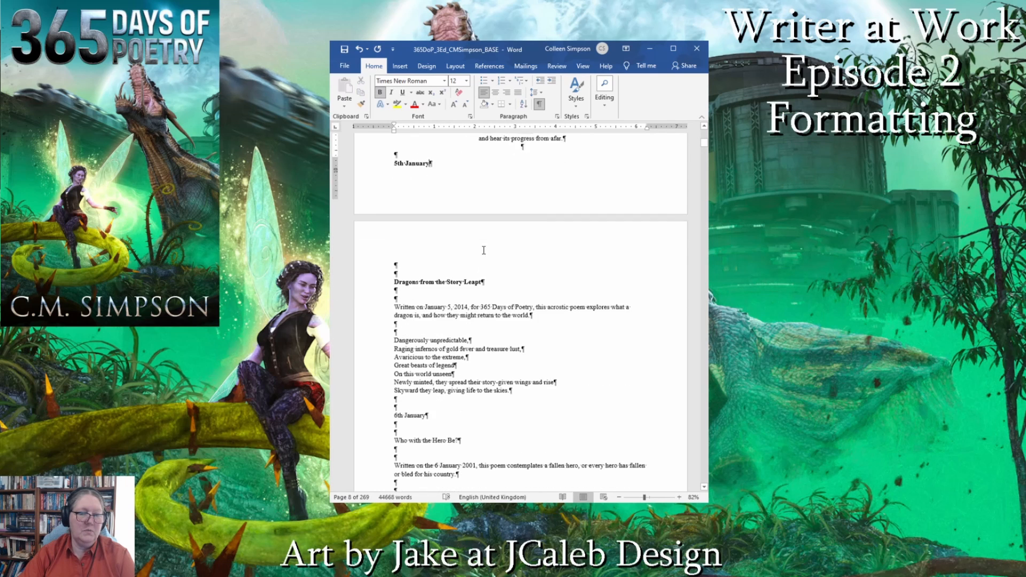
drag(396, 171, 442, 304)
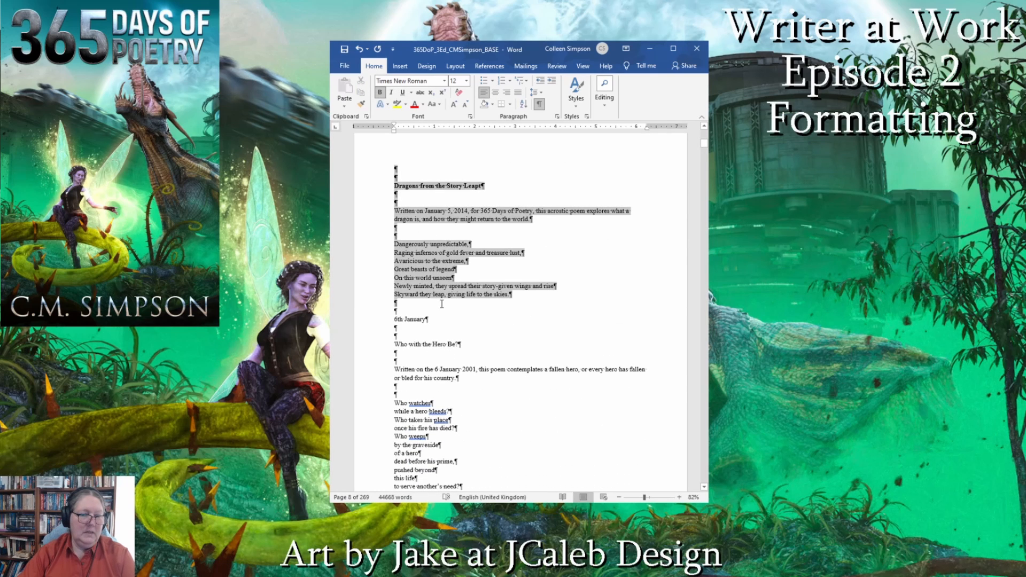
click(496, 93)
- Make the "6th January" date and the title "Who with the Hero Be?" bold
scroll(551, 262, down, 3)
scroll(551, 263, down, 1)
click(496, 160)
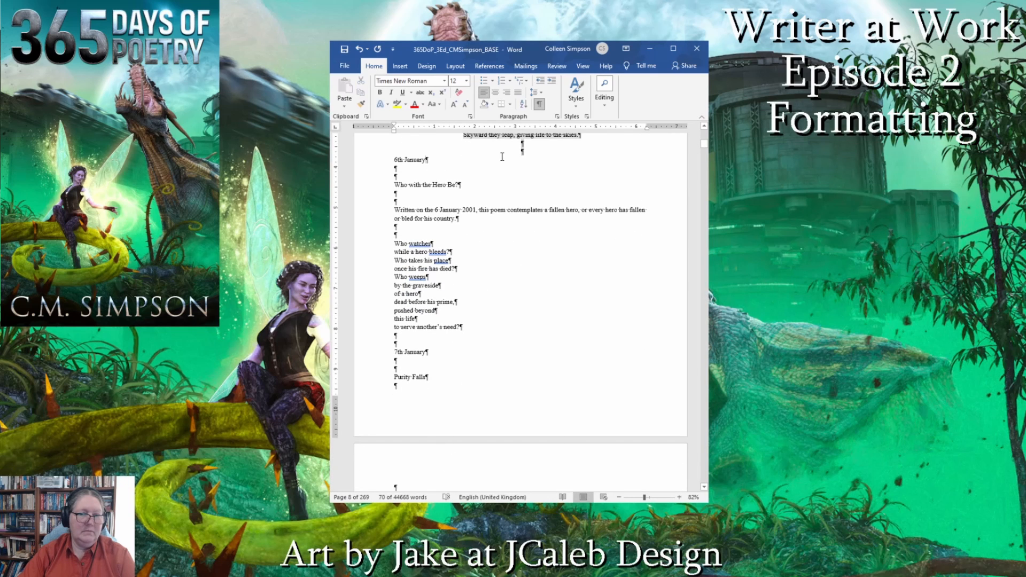
triple_click(527, 158)
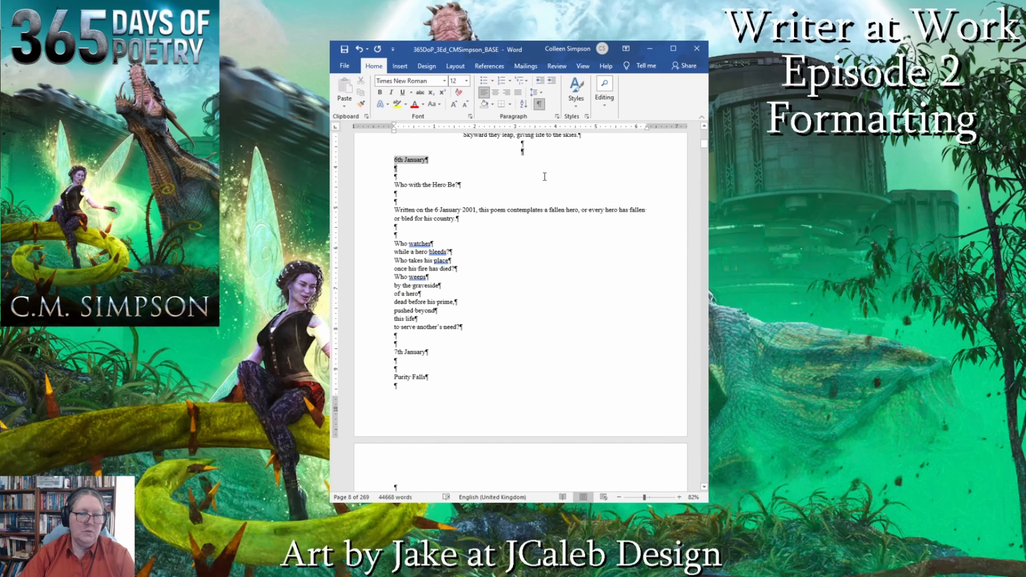
drag(545, 177, 555, 204)
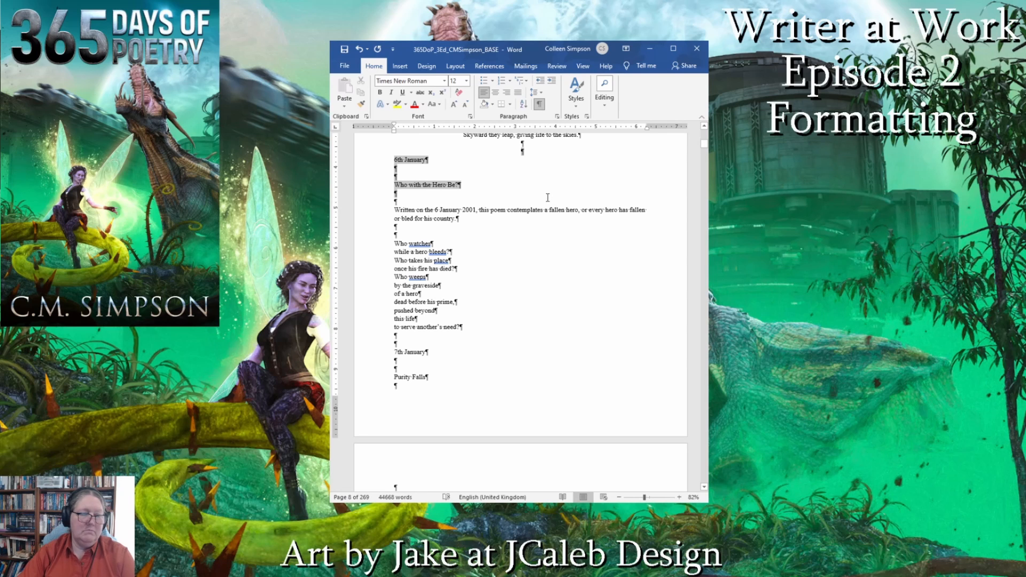
click(380, 92)
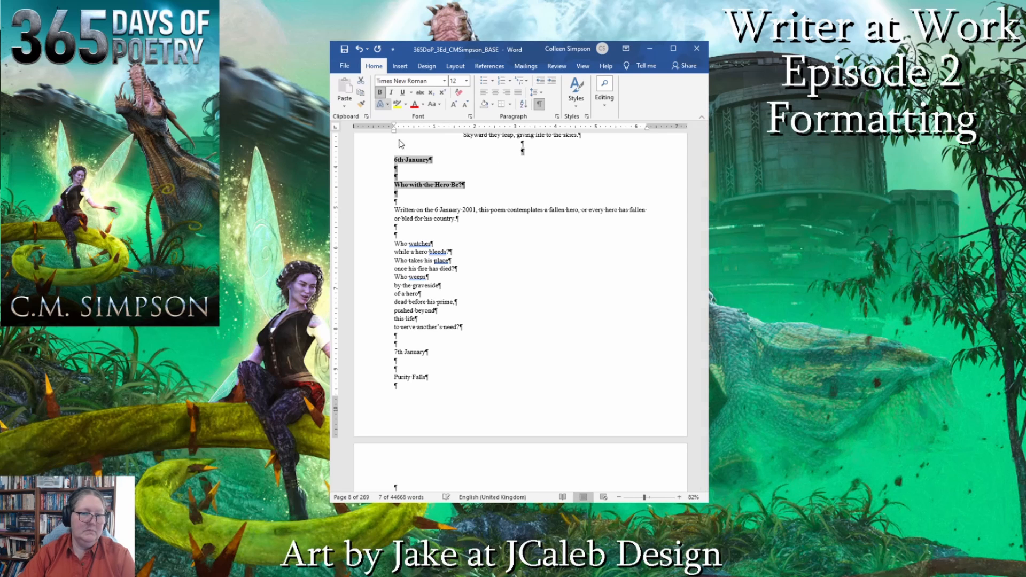
- Center the 6th January entry, including its introduction, poem and the title "Who with the Hero Be?"
click(392, 196)
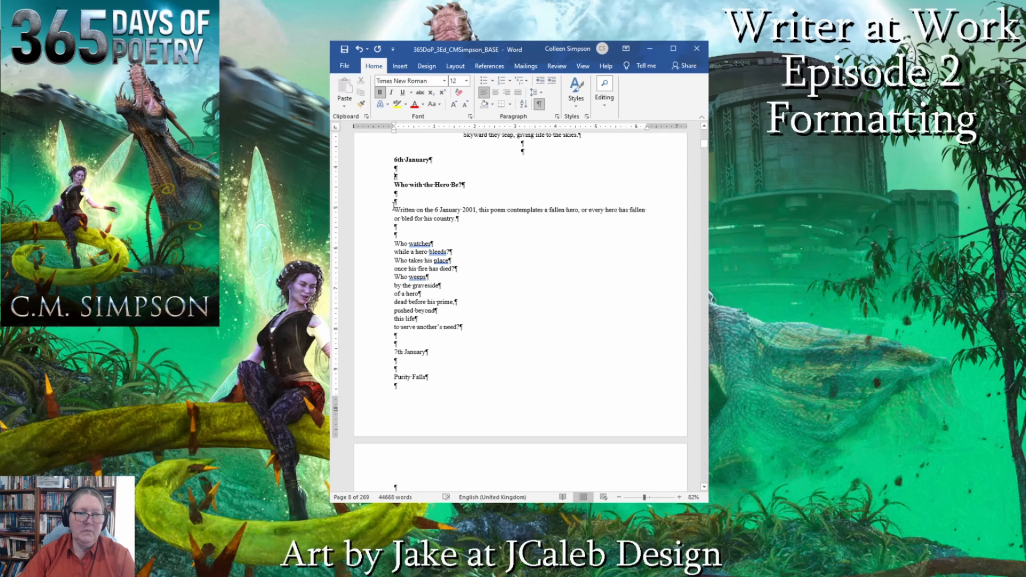
drag(394, 210, 458, 338)
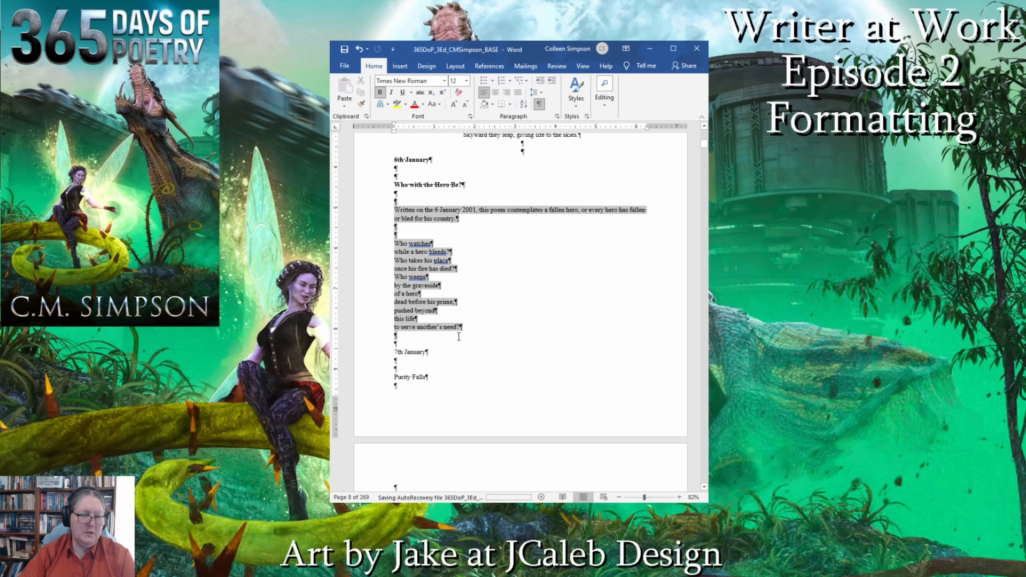
click(495, 92)
click(416, 276)
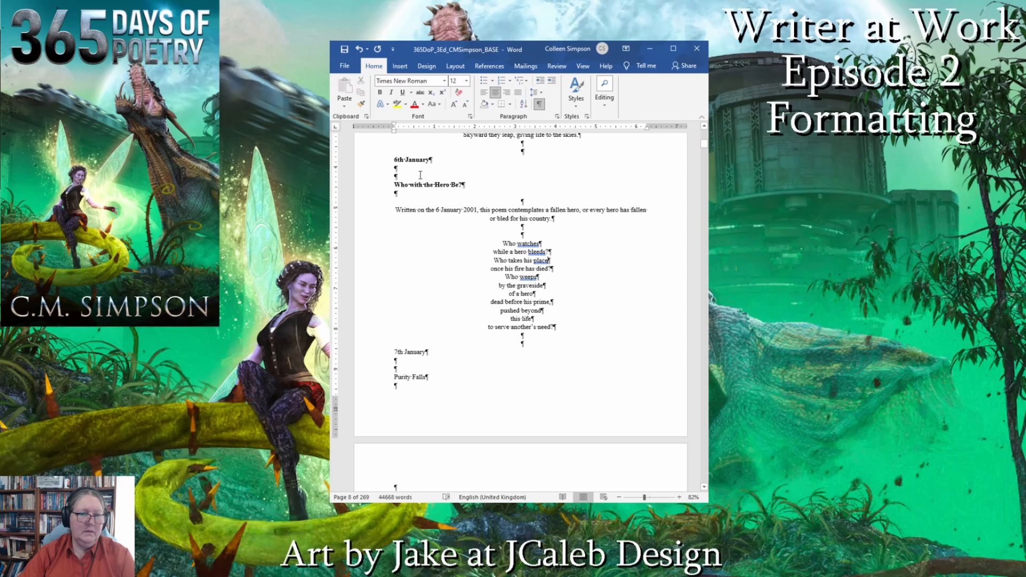
drag(391, 178, 398, 195)
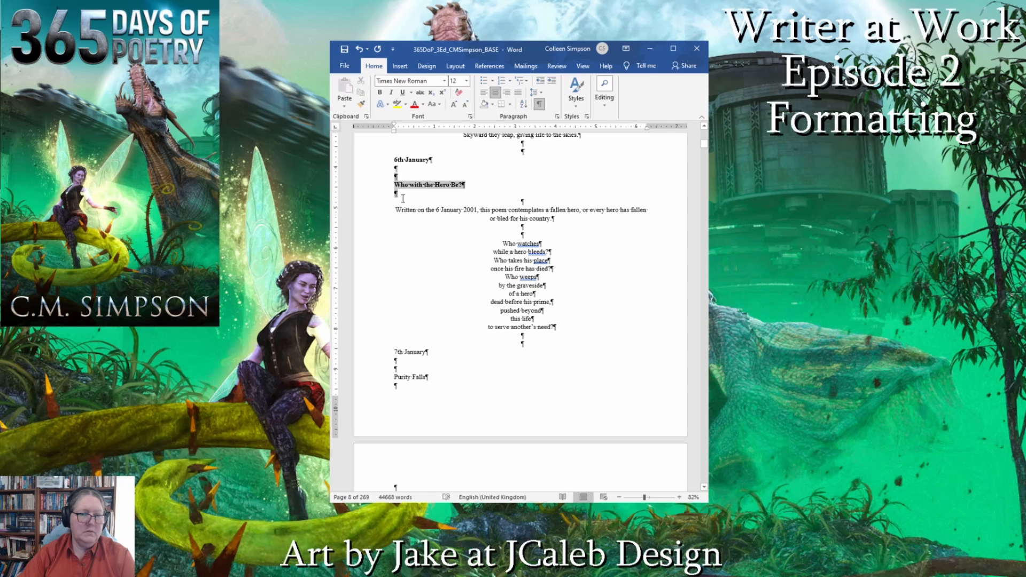
click(496, 92)
- Bold the "7th January" and "Purity Falls" headings, and center that entry from its title through "Fallen."
scroll(496, 281, down, 5)
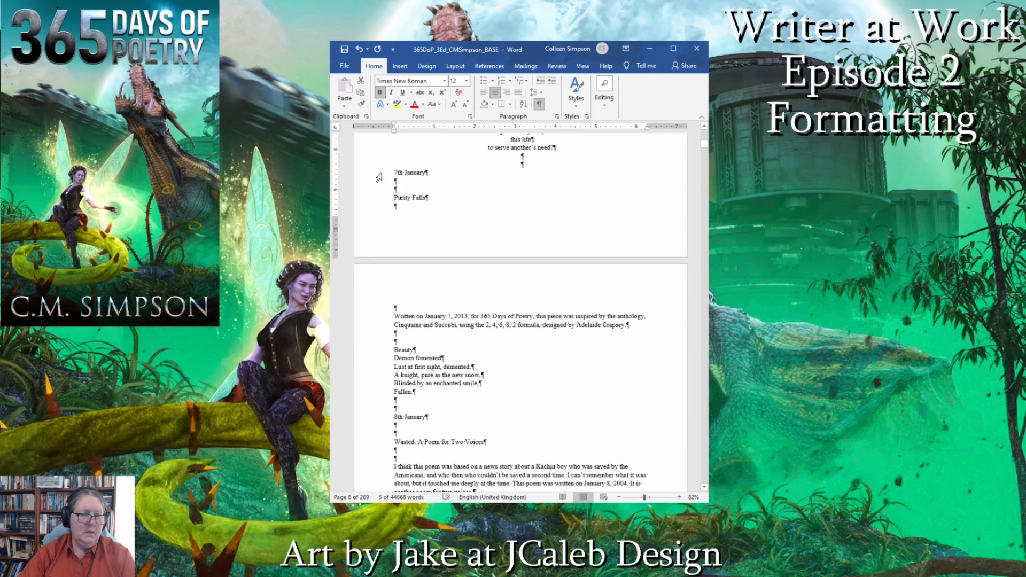
drag(390, 169, 411, 209)
click(380, 92)
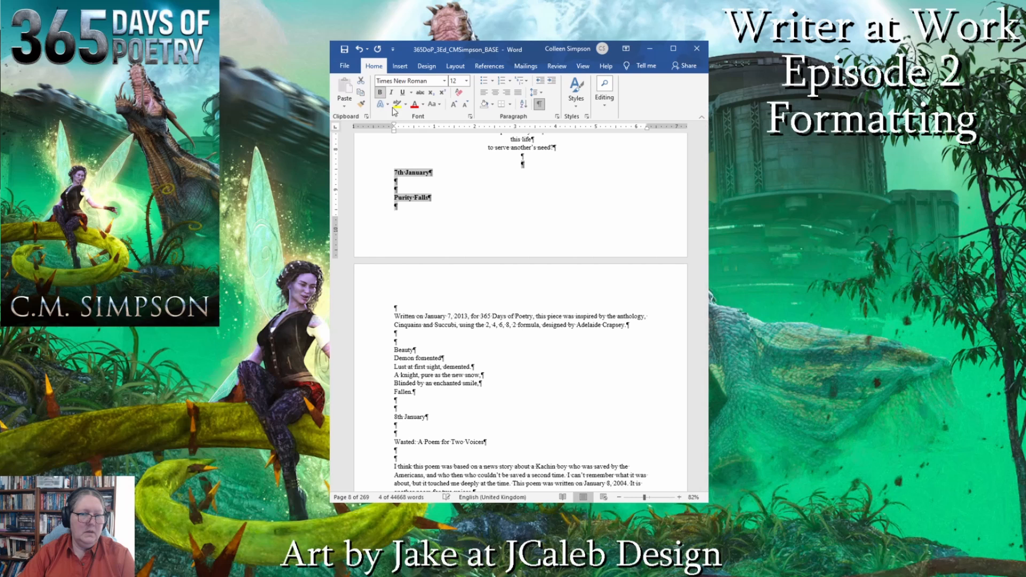
click(505, 211)
drag(390, 188, 503, 409)
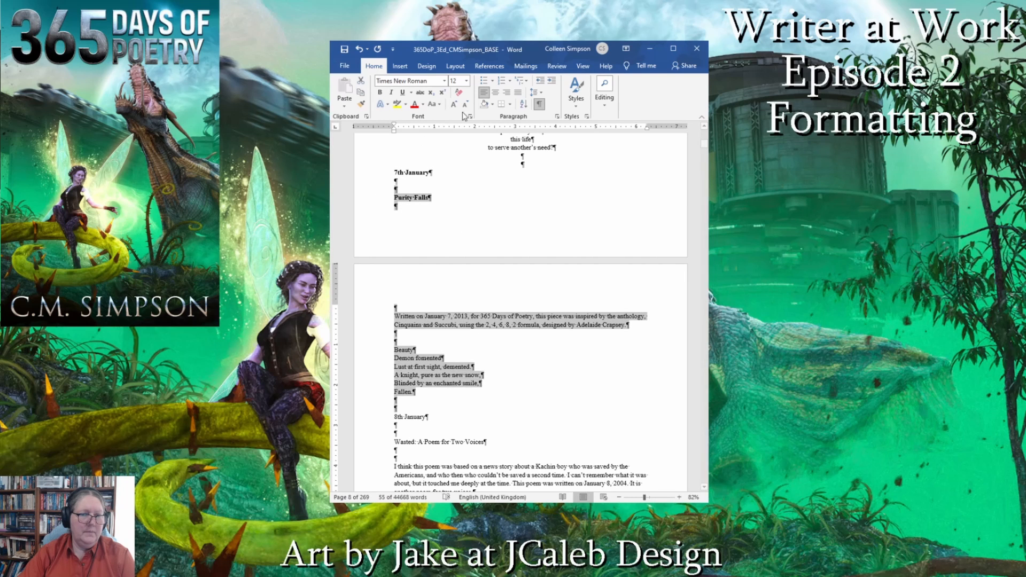
click(496, 92)
- Bold the "8th January" and "Wasted: A Poem for Two Voices" headings, and center that entry from its title through "It happening at all."
scroll(393, 301, down, 3)
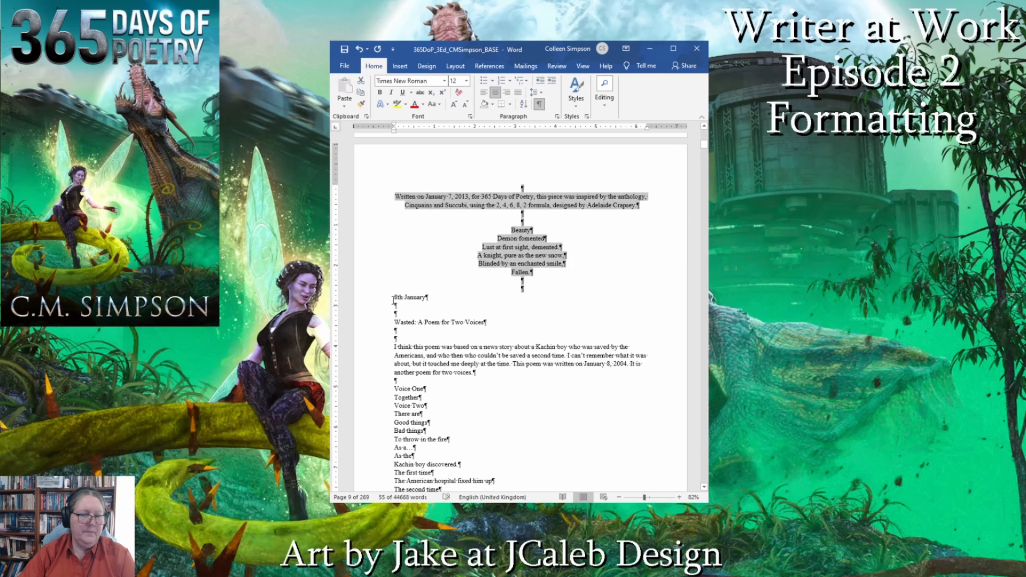
drag(392, 295, 414, 339)
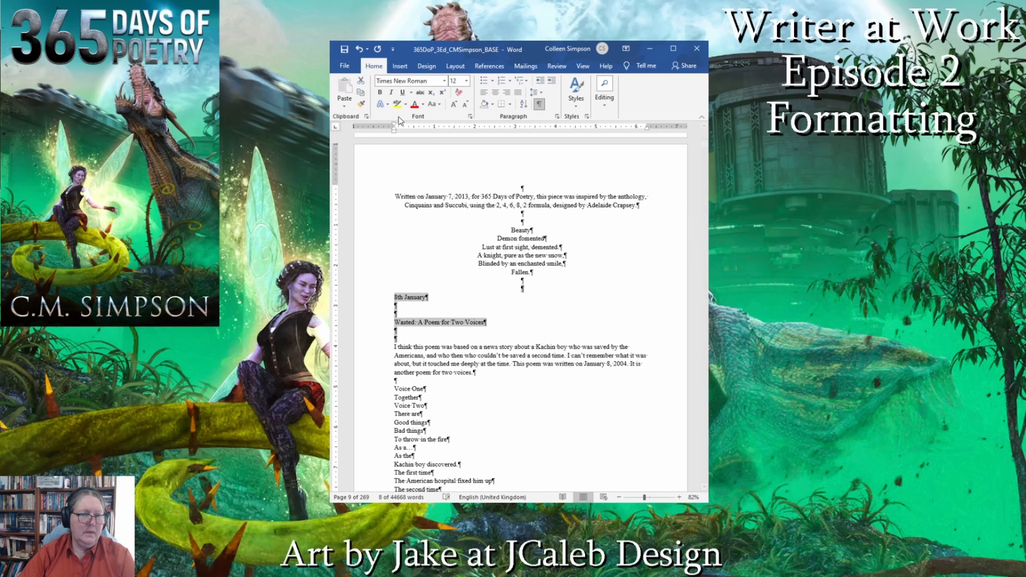
click(380, 93)
scroll(551, 319, down, 4)
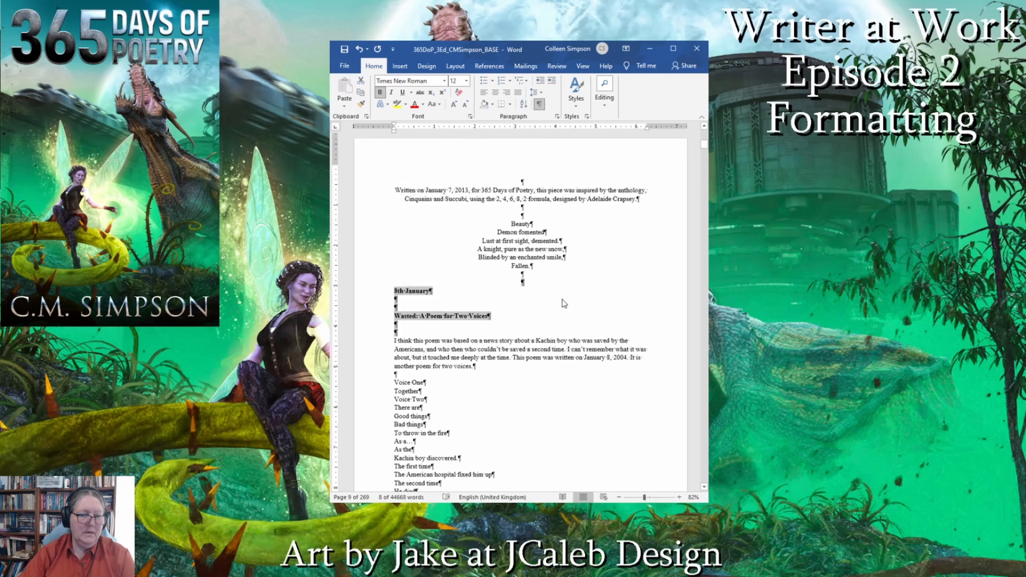
click(502, 172)
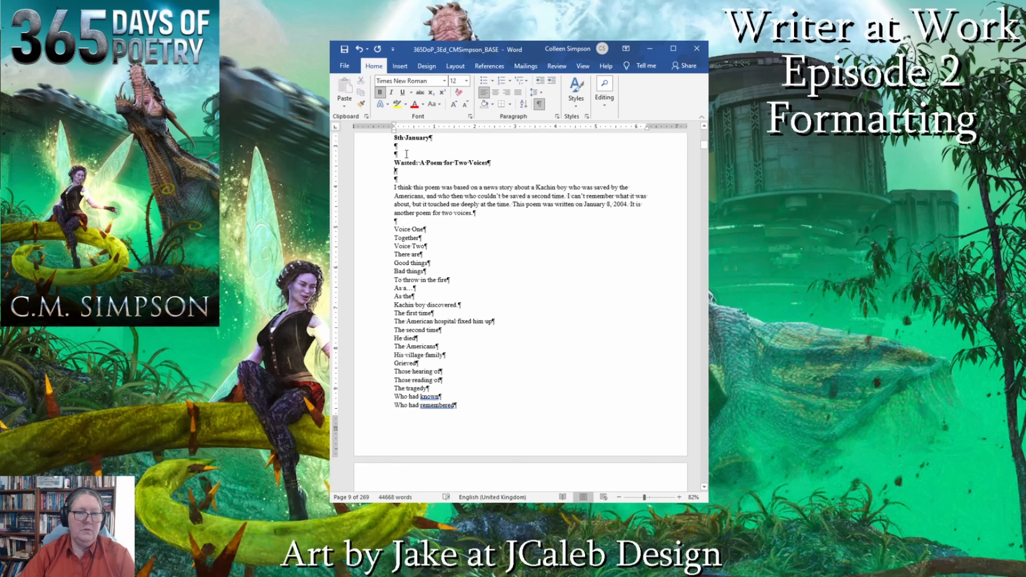
drag(395, 163, 443, 414)
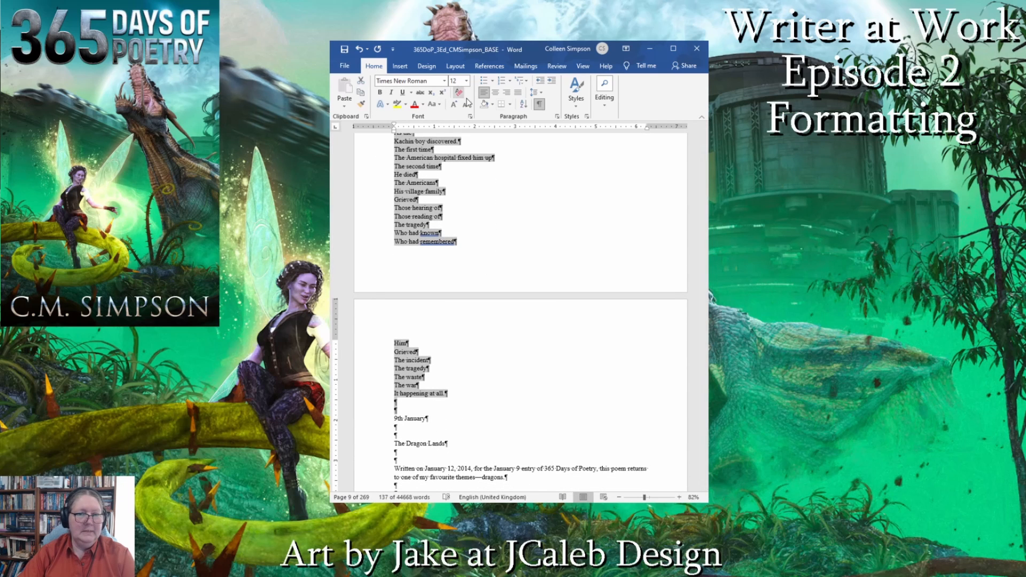
click(496, 92)
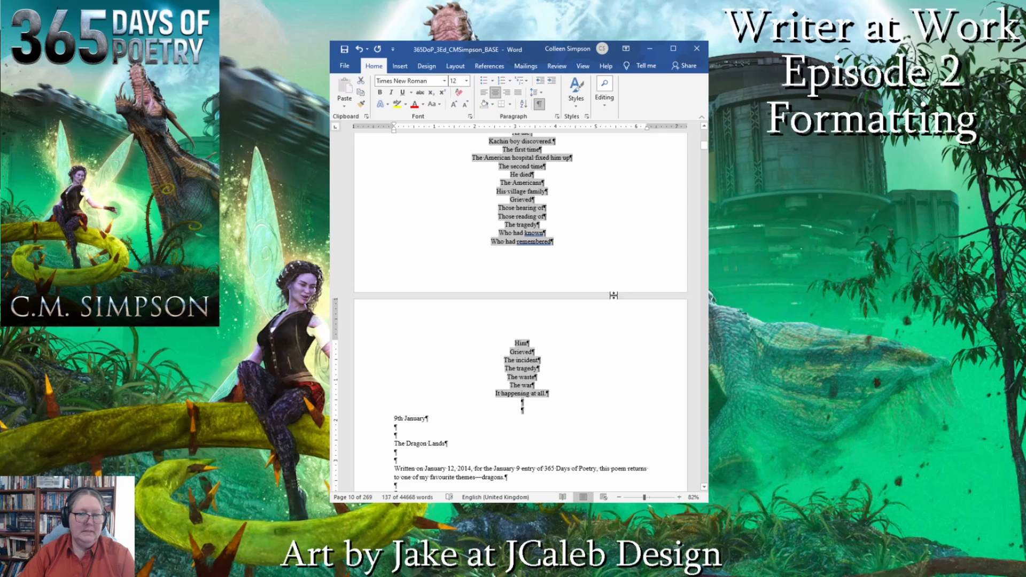
- Make the "Voice One" line of the 8th January poem bold and left-aligned
scroll(593, 273, up, 5)
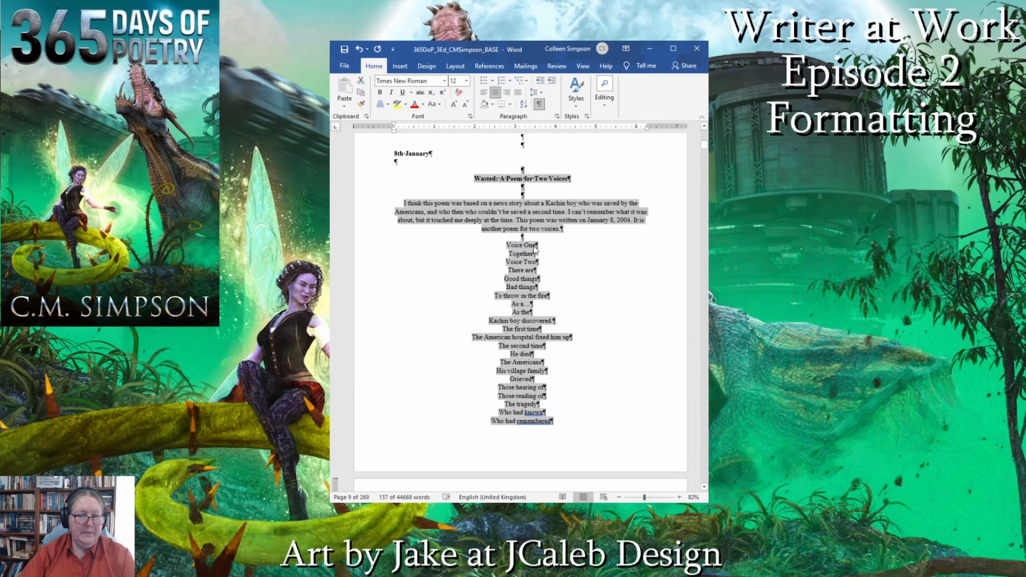
click(534, 246)
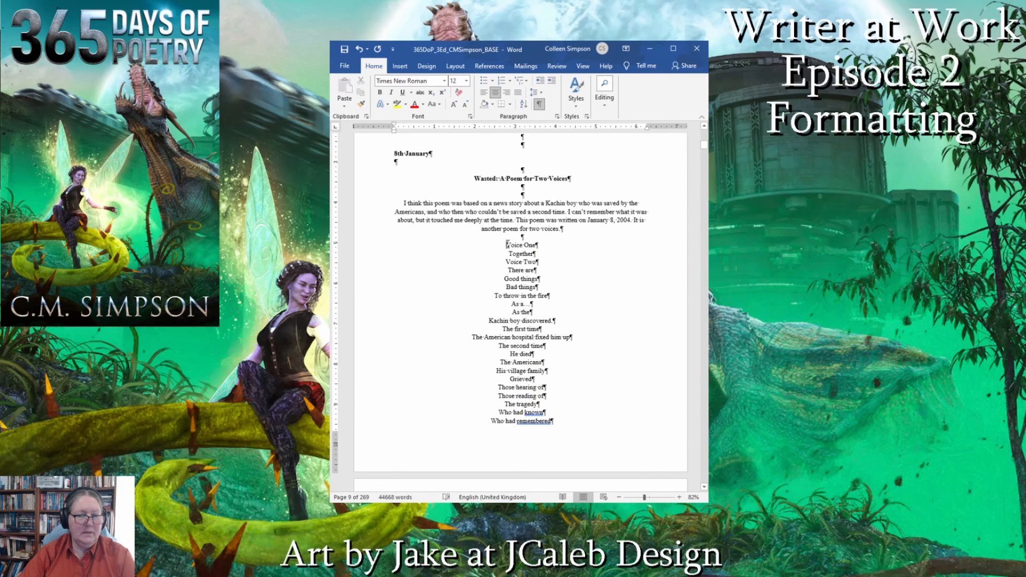
drag(505, 246, 550, 241)
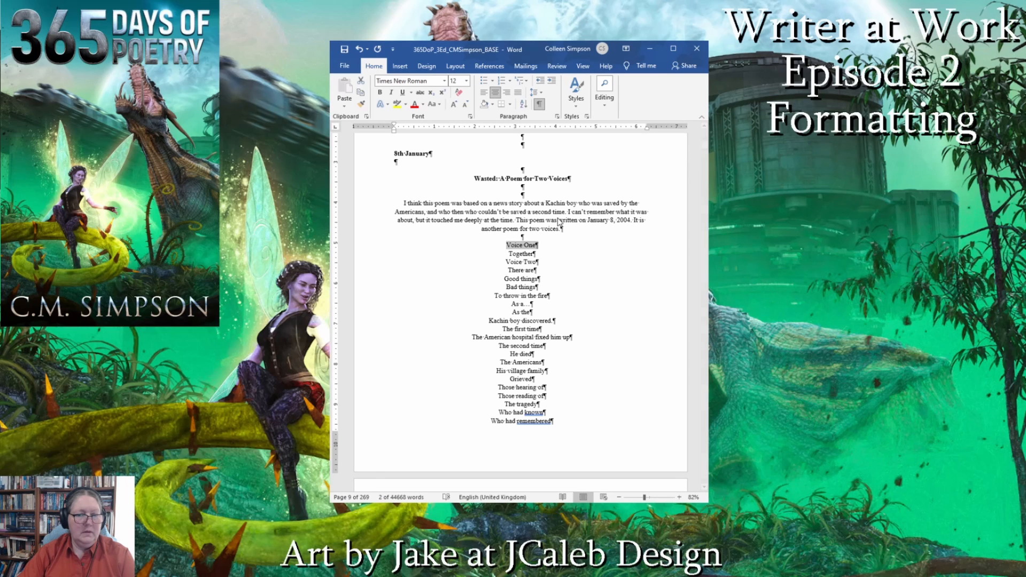
key(ctrl+b)
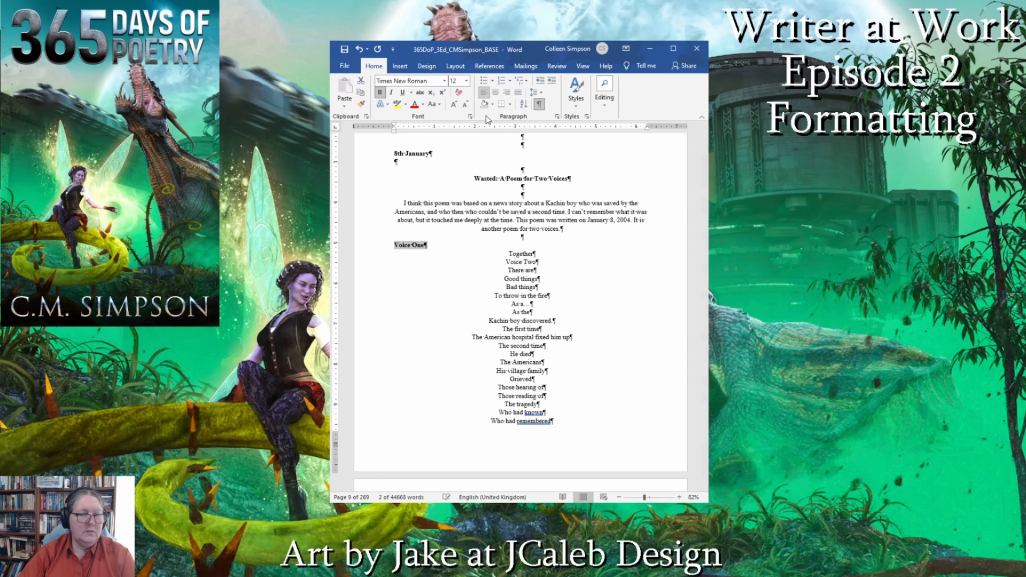
click(483, 92)
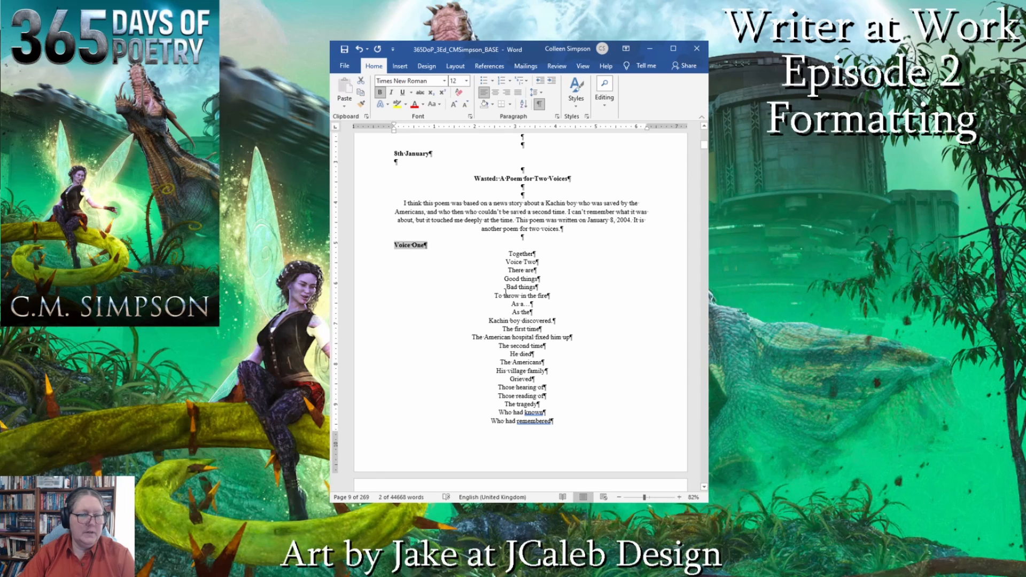
- Insert two blank lines below "Voice One" and one extra blank line above it
click(428, 247)
key(Return)
key(Return)
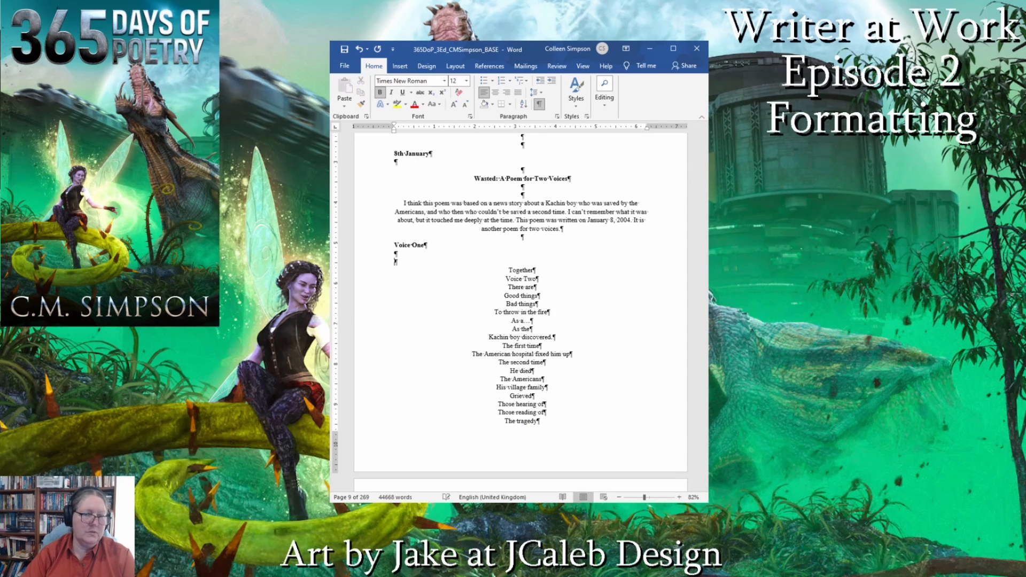
click(530, 233)
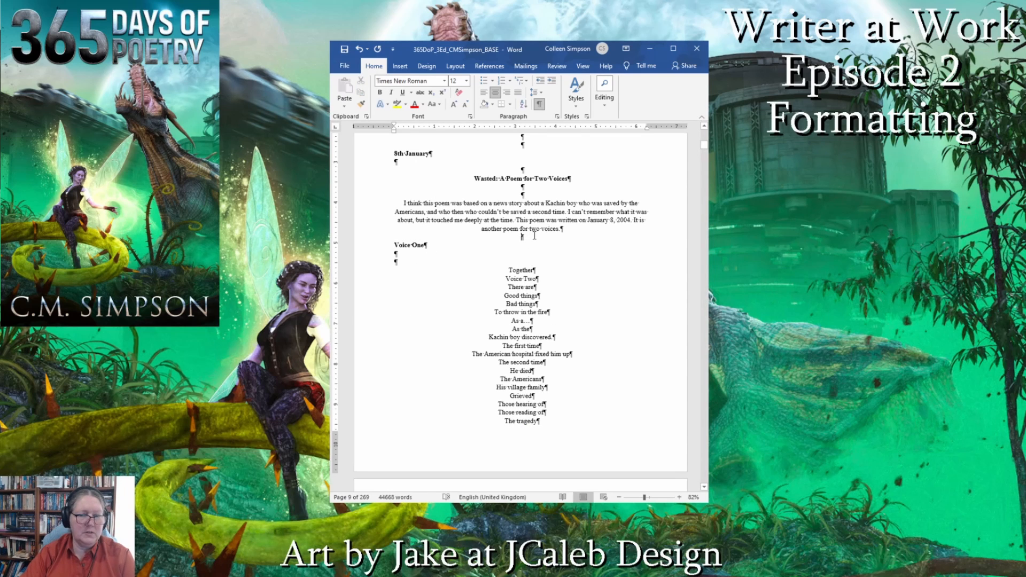
key(Return)
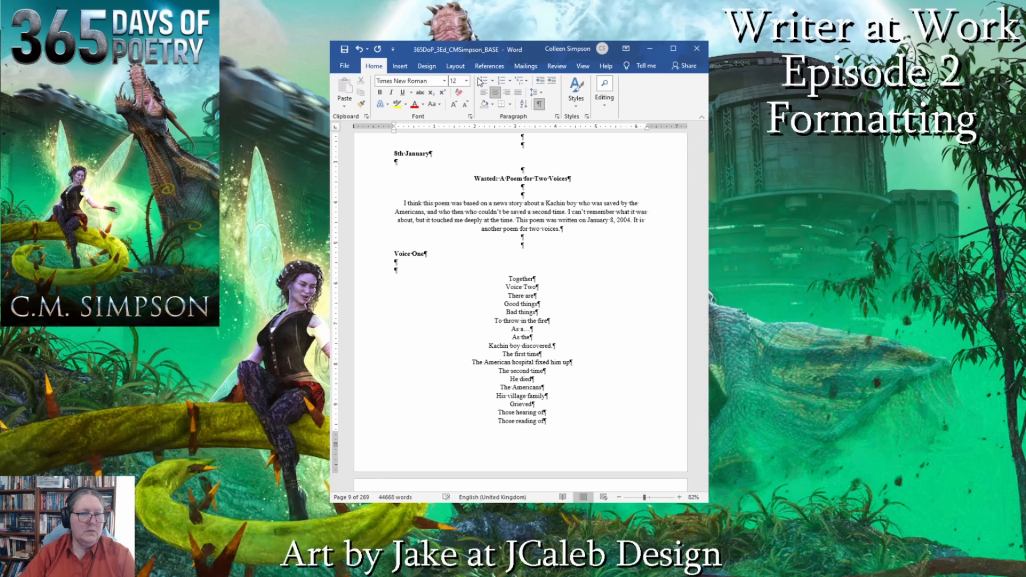
- Left-align the "Together" line, and move "Voice Two" up onto the same line as "Voice One"
click(484, 95)
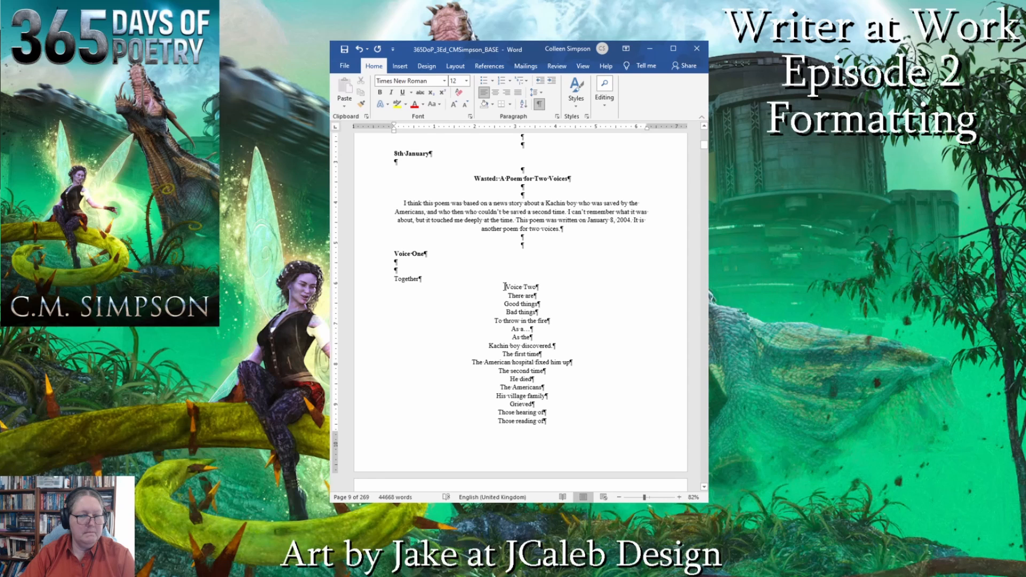
drag(504, 287, 546, 289)
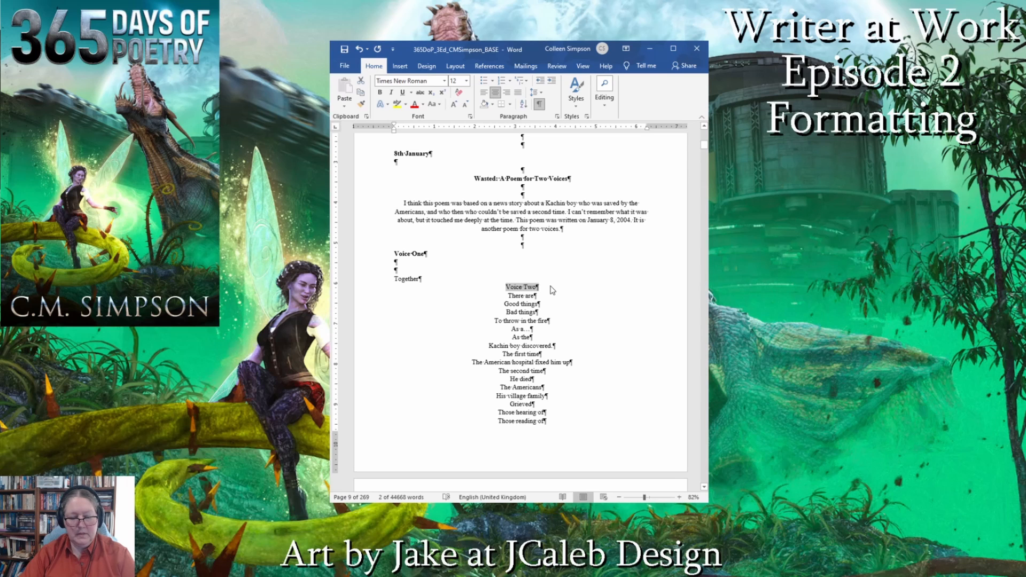
key(ctrl+x)
click(434, 254)
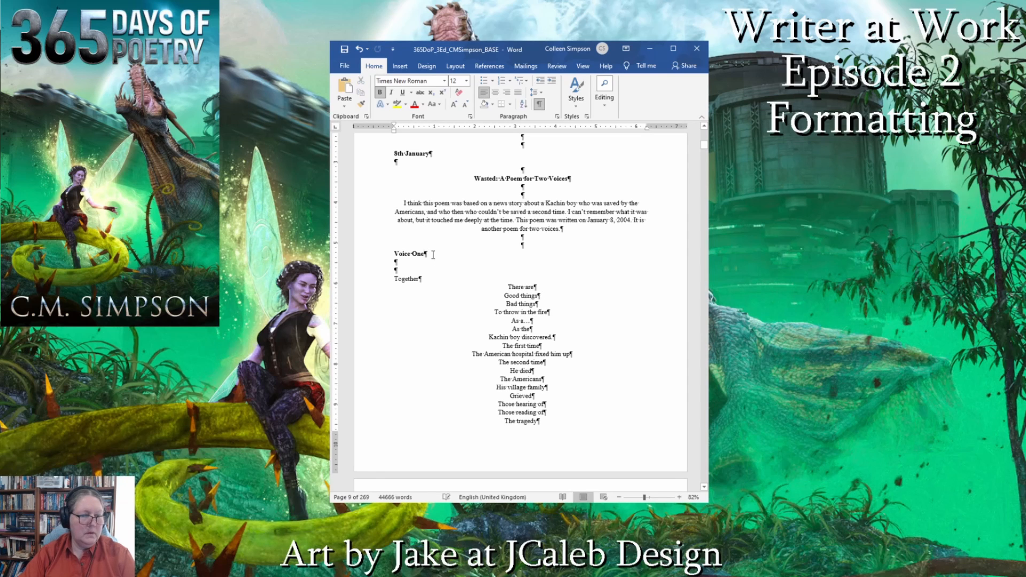
key(ctrl+v)
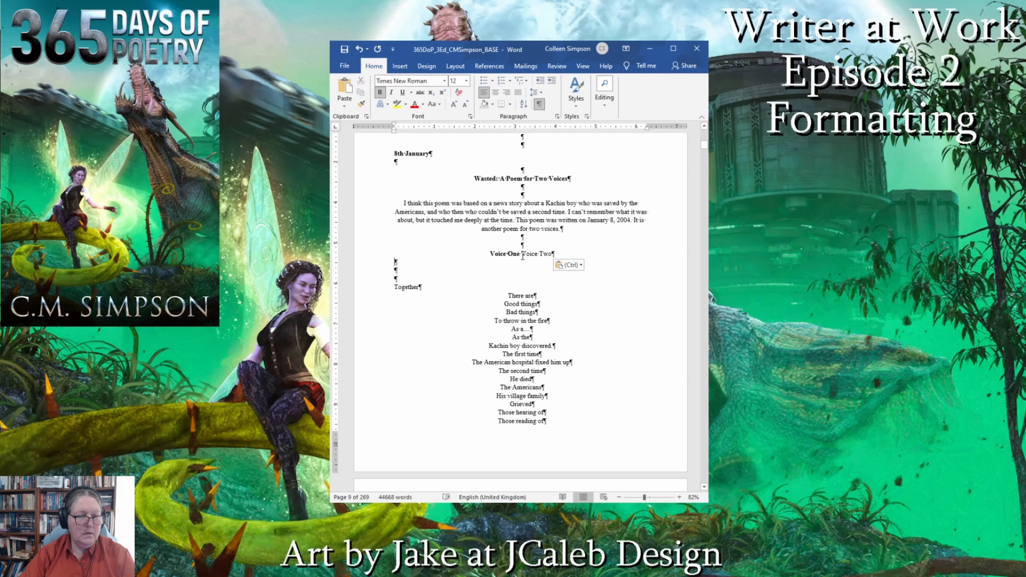
- Replace the space between "Voice One" and "Voice Two" with eight tab characters to spread the two labels apart
click(522, 256)
key(BackSpace)
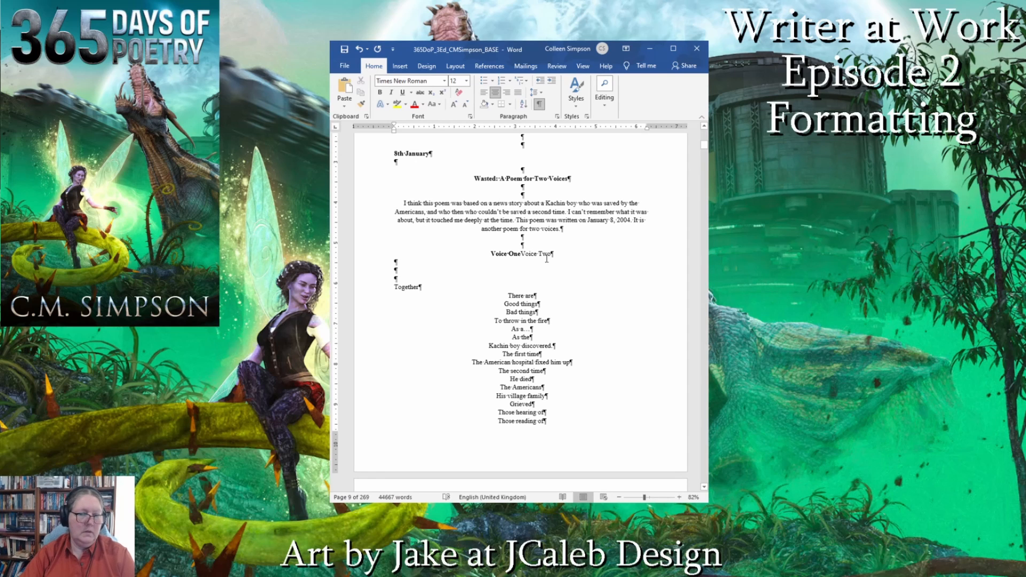
key(Tab)
key(Tab)
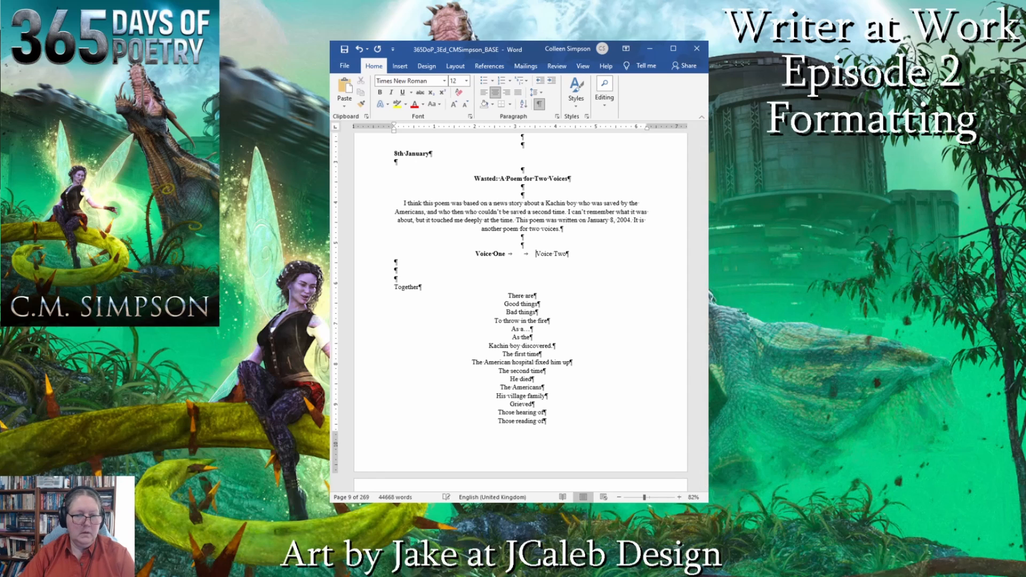
key(Tab)
key(Tab)
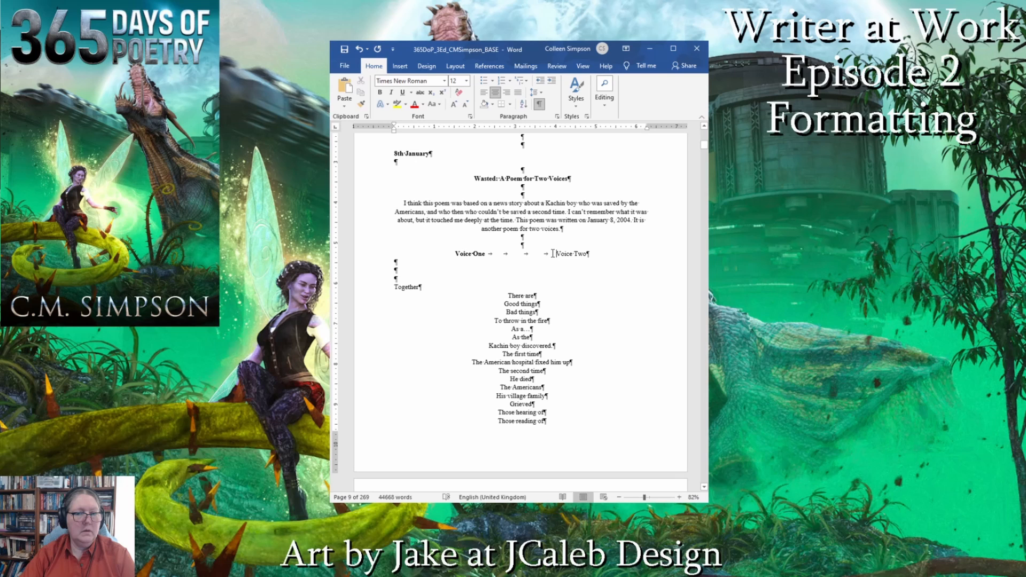
key(Tab)
key(Tab)
key(Tab)
key(Tab)
key(Tab)
key(Tab)
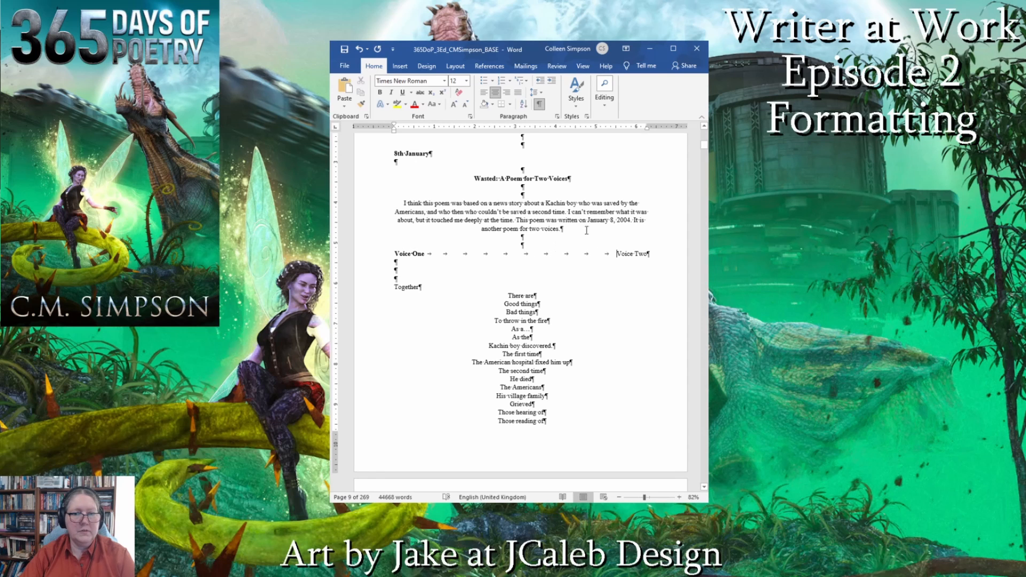
key(BackSpace)
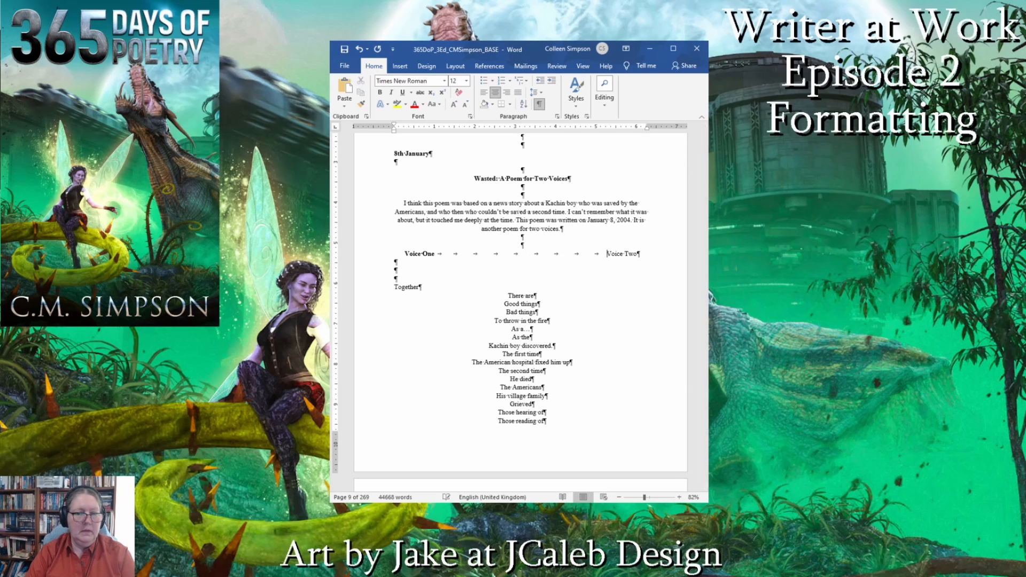
key(BackSpace)
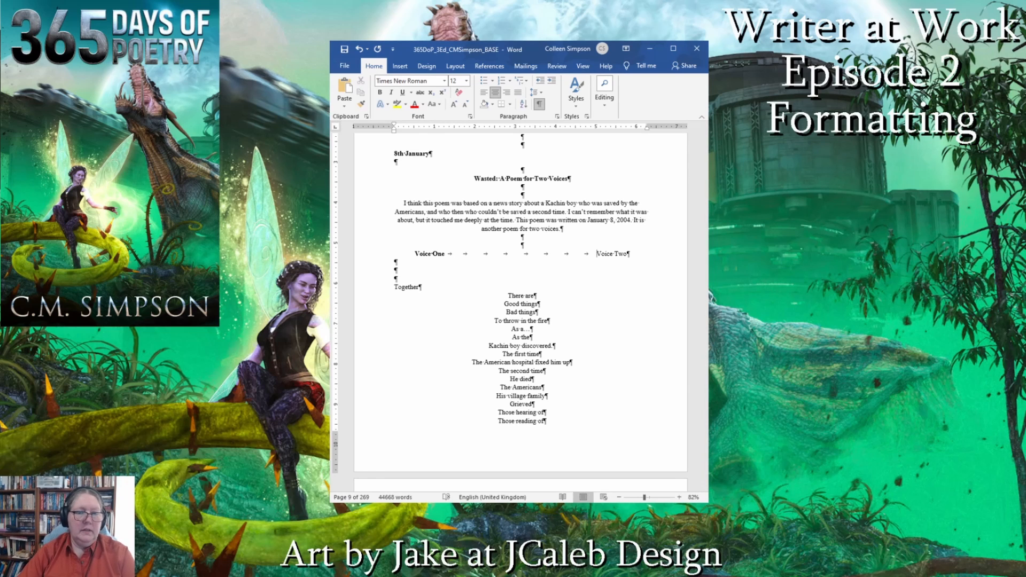
- Bold the whole "Voice One" and "Voice Two" line, and delete two of the blank lines above "Together"
click(357, 253)
click(379, 93)
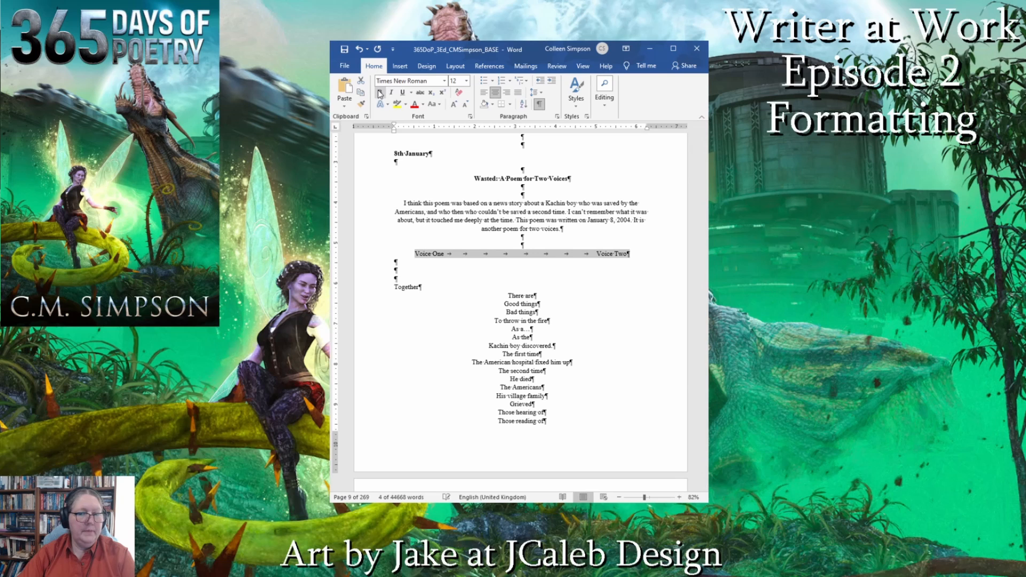
click(379, 93)
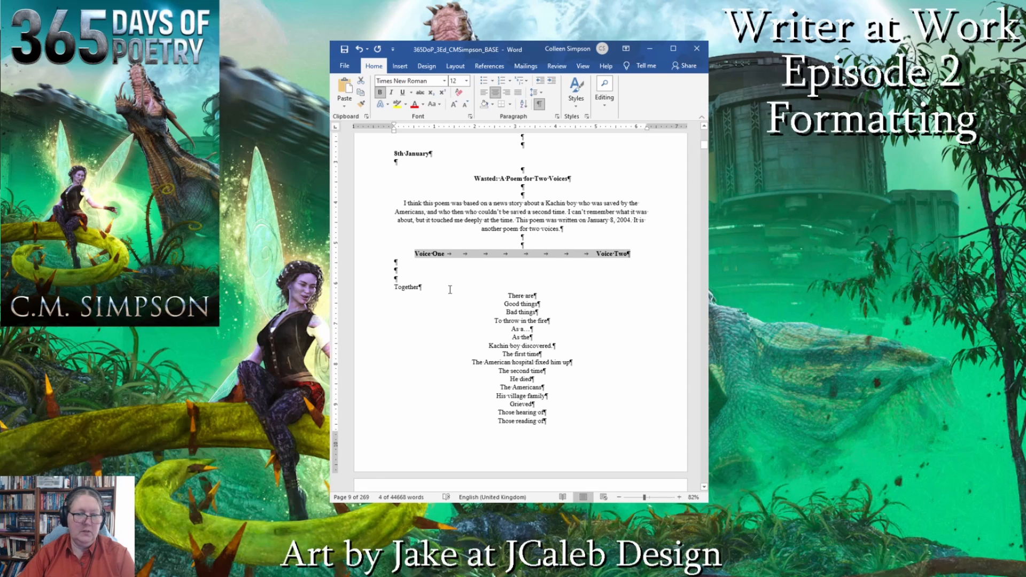
click(394, 272)
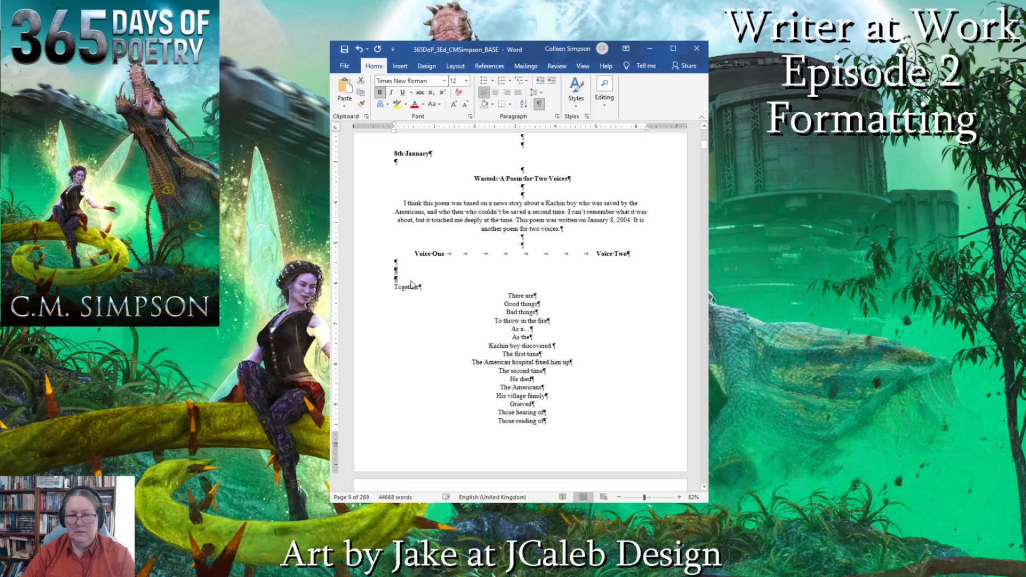
key(Delete)
key(Delete)
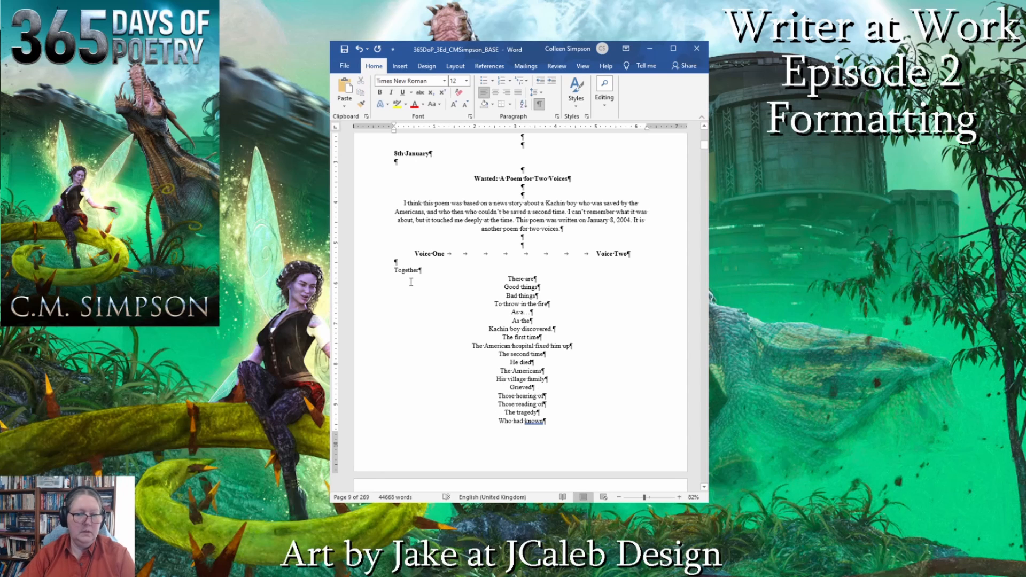
- Right-align the poem lines "There are" and "Bad things", and left-align "Good things" and "As a…"
click(506, 279)
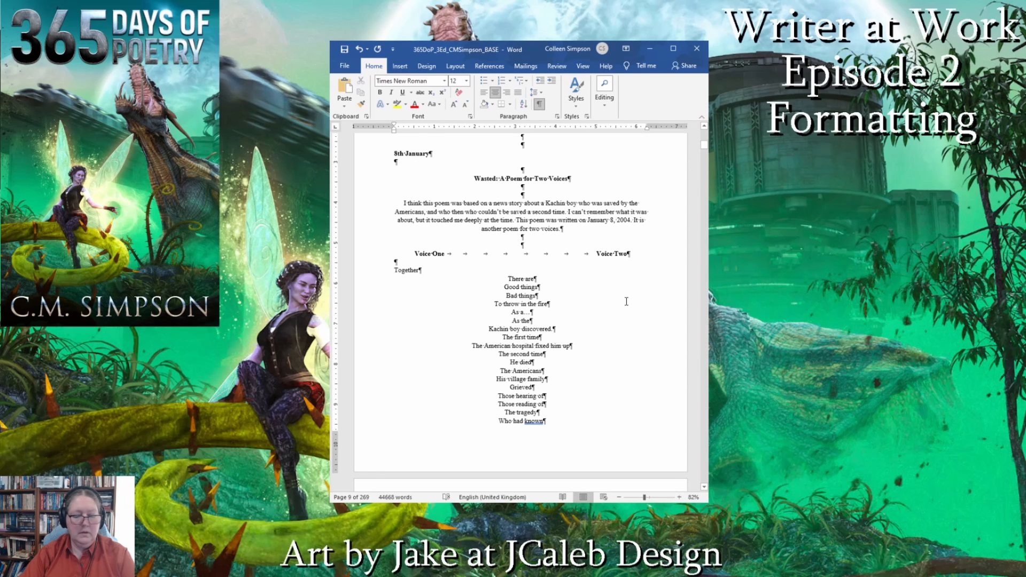
click(506, 93)
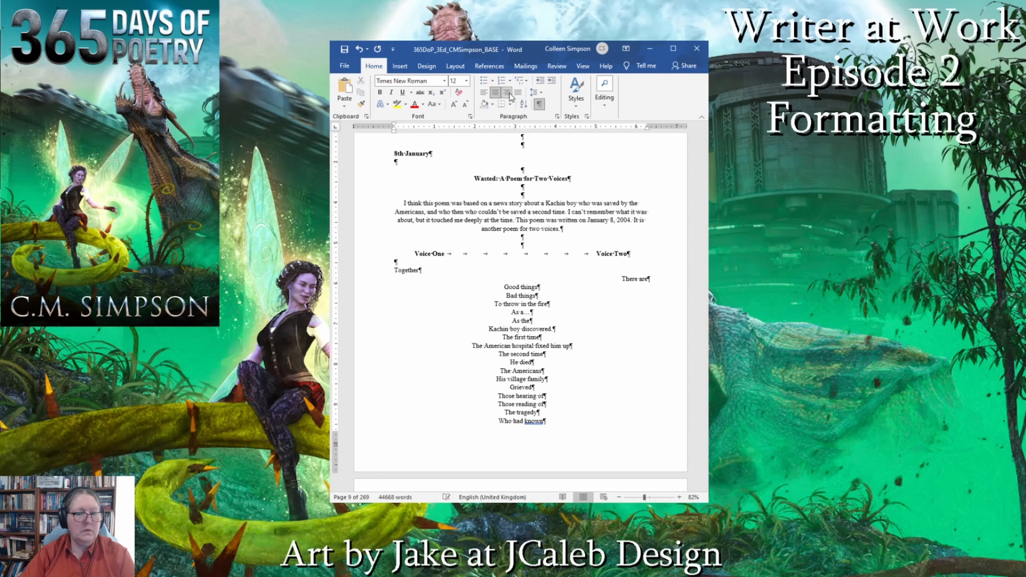
click(498, 287)
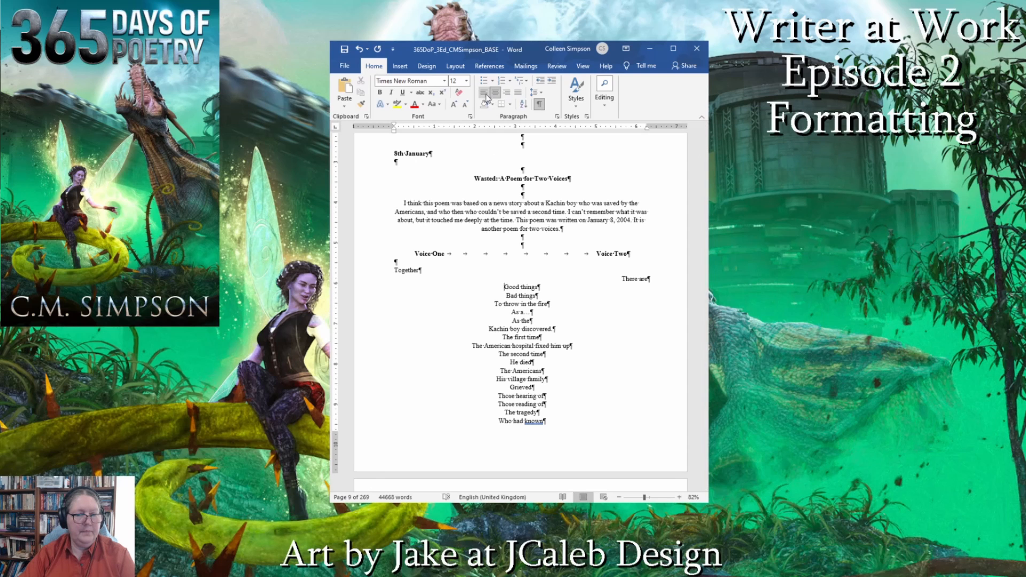
click(484, 92)
click(510, 293)
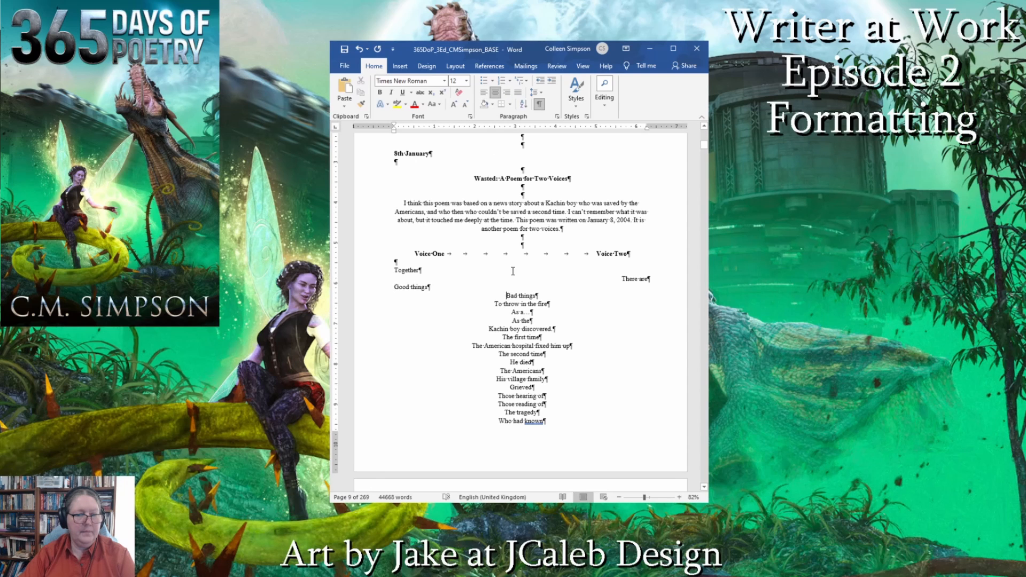
click(506, 93)
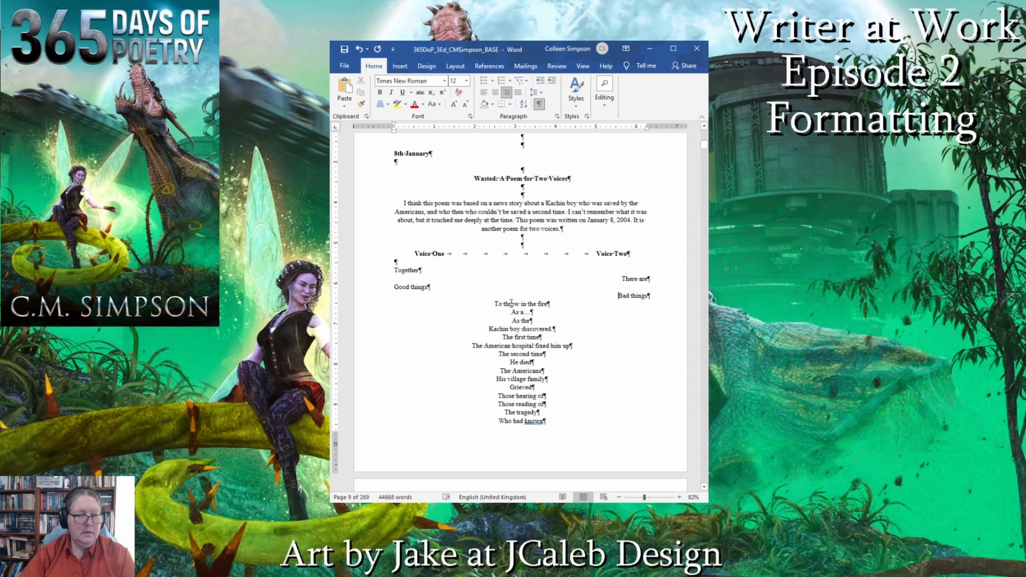
click(507, 313)
click(483, 92)
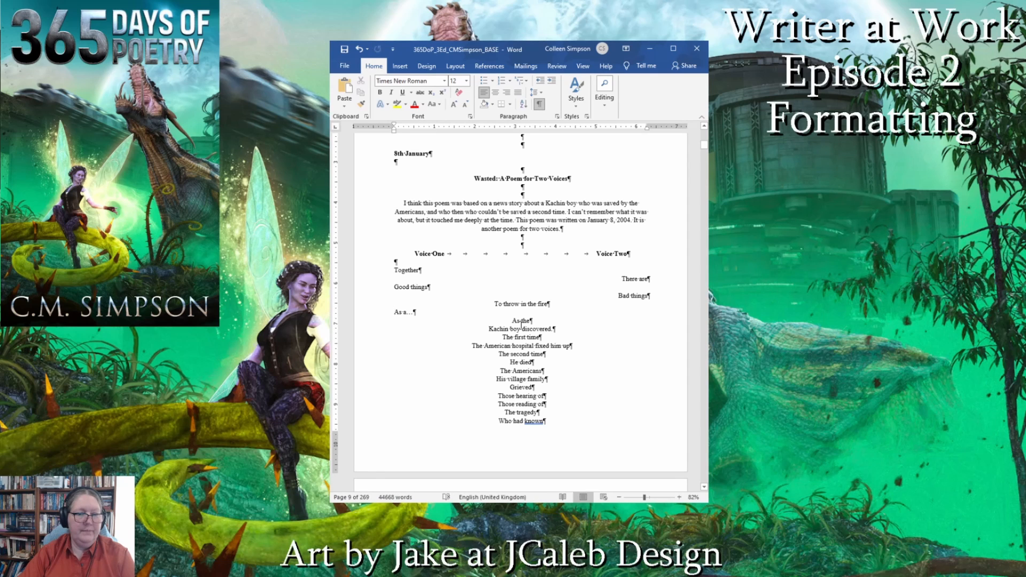
- Delete the separate "Together" line and enter "Together" midway between "Voice One" and "Voice Two" on the bold label line
drag(392, 269, 432, 274)
key(BackSpace)
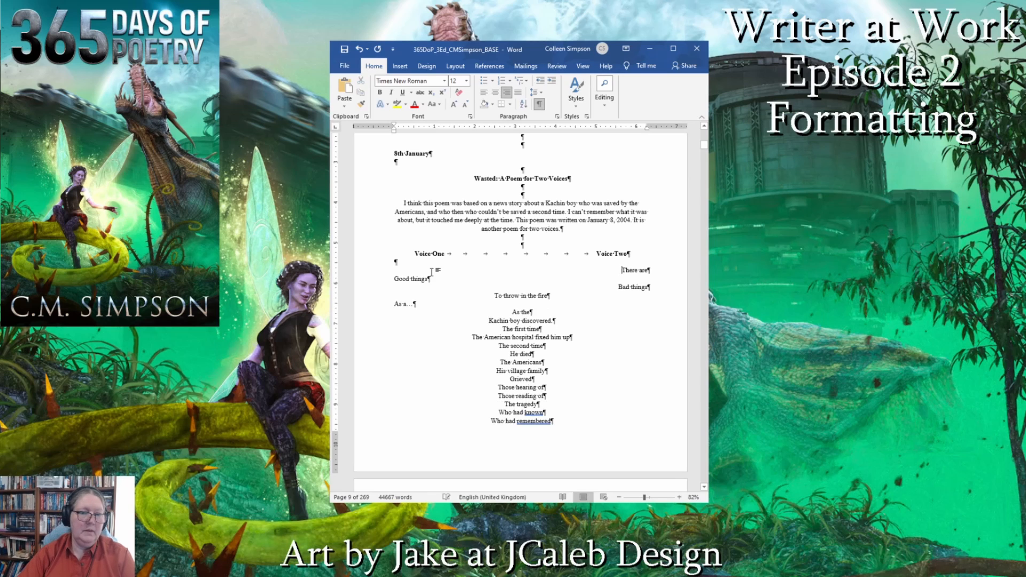
click(521, 252)
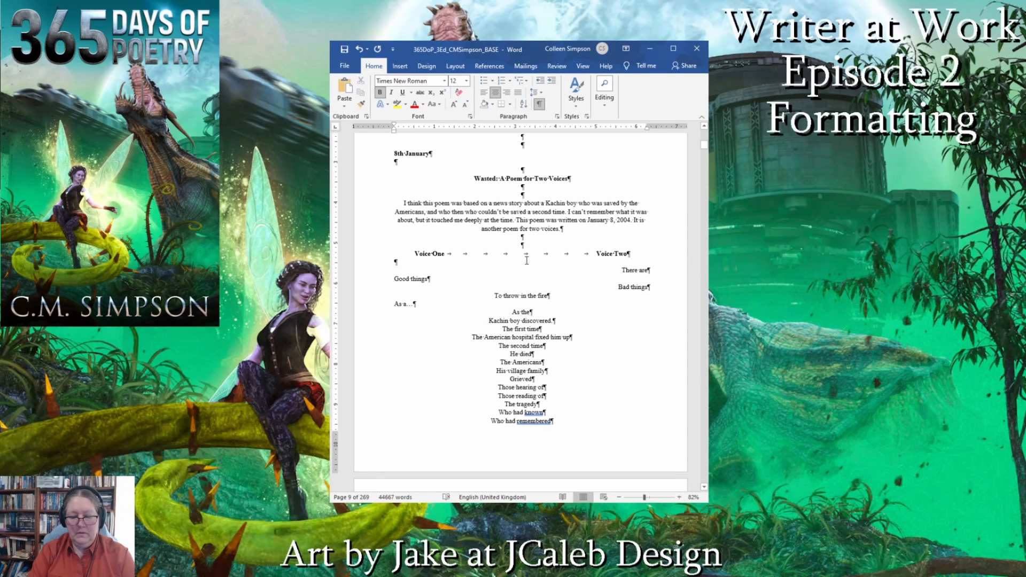
text(Together)
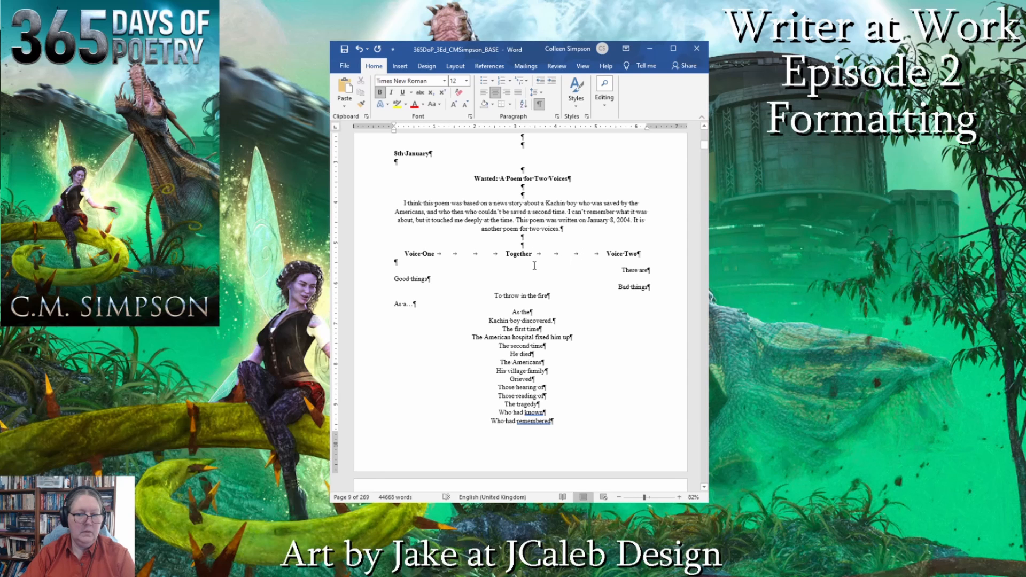
- Center the "There are" line of the poem
click(617, 263)
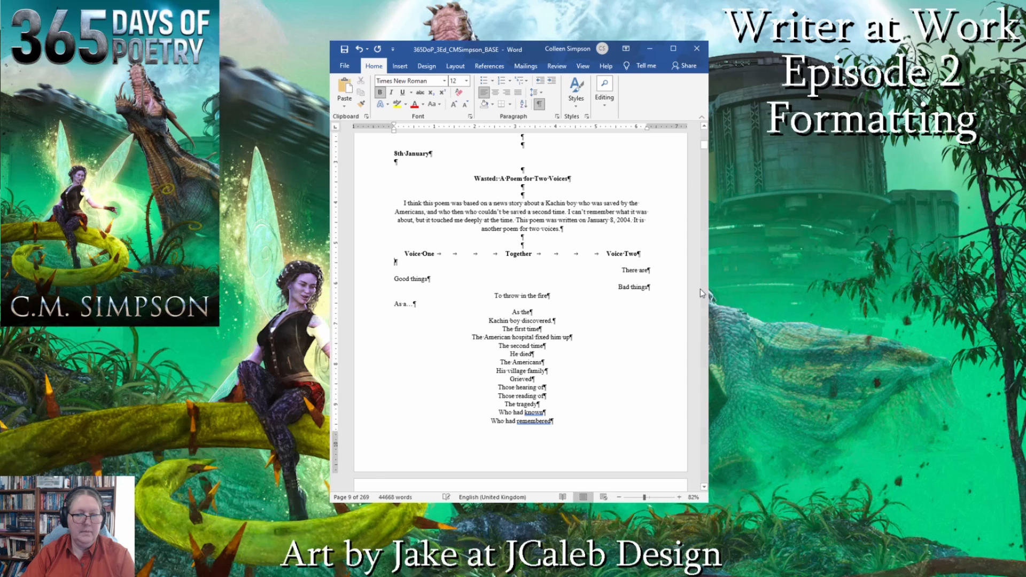
click(618, 269)
key(ctrl+e)
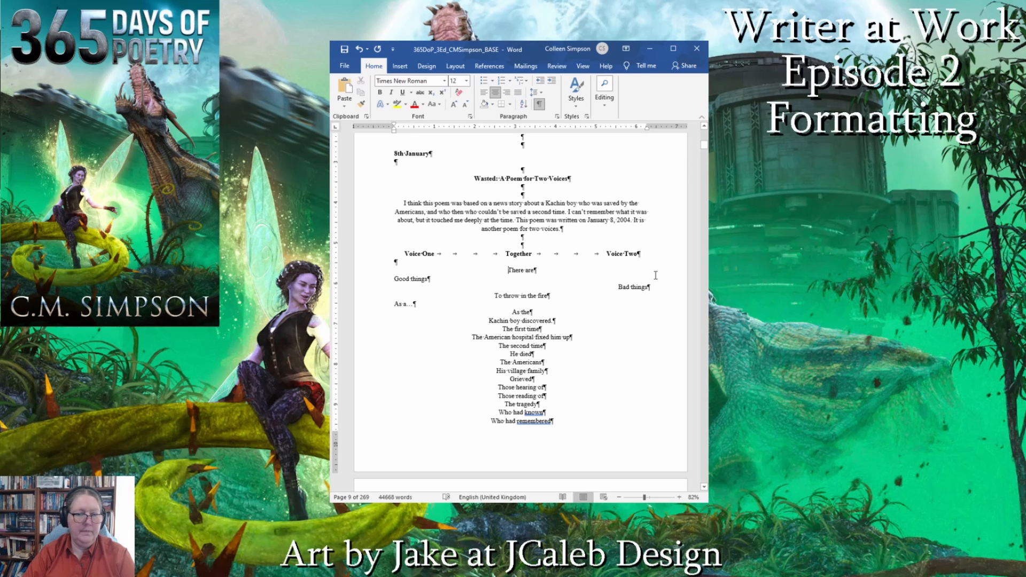
key(ctrl+l)
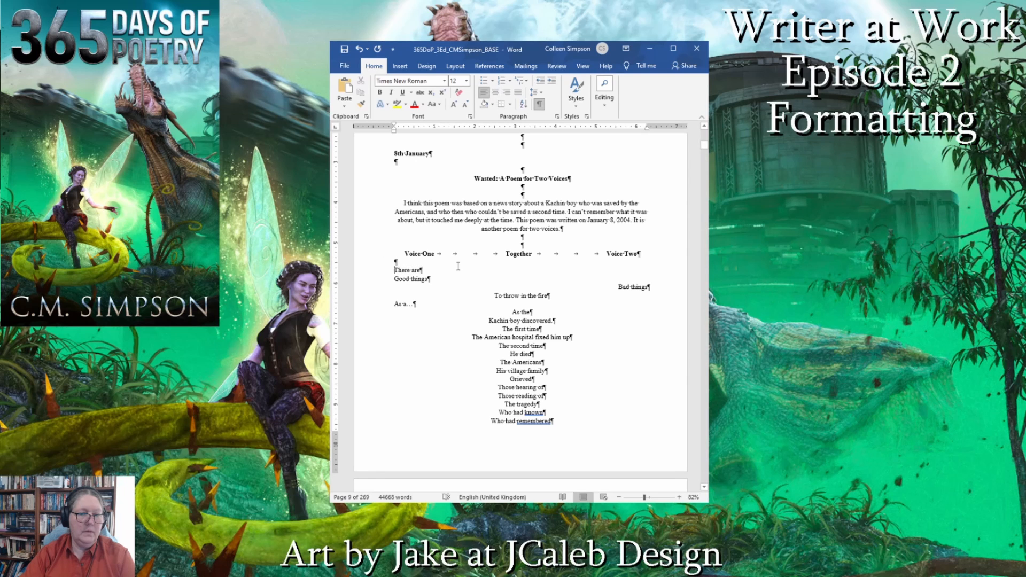
click(497, 92)
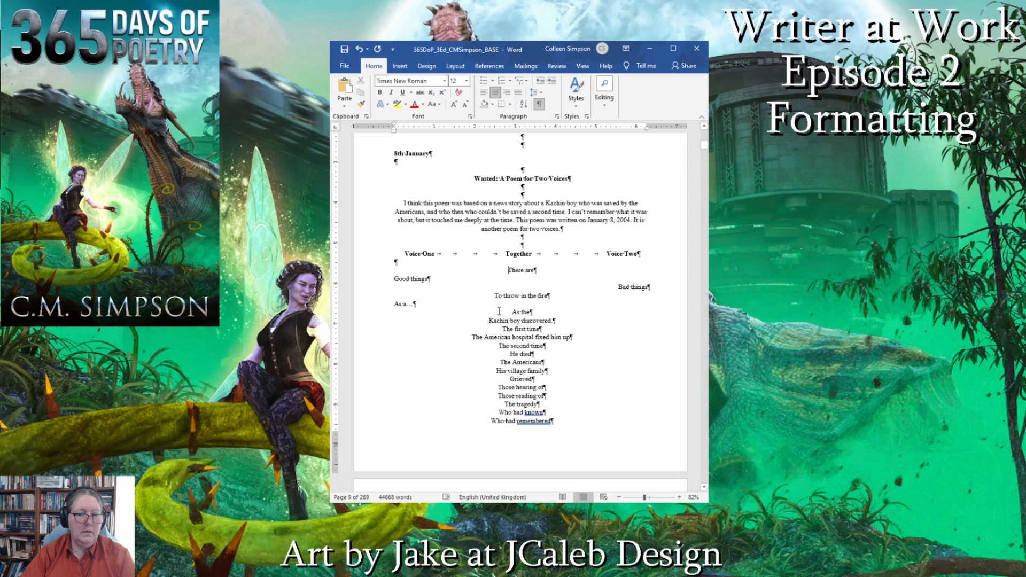
- Right-align the poem line "As the" and left-align "The first time"
click(506, 94)
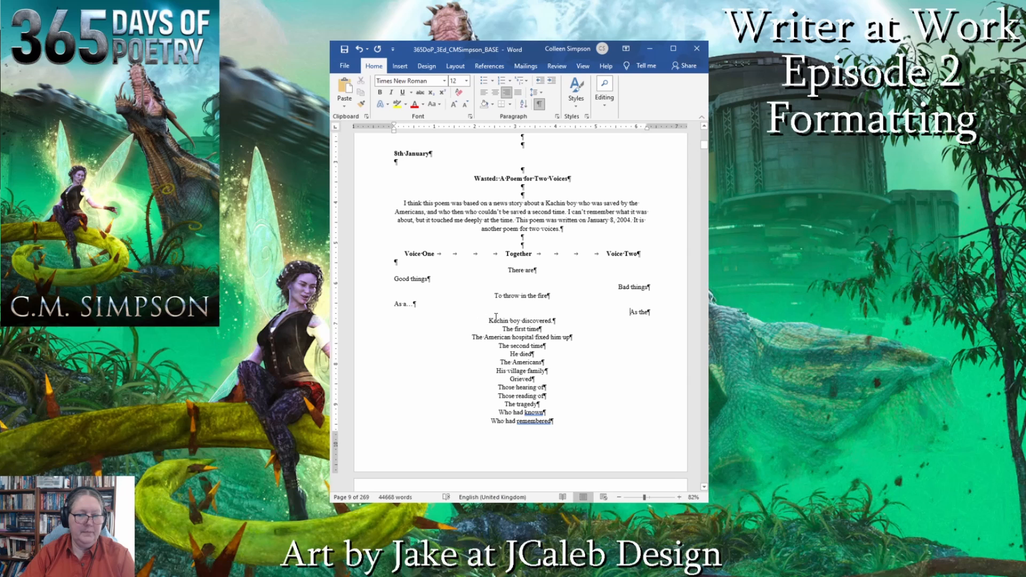
click(496, 320)
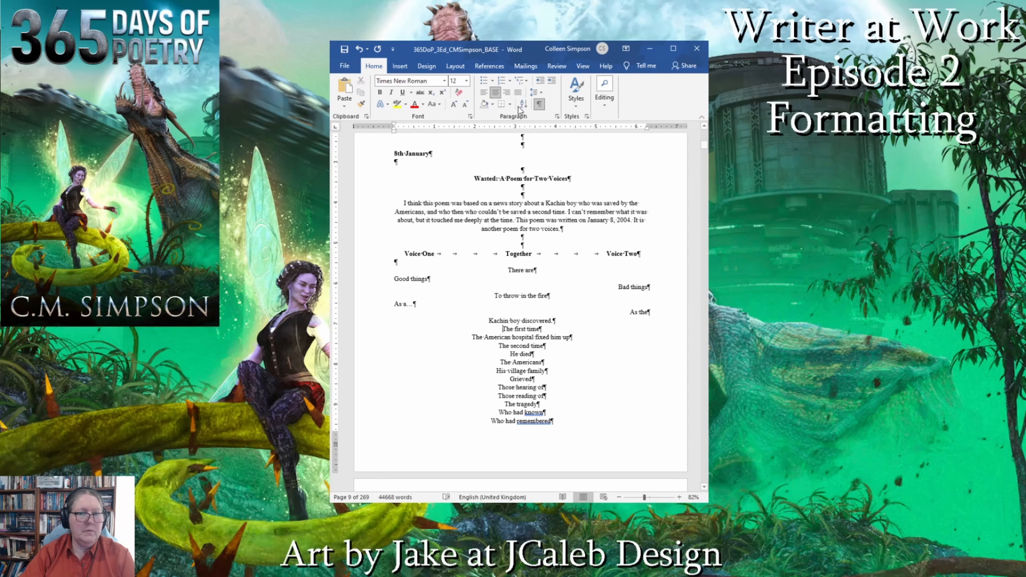
click(486, 94)
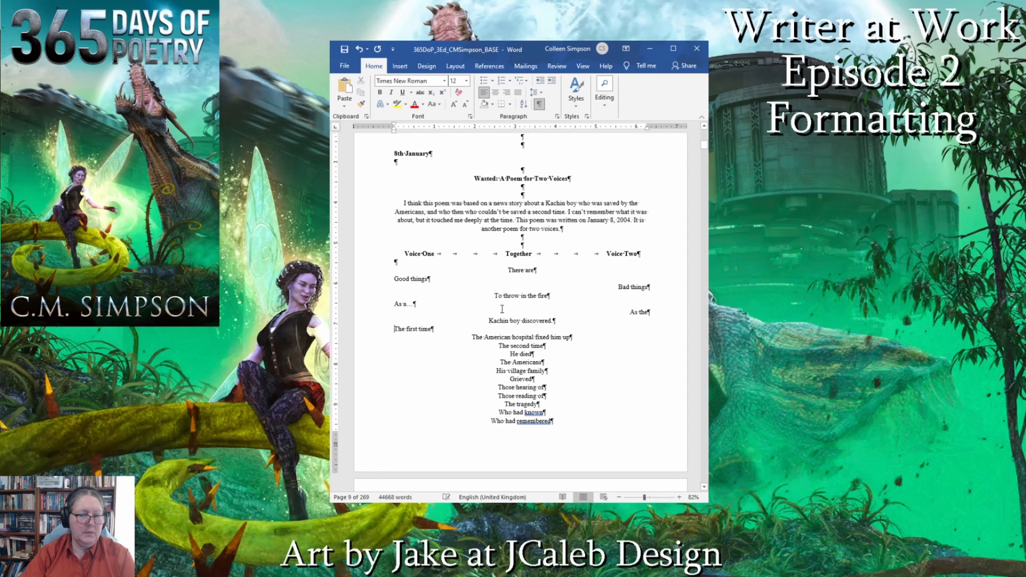
click(472, 336)
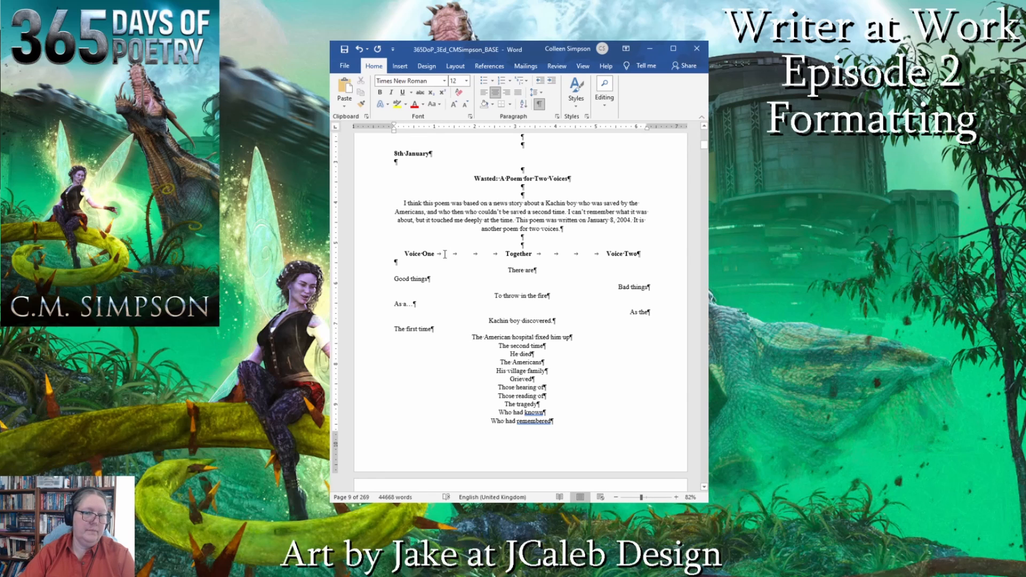
- Remove the tabs from the speaker label line and put "Voice One", "Together" and "Voice Two" each on its own line
click(506, 253)
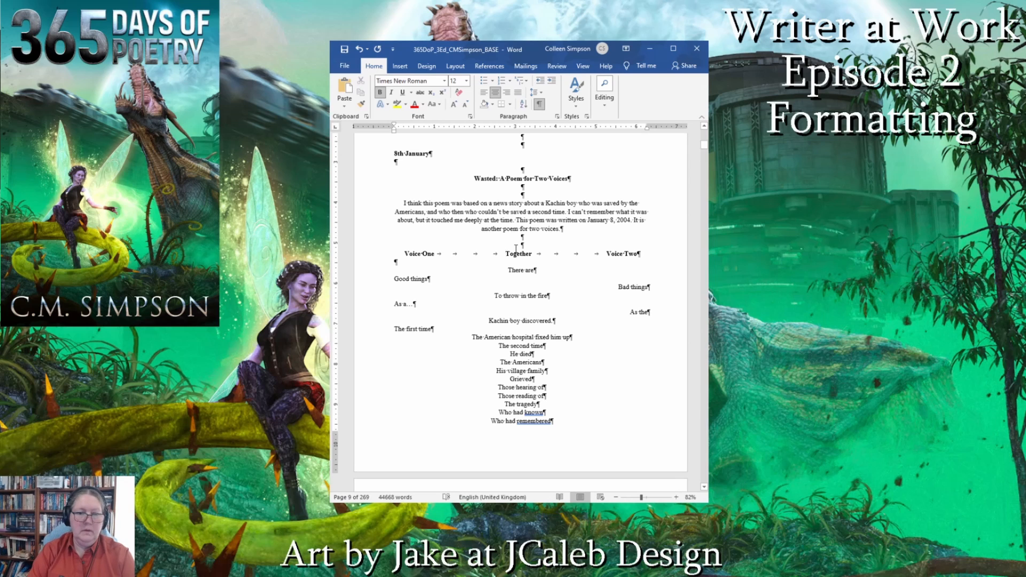
key(BackSpace)
key(BackSpace)
key(BackSpace)
key(BackSpace)
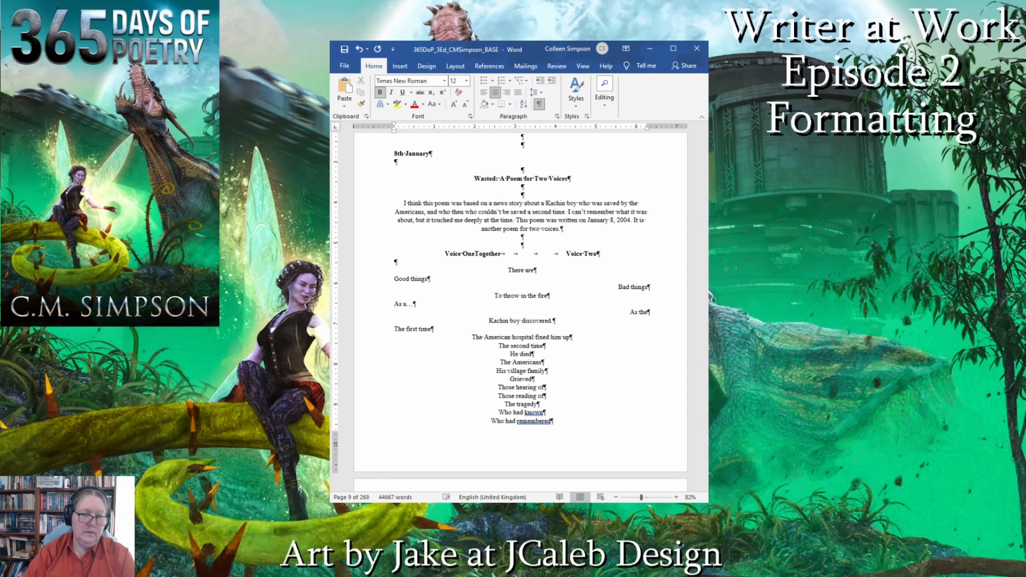
key(Return)
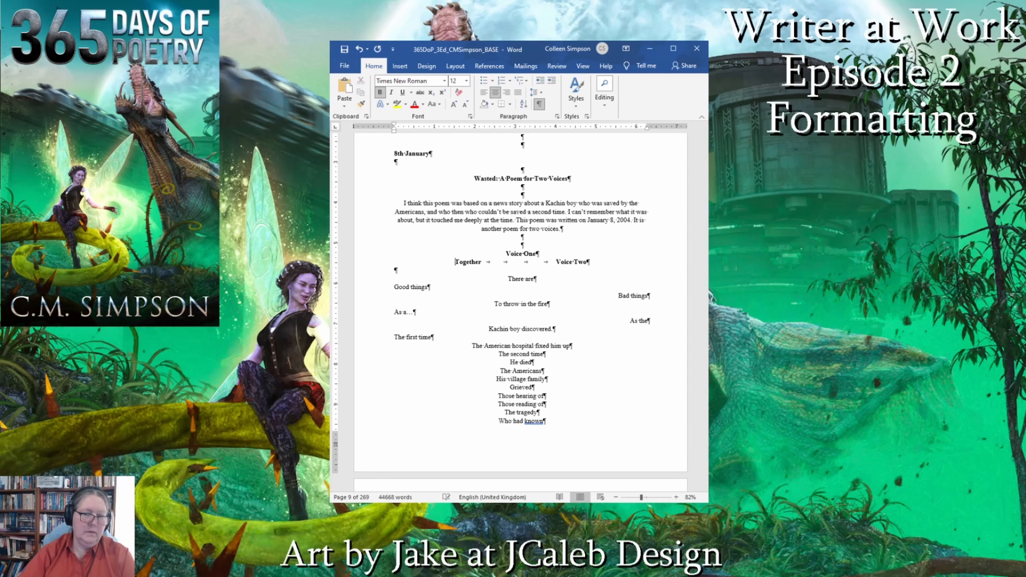
click(556, 261)
key(BackSpace)
key(BackSpace)
key(BackSpace)
key(BackSpace)
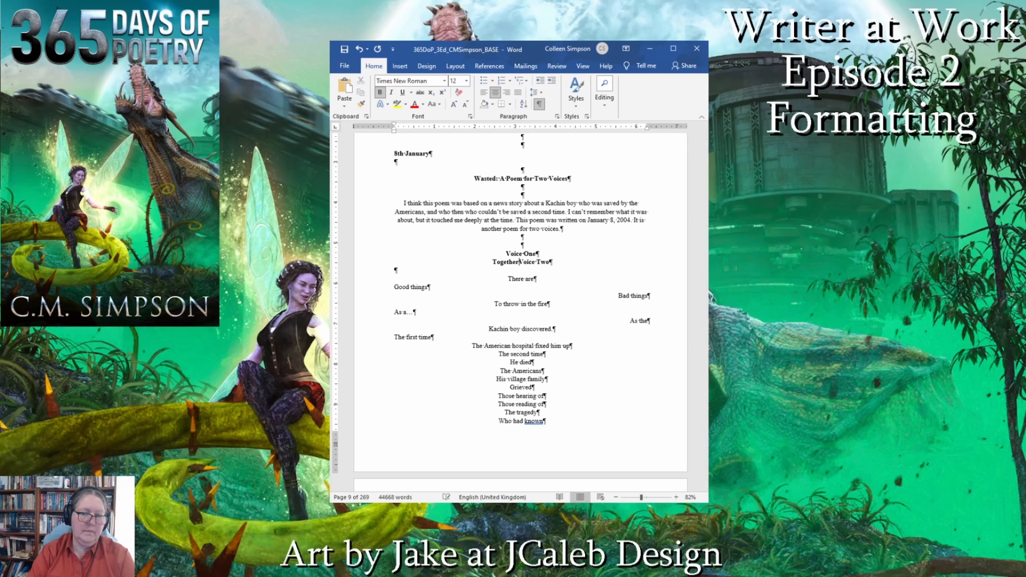
key(Return)
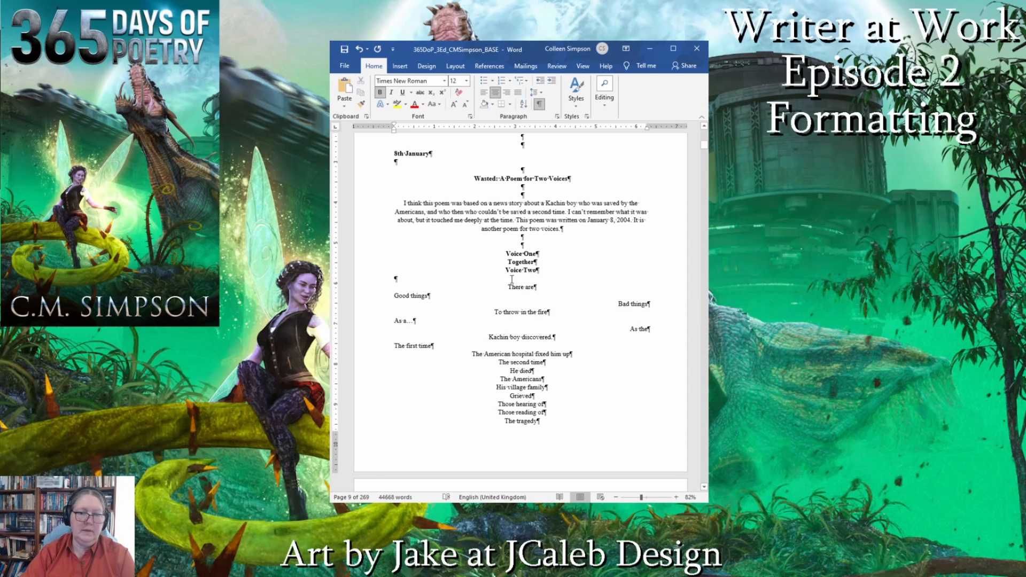
- Left-align the "Voice One" label and right-align the "Voice Two" label
click(499, 248)
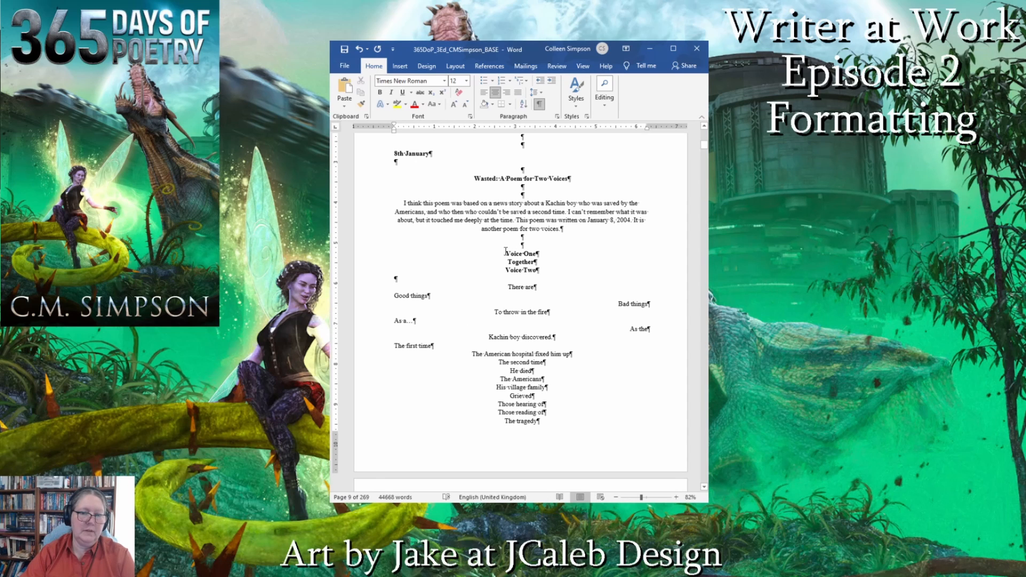
click(505, 251)
click(482, 92)
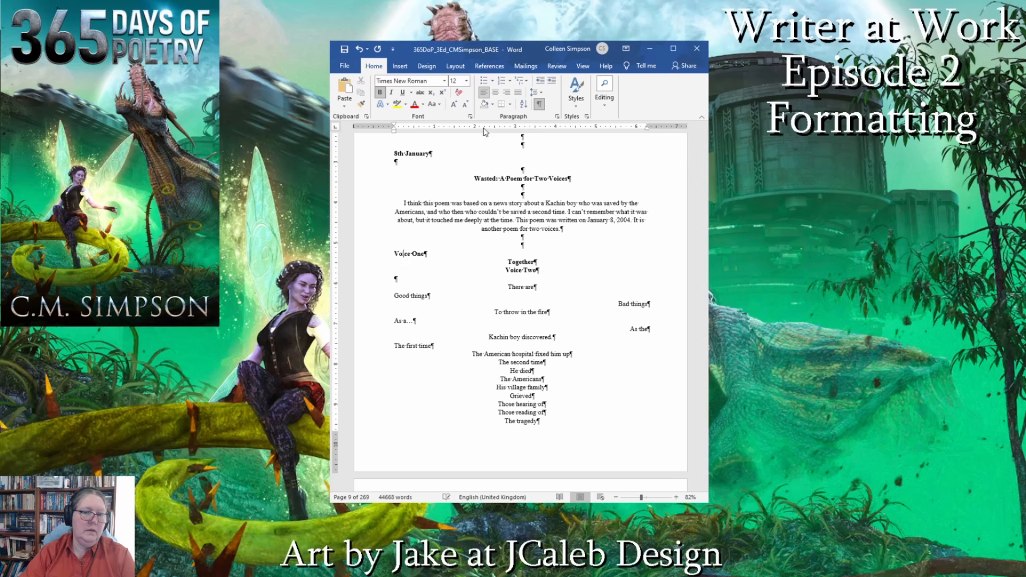
click(505, 270)
click(506, 92)
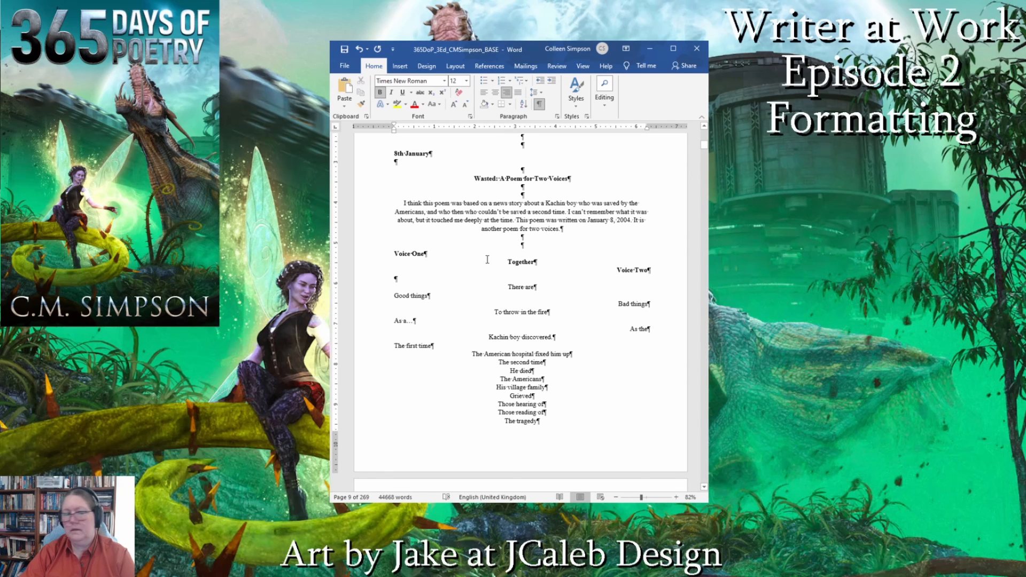
- Save the manuscript and right-align the poem line "The American hospital fixed him up"
key(ctrl+s)
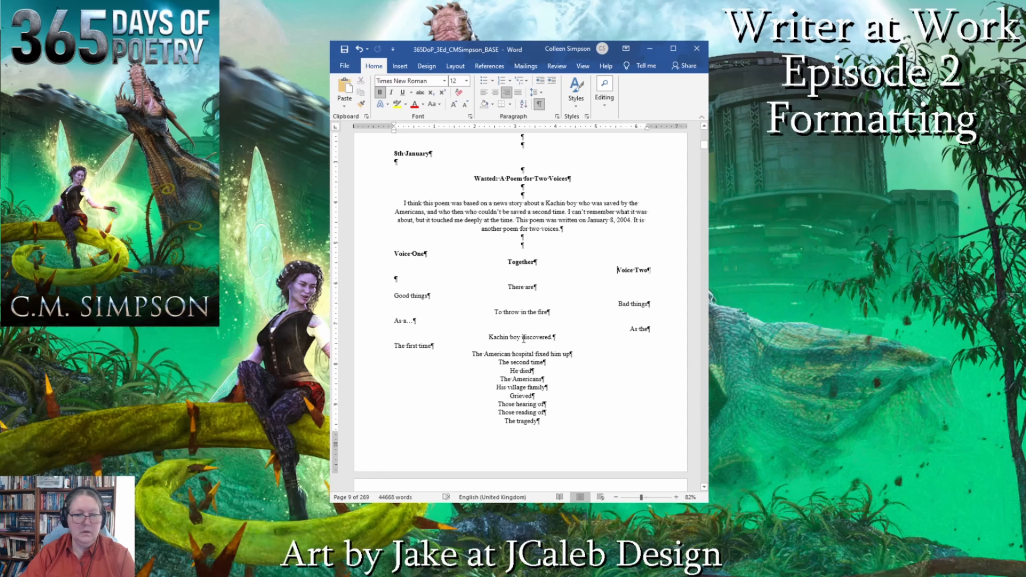
click(474, 353)
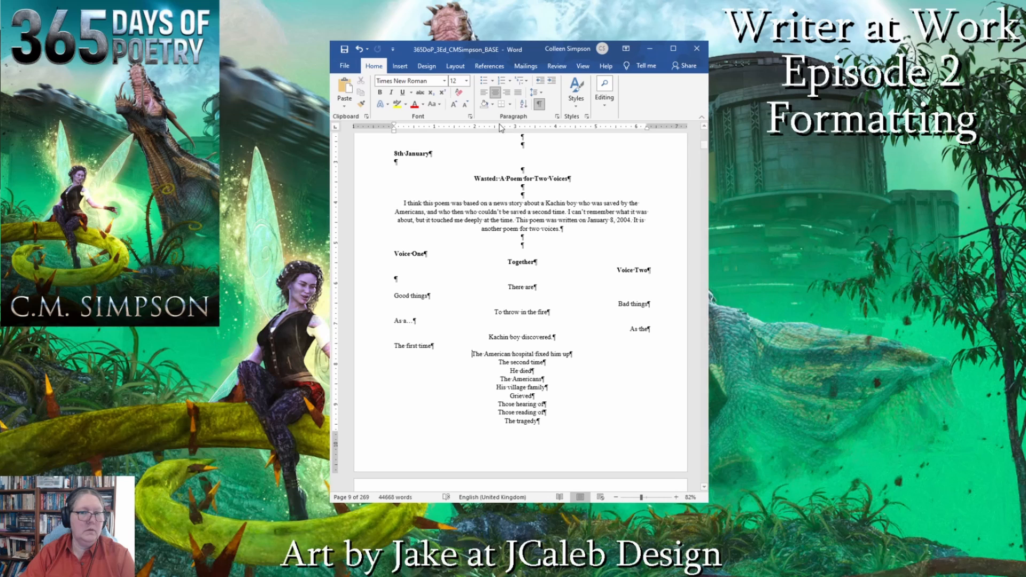
click(507, 94)
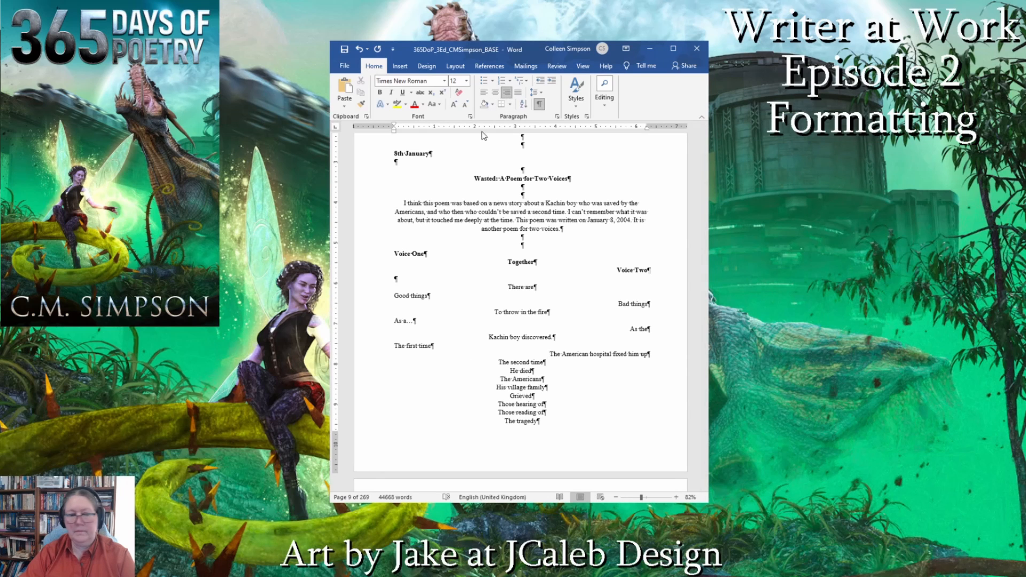
- Left-align the poem line "The second time" and right-align "He died"
click(495, 364)
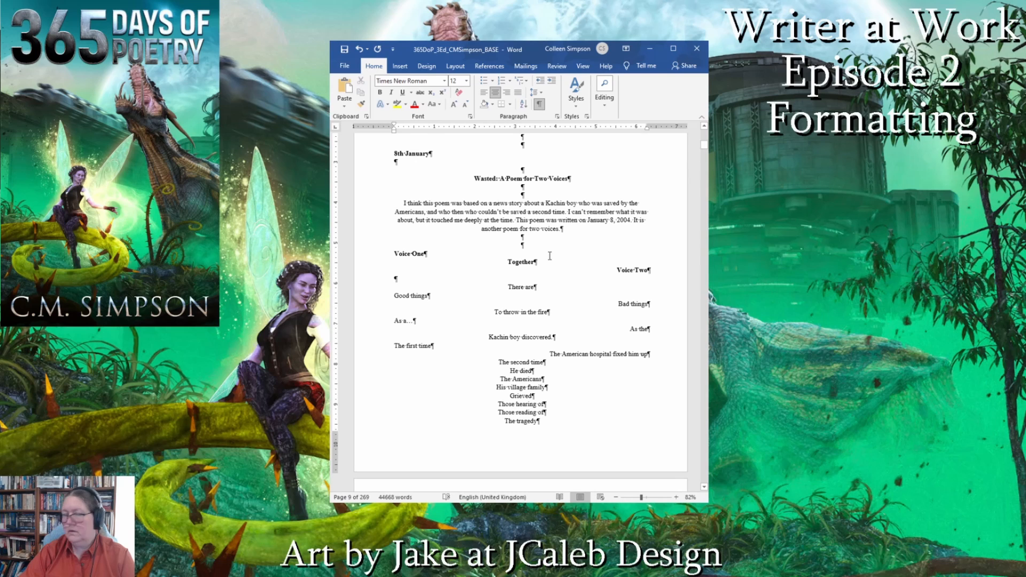
click(484, 92)
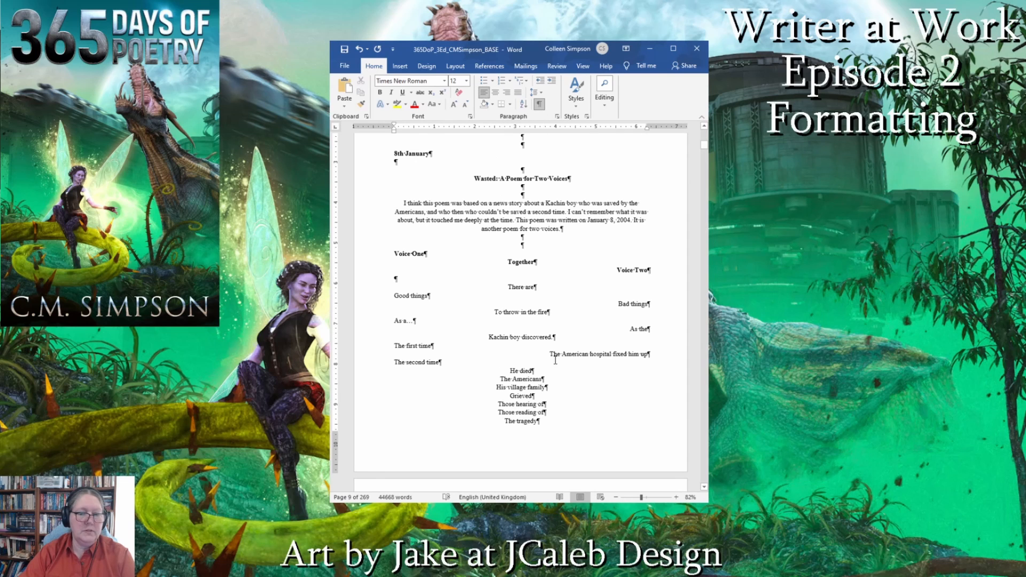
click(511, 365)
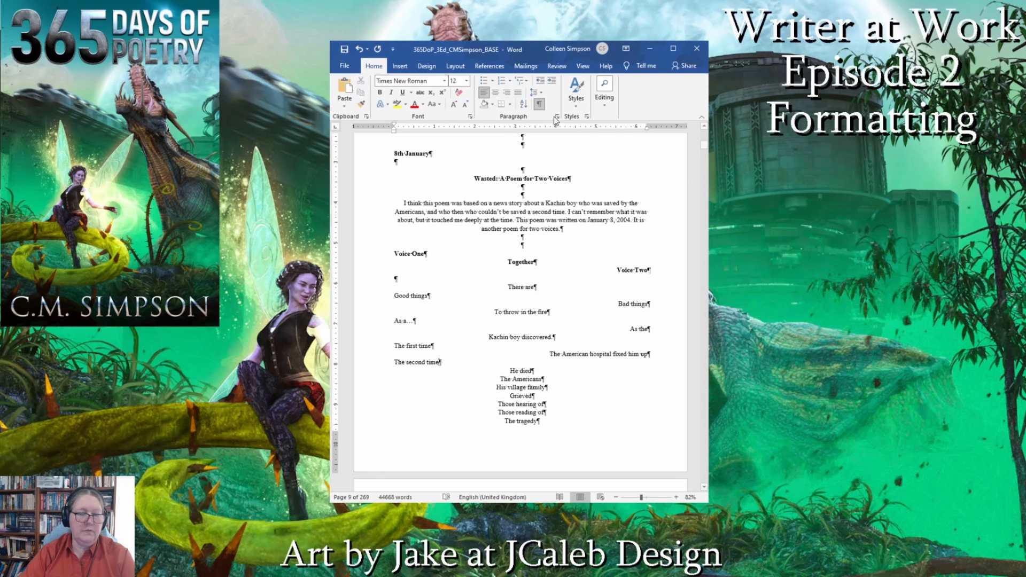
click(511, 370)
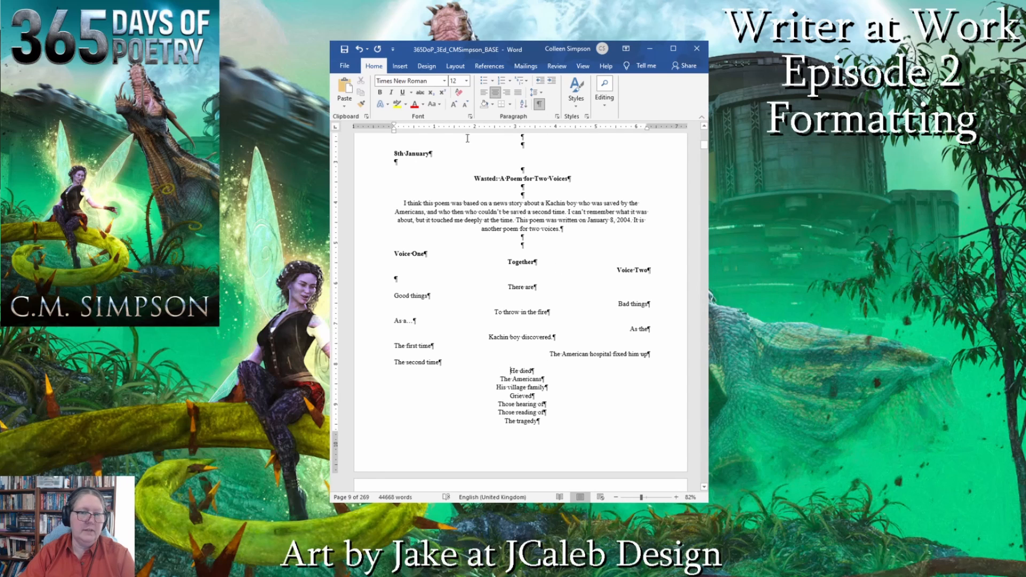
click(506, 93)
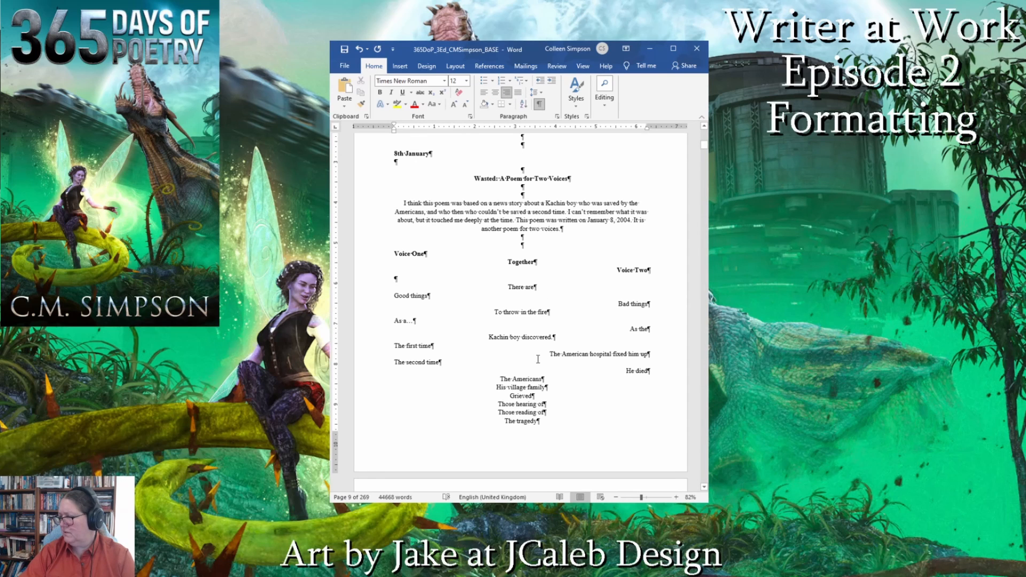
- Left-align the poem line "The Americans" and right-align "His village family"
click(498, 376)
click(483, 93)
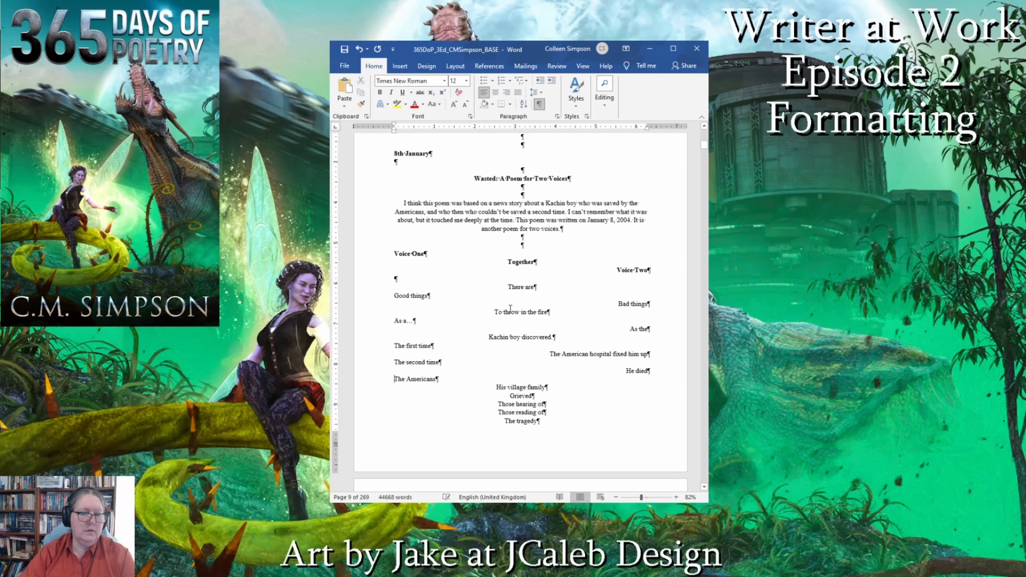
click(495, 387)
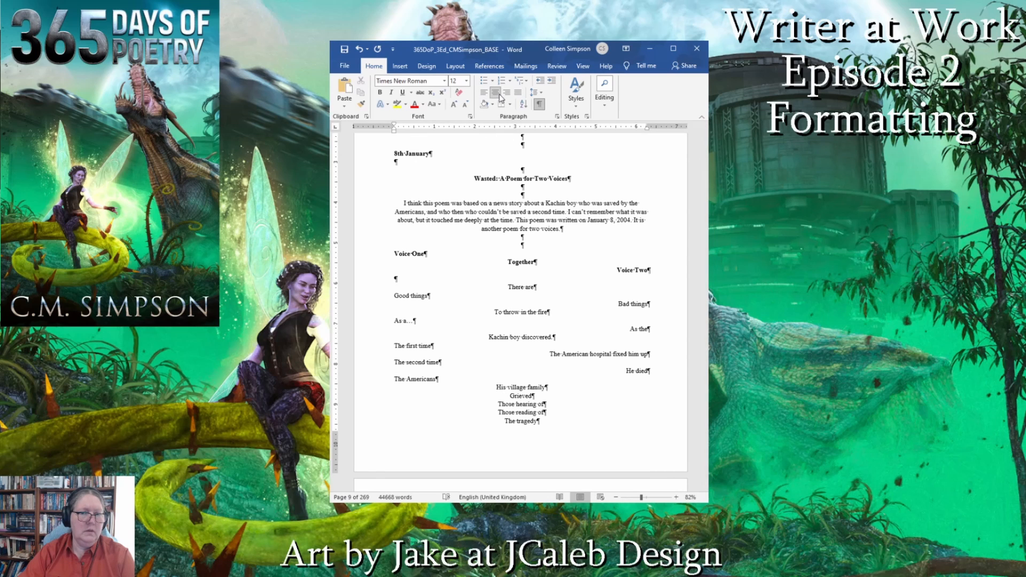
click(507, 92)
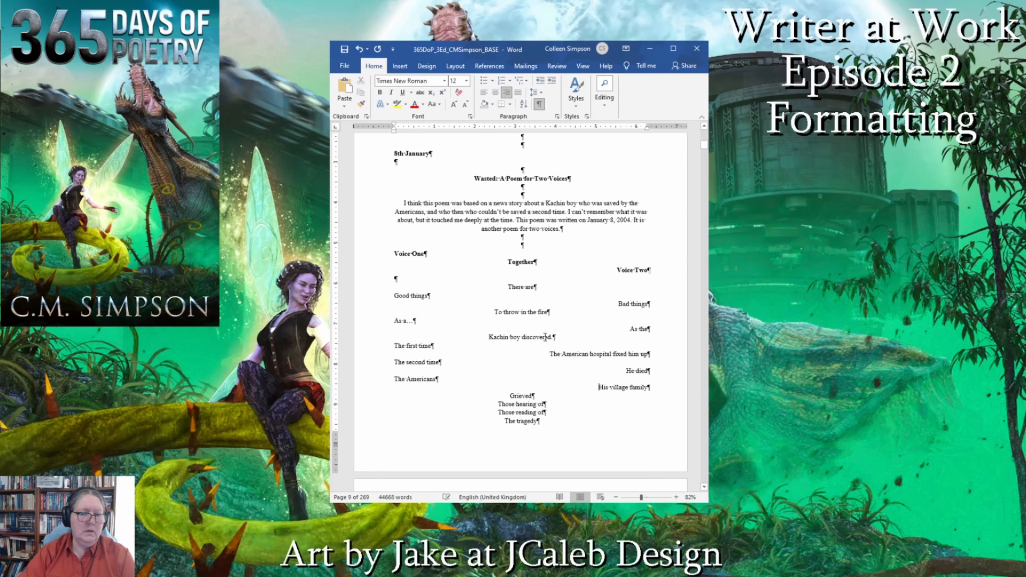
- Left-align the poem line "Those hearing of" and right-align "Those reading of"
click(494, 404)
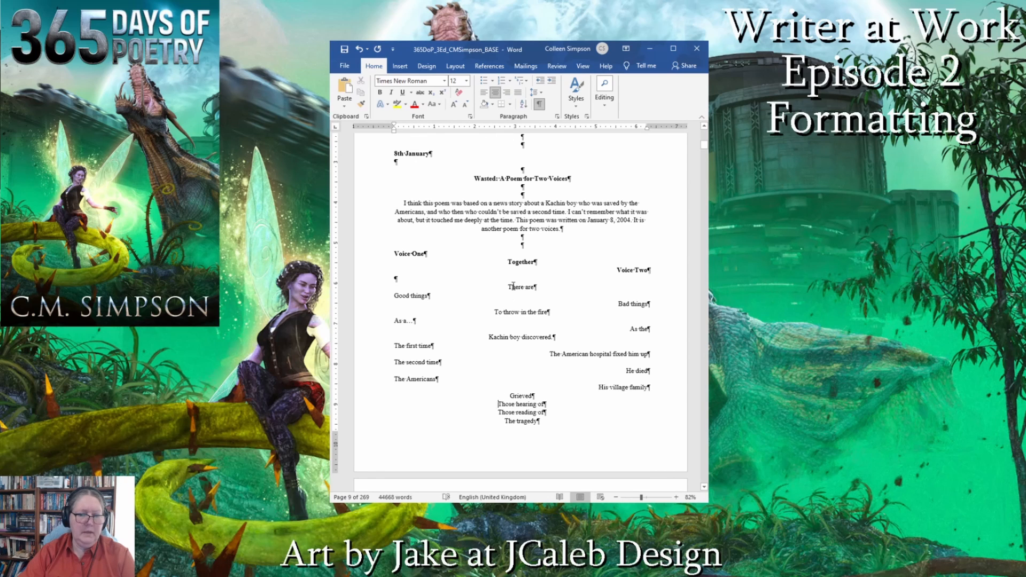
click(486, 92)
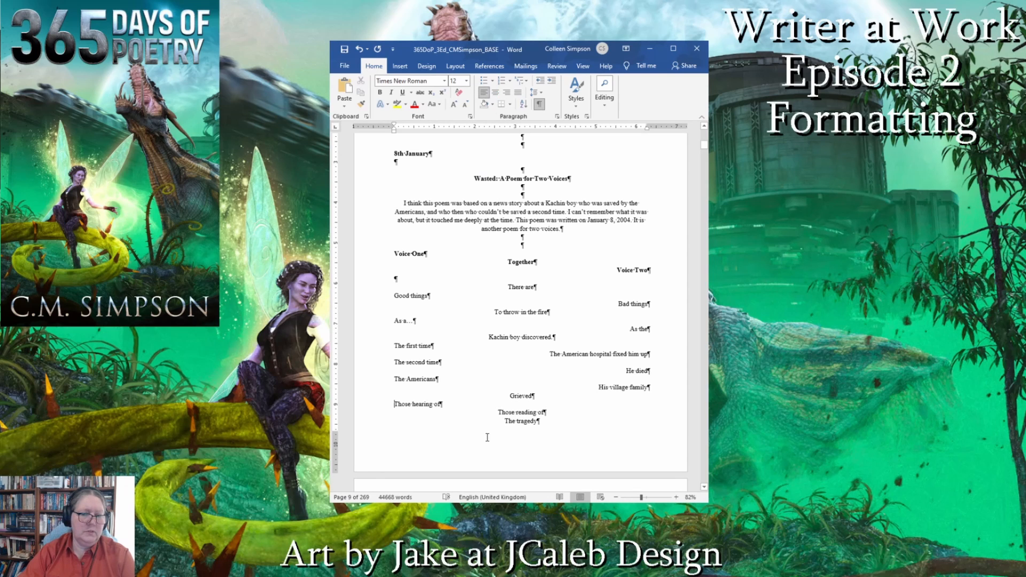
click(500, 412)
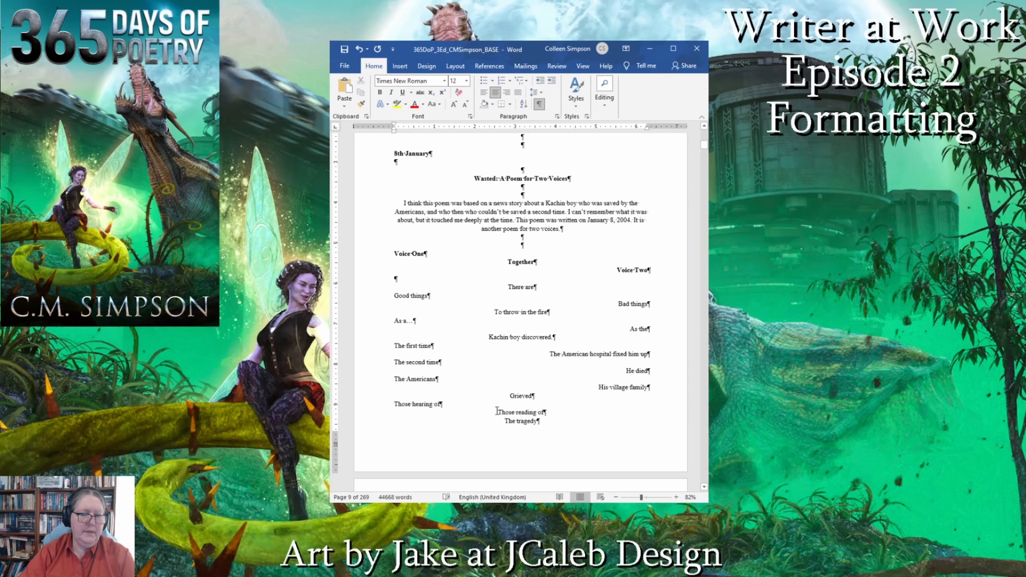
click(507, 92)
- Left-align the line "Who had known" and right-align "Who had remembered" where the poem continues on the next page
scroll(570, 294, down, 5)
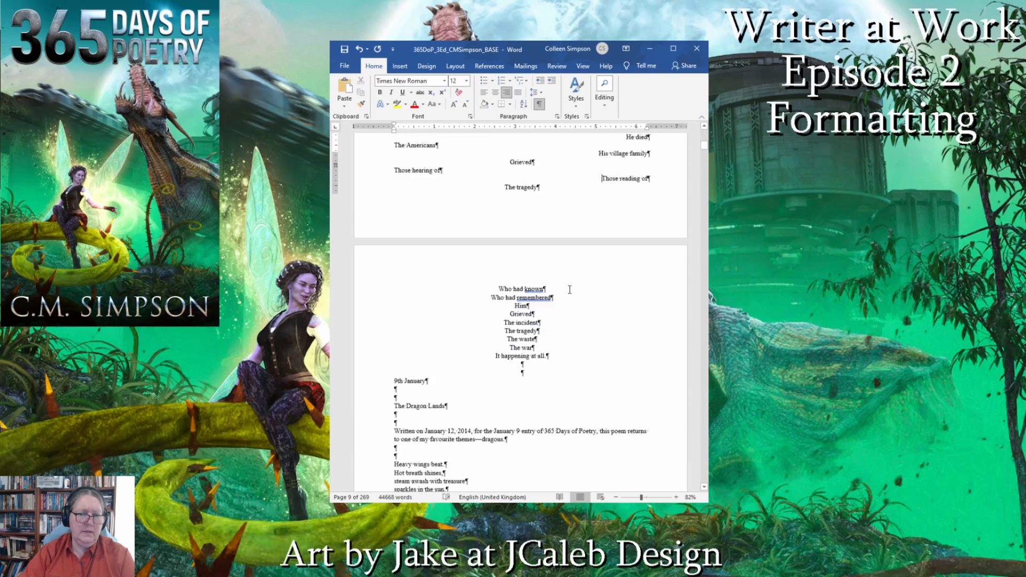
scroll(569, 289, down, 2)
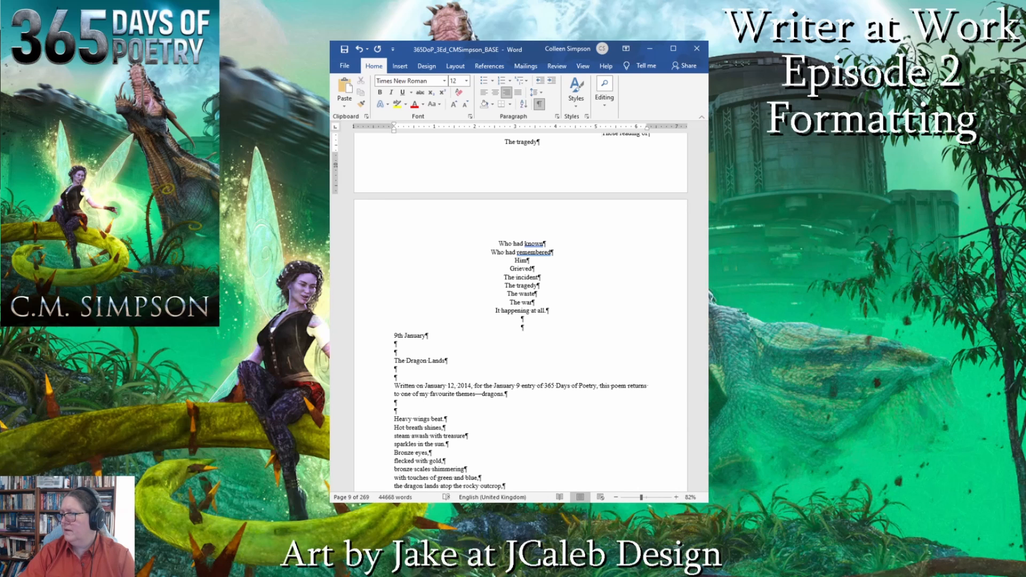
click(499, 241)
key(ctrl+l)
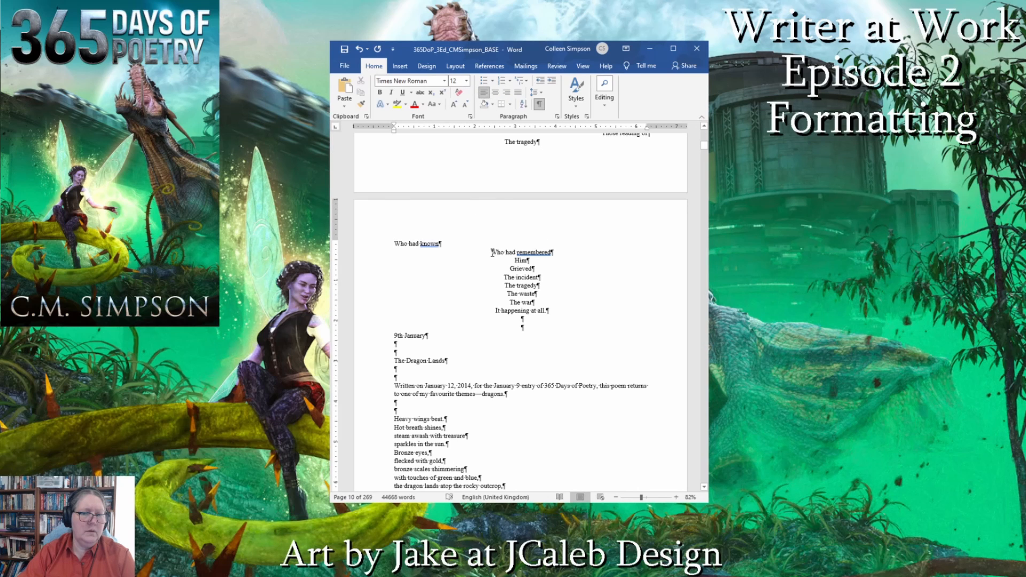
click(492, 252)
key(ctrl+l)
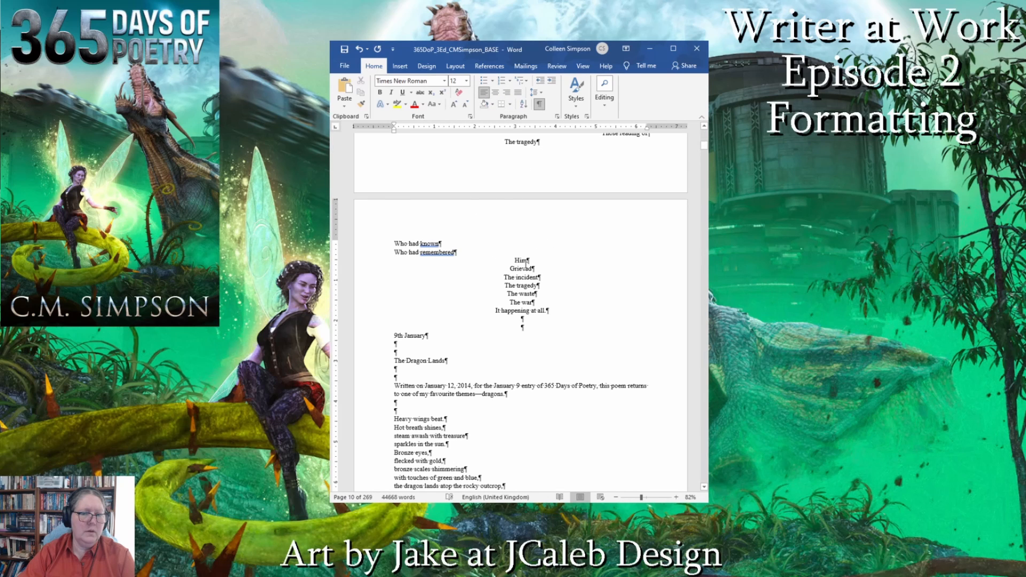
key(ctrl+r)
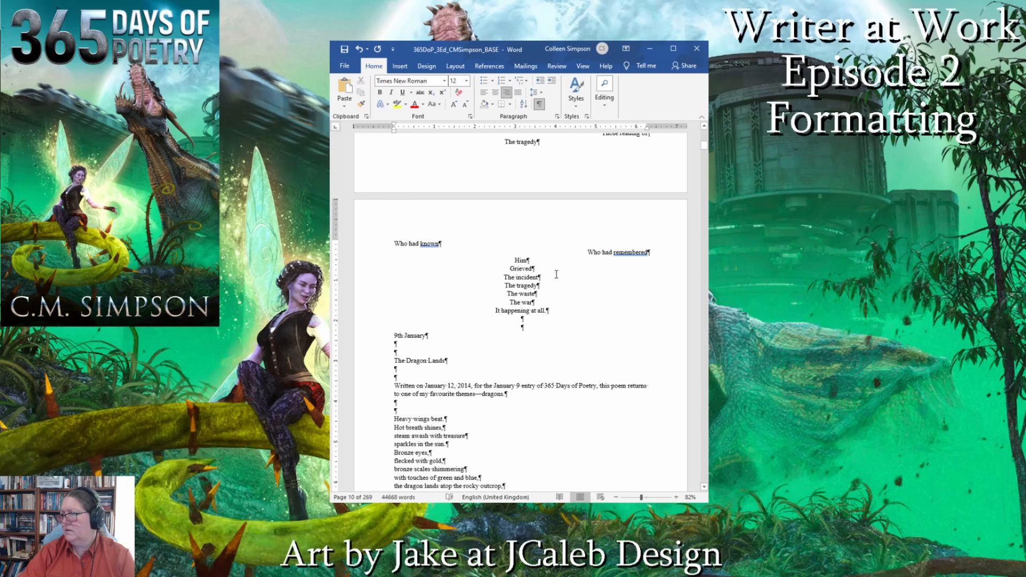
- Left-align the poem line "The incident" and right-align "The tragedy" directly below it
click(503, 277)
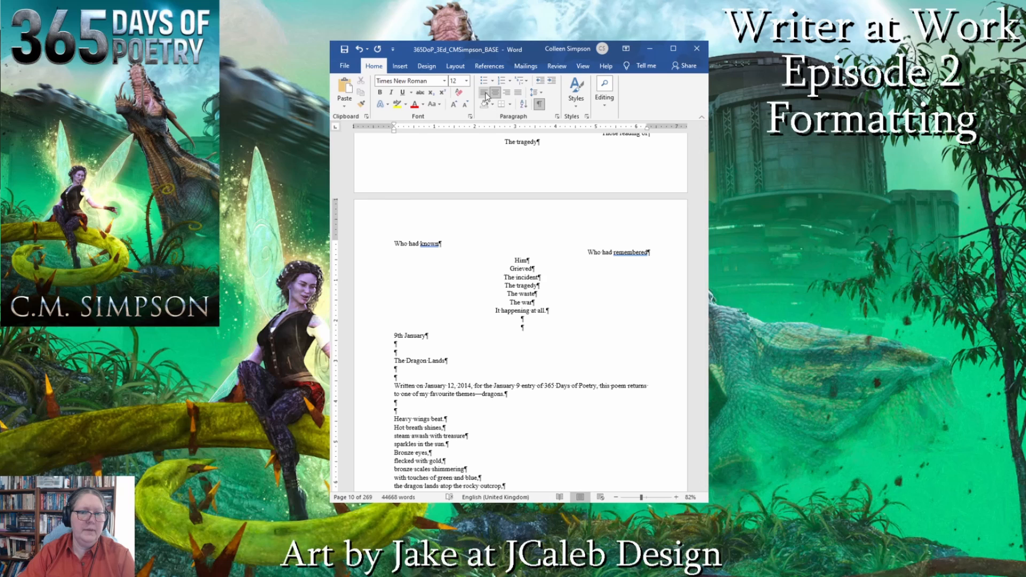
key(ctrl+l)
click(509, 261)
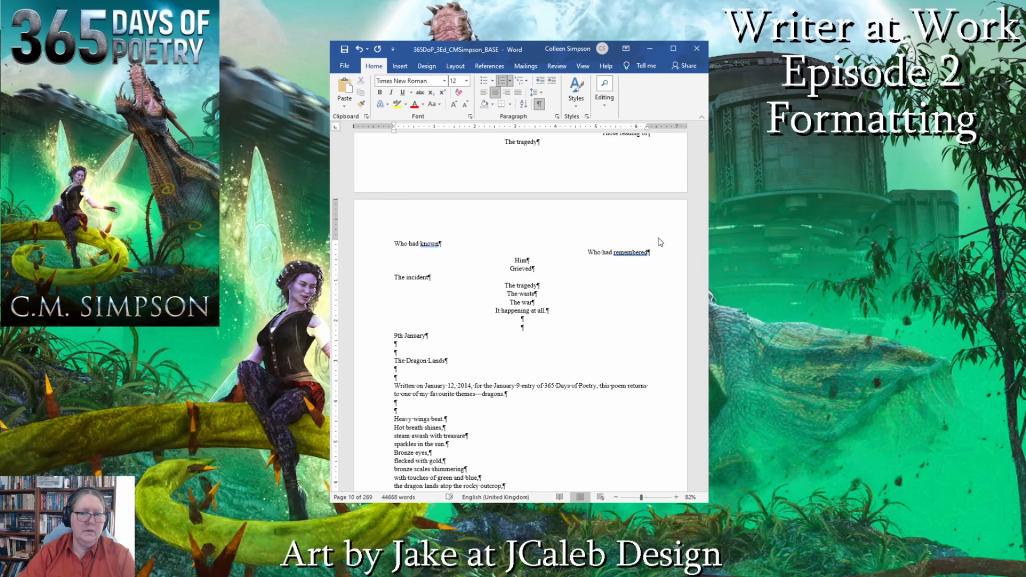
click(507, 93)
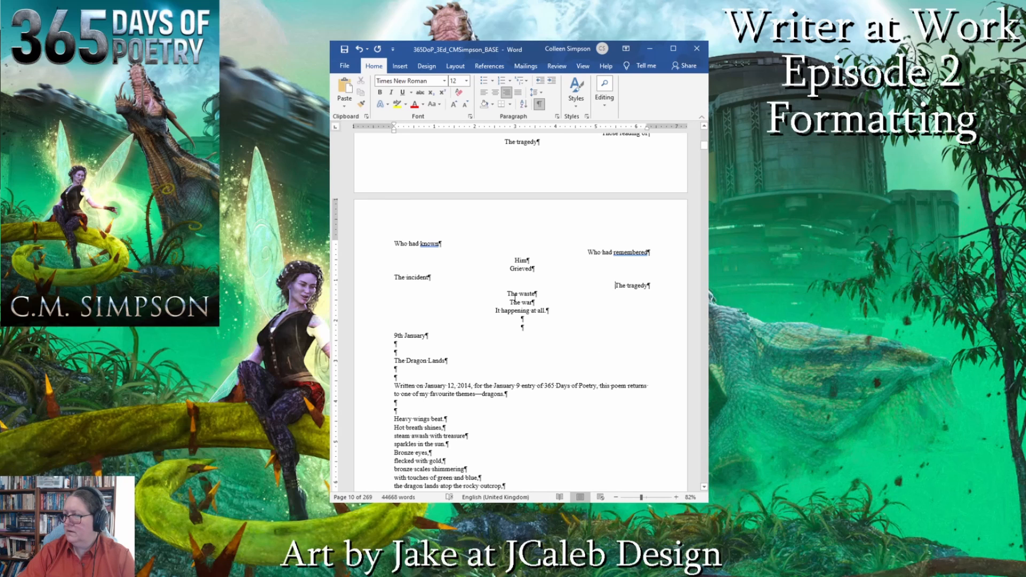
- Left-align the poem line "The waste" and right-align "The war"
click(507, 292)
key(ctrl+l)
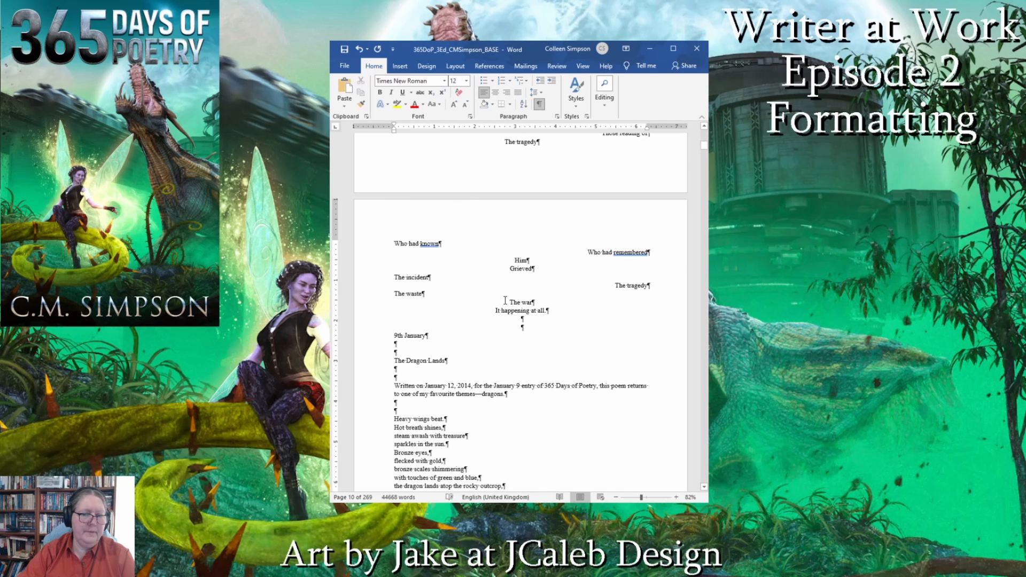
click(505, 300)
key(ctrl+r)
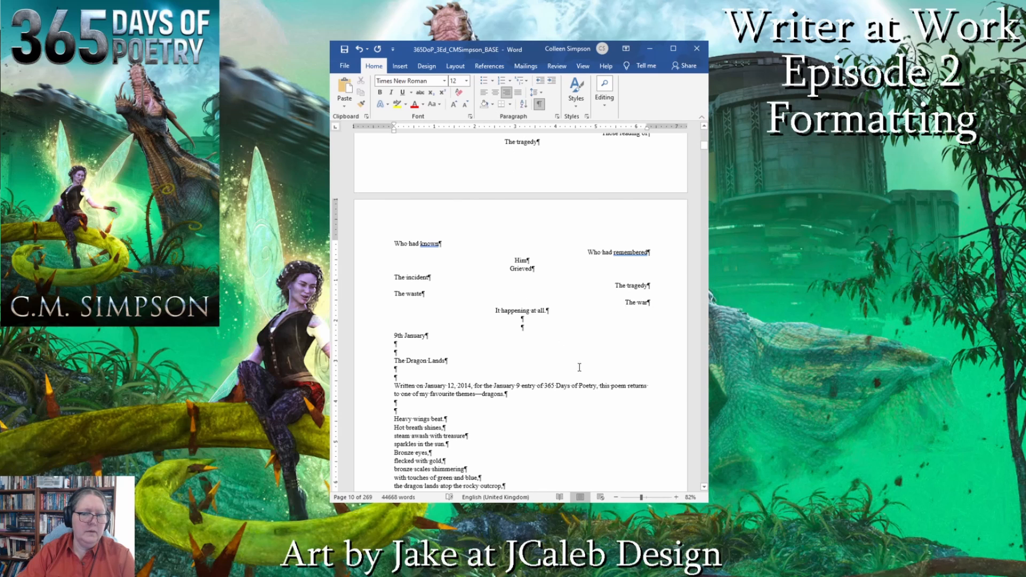
- Italicize the introductory note under the title "Wasted: A Poem for Two Voices"
scroll(580, 367, up, 8)
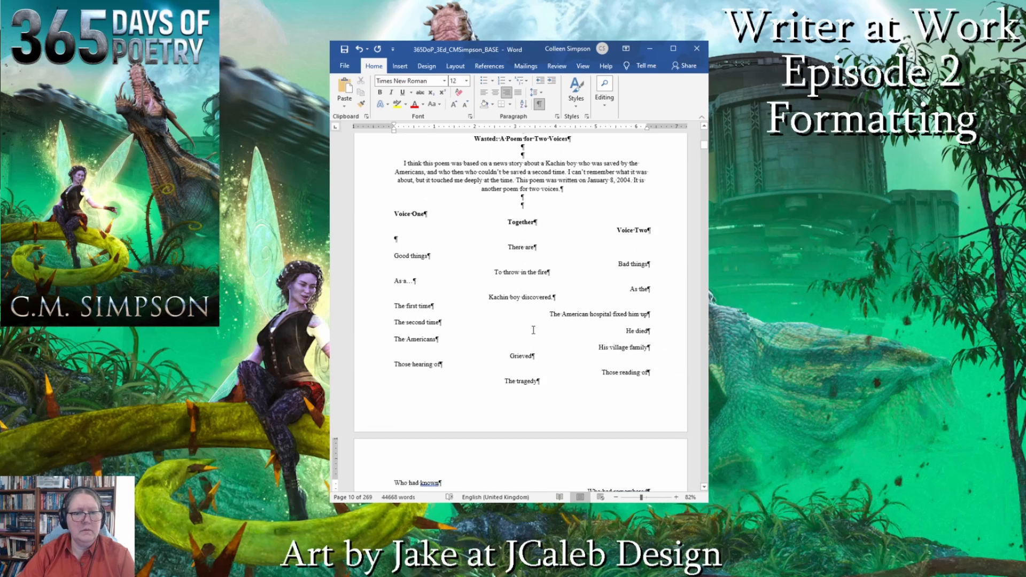
scroll(534, 330, up, 5)
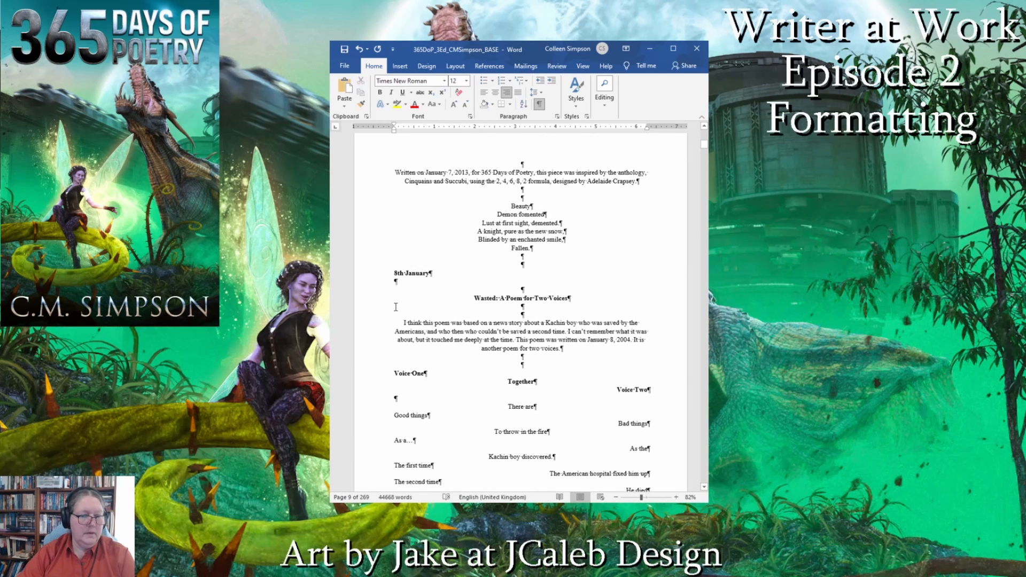
drag(398, 329, 562, 342)
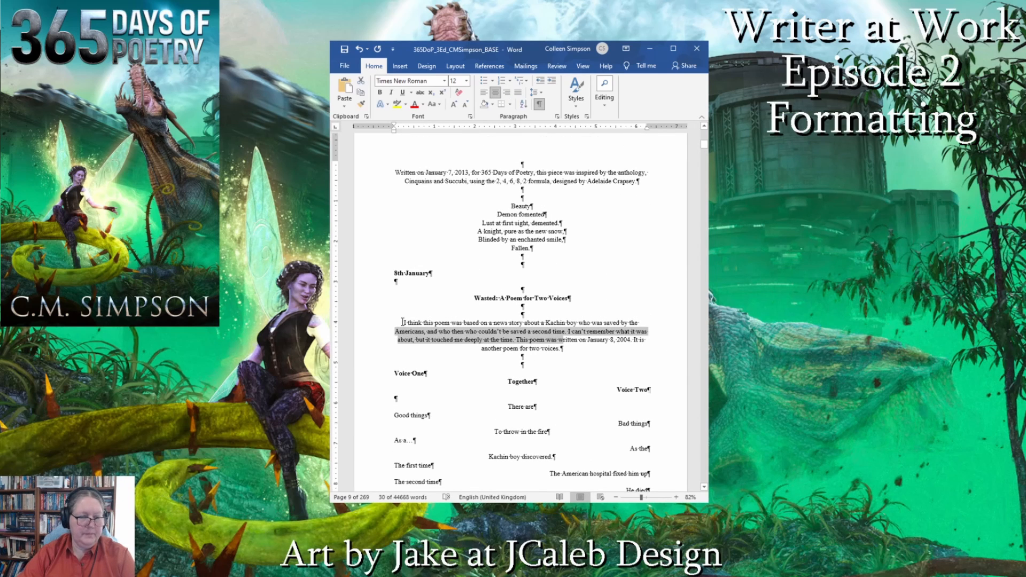
drag(403, 323, 586, 355)
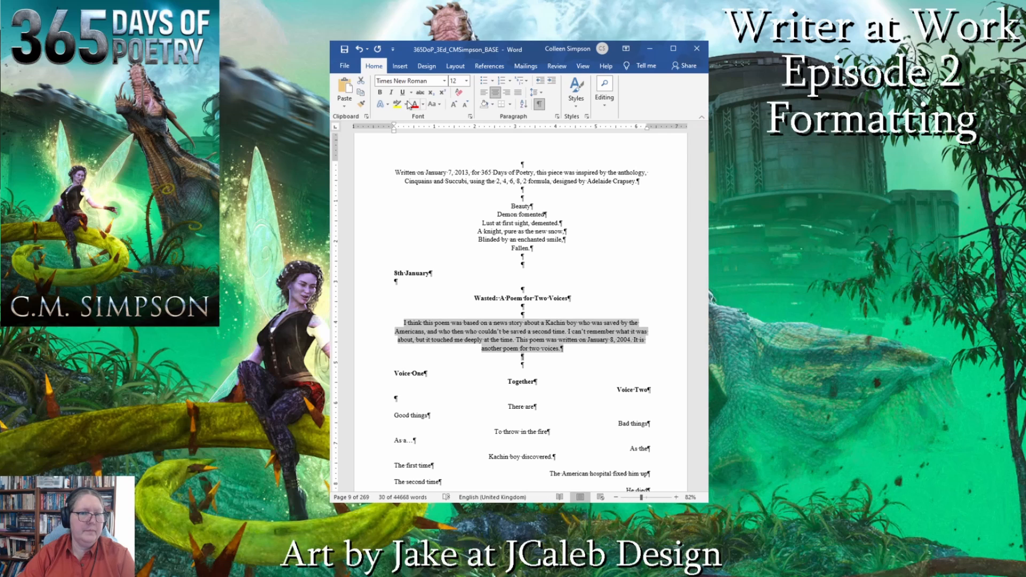
click(391, 91)
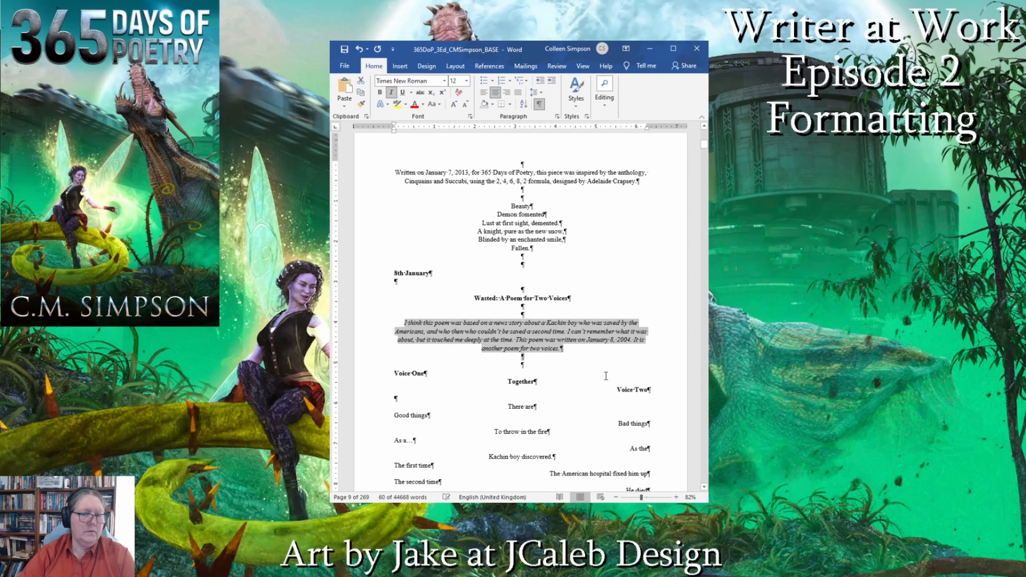
click(606, 351)
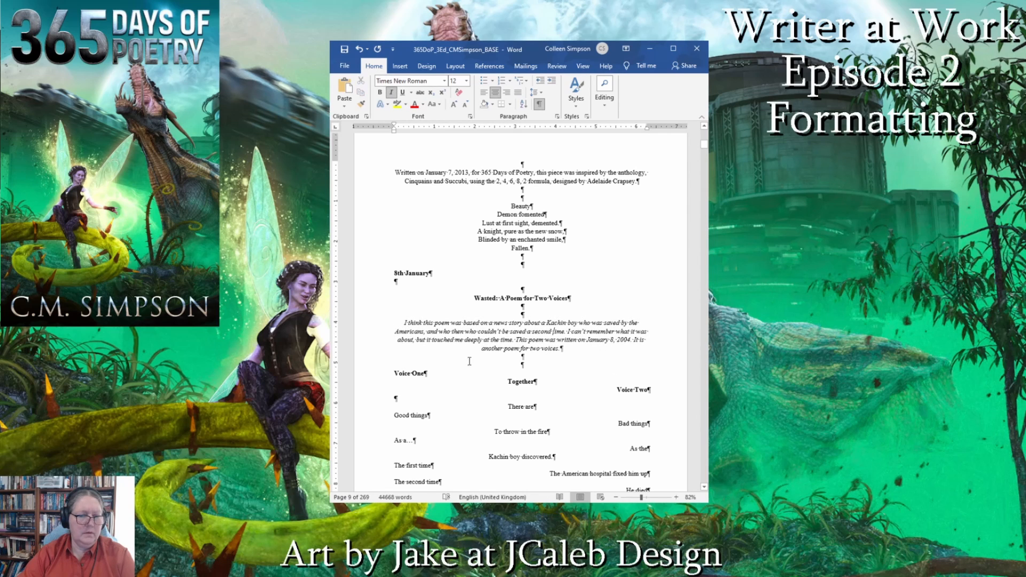
- Italicize the introductory note of the 7th January poem "Purity Falls"
scroll(558, 357, up, 2)
scroll(523, 333, up, 1)
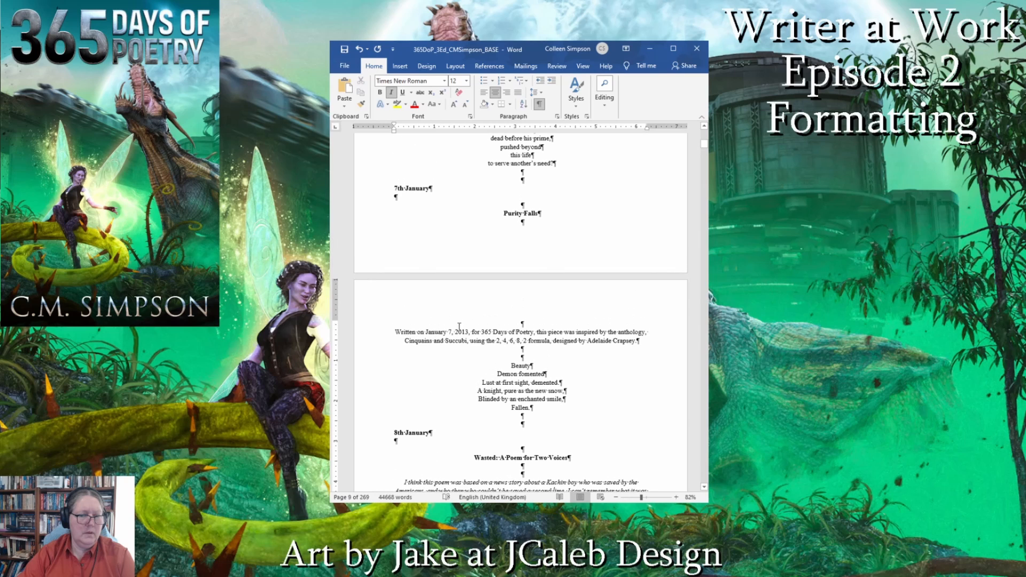
drag(391, 332, 633, 346)
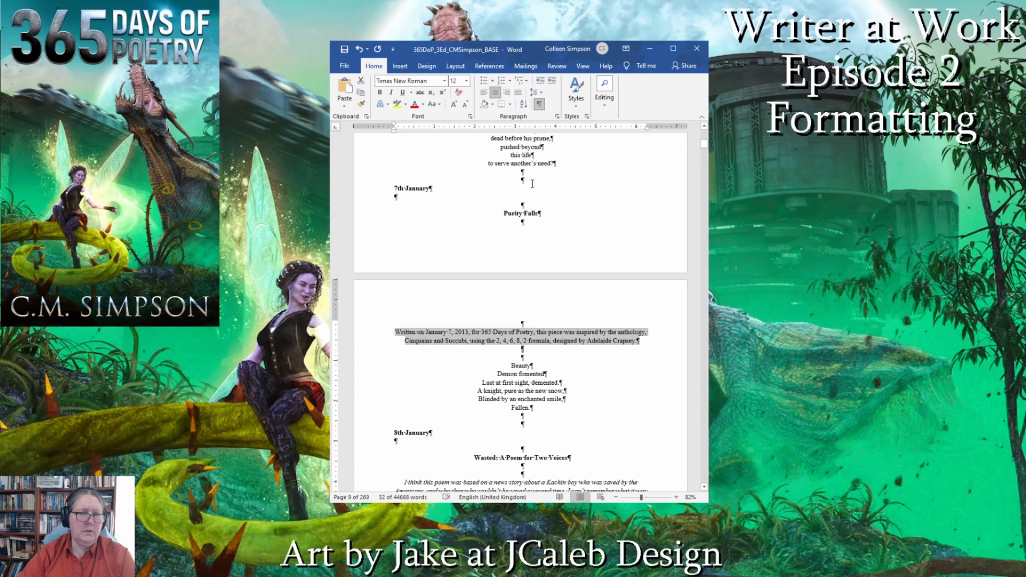
click(391, 92)
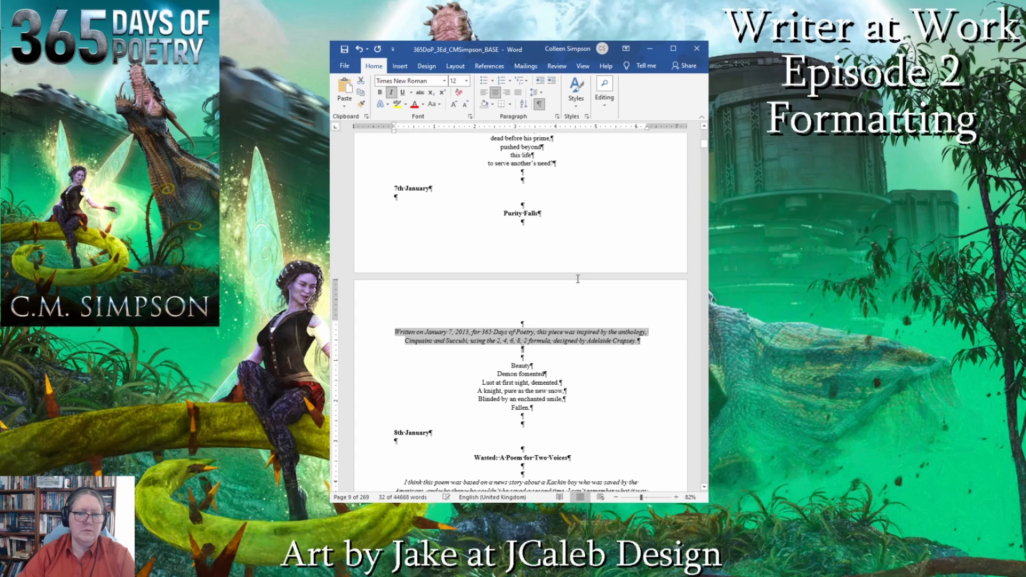
- Make the book title "365 Days of Poetry" bold within the "Purity Falls" introductory note
click(502, 333)
drag(480, 333, 535, 331)
click(378, 91)
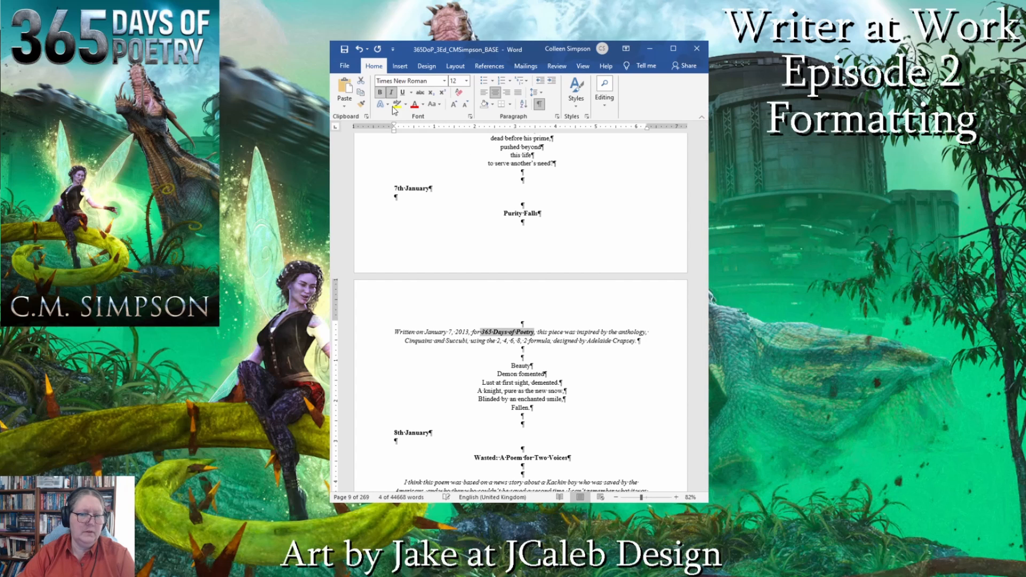
scroll(587, 362, up, 1)
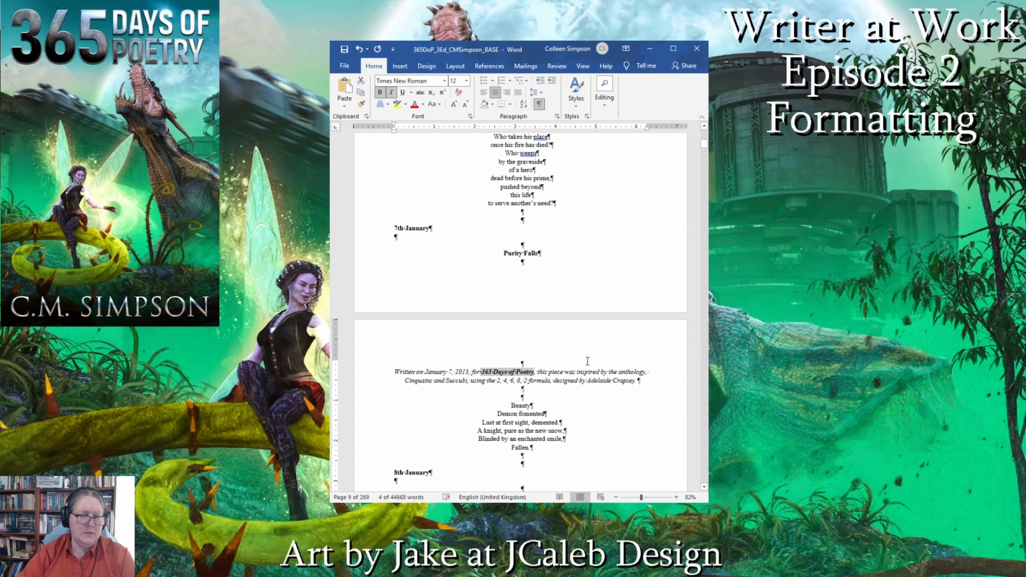
- Italicize the introductory note of the 6th January poem "Who with the Hero Be?"
scroll(585, 359, up, 6)
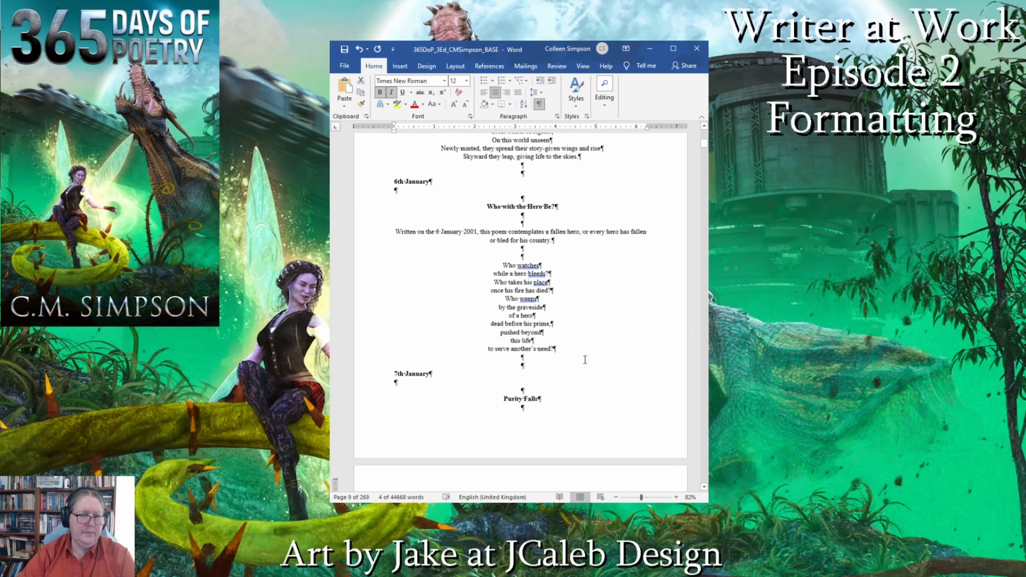
drag(394, 306, 554, 315)
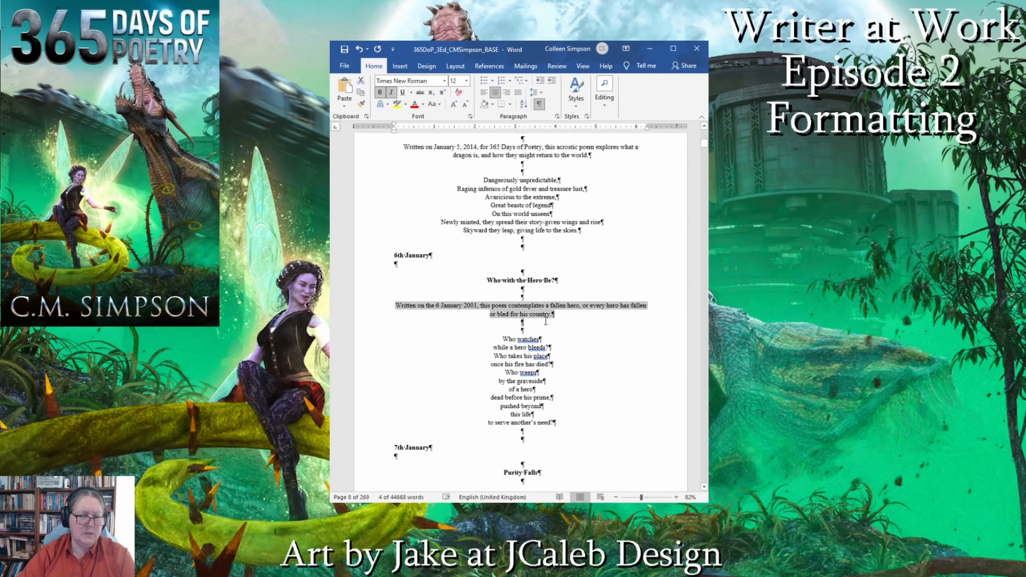
click(391, 92)
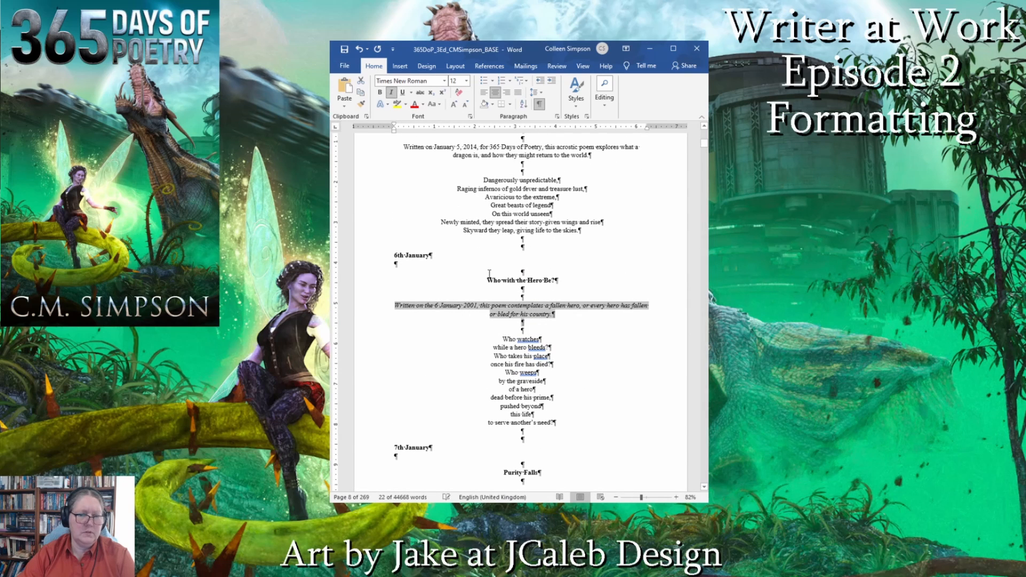
click(653, 305)
- Italicize the introductory note of the 5th January poem and make its book title "365 Days of Poetry" bold
scroll(390, 341, up, 5)
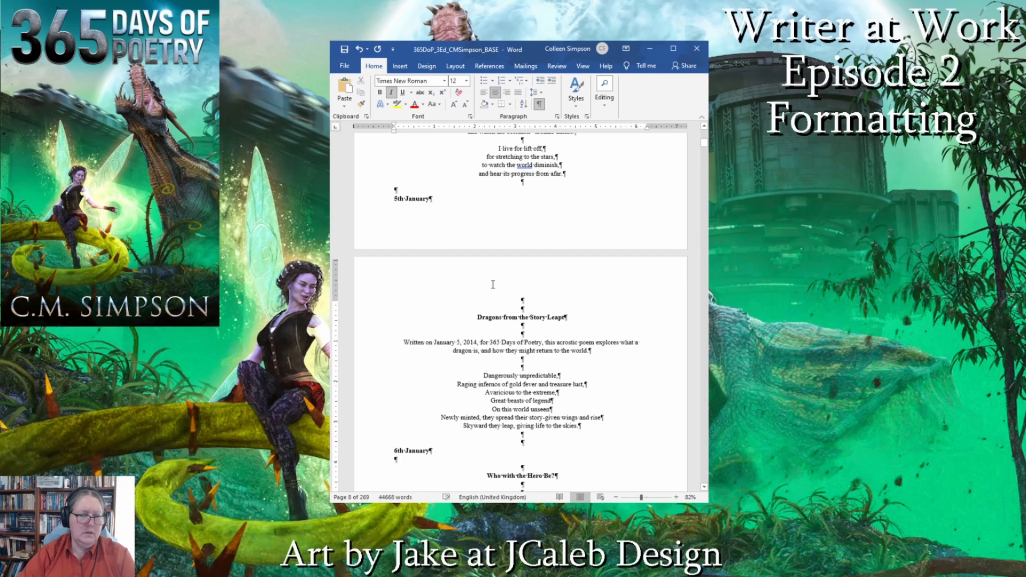
drag(397, 340, 592, 357)
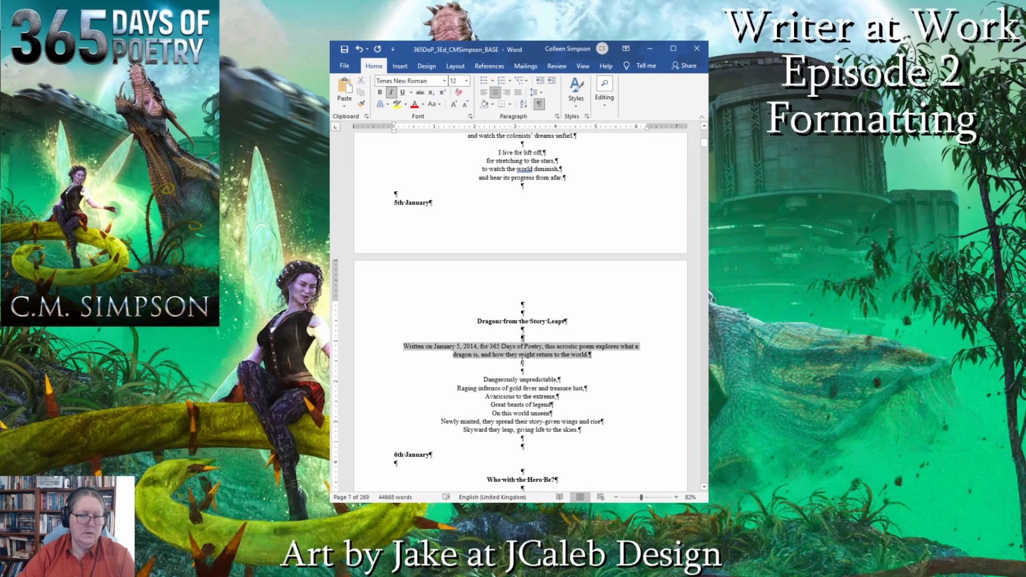
click(391, 92)
click(495, 354)
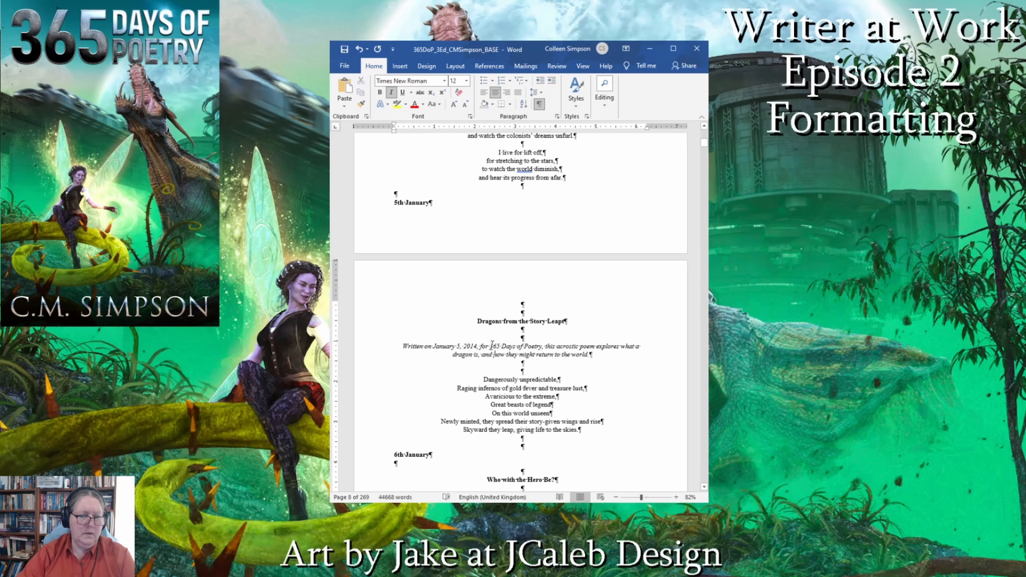
drag(490, 347, 541, 347)
click(380, 92)
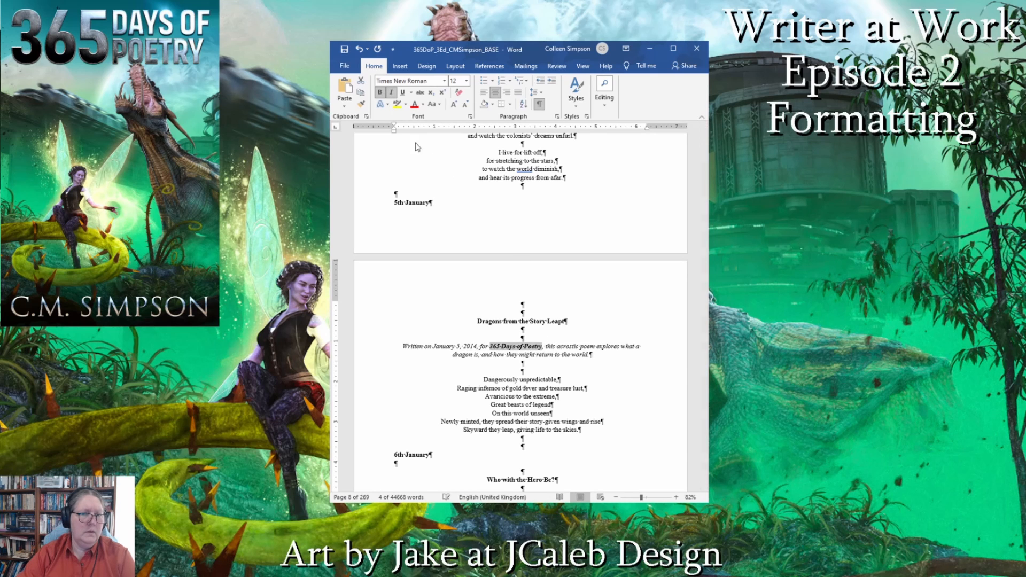
- Italicize the introductory note of "Metamorphosis of a Space Explorer" and make "365 Days of Poetry" bold within it
scroll(584, 398, up, 2)
scroll(584, 399, up, 6)
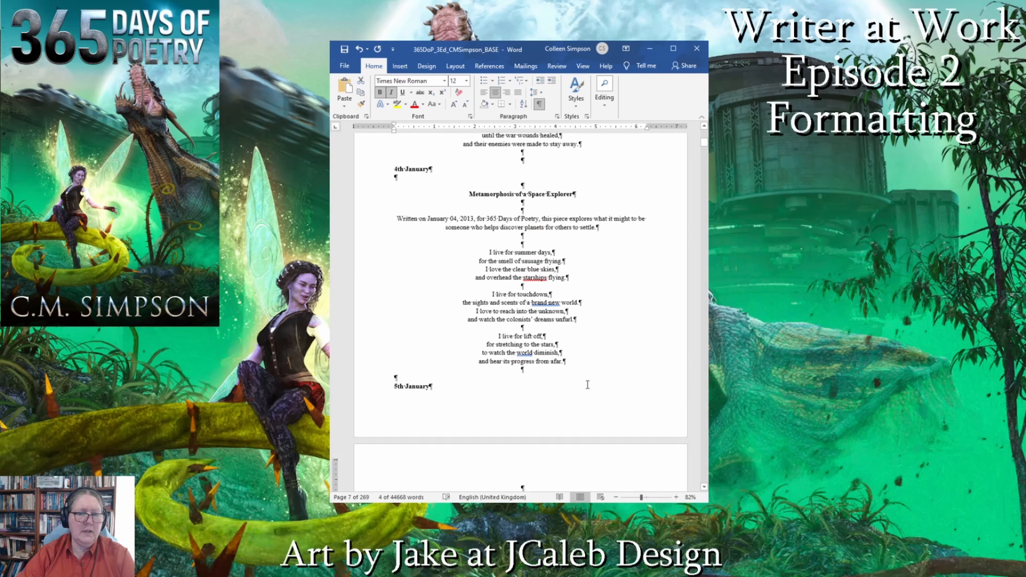
drag(408, 278, 619, 285)
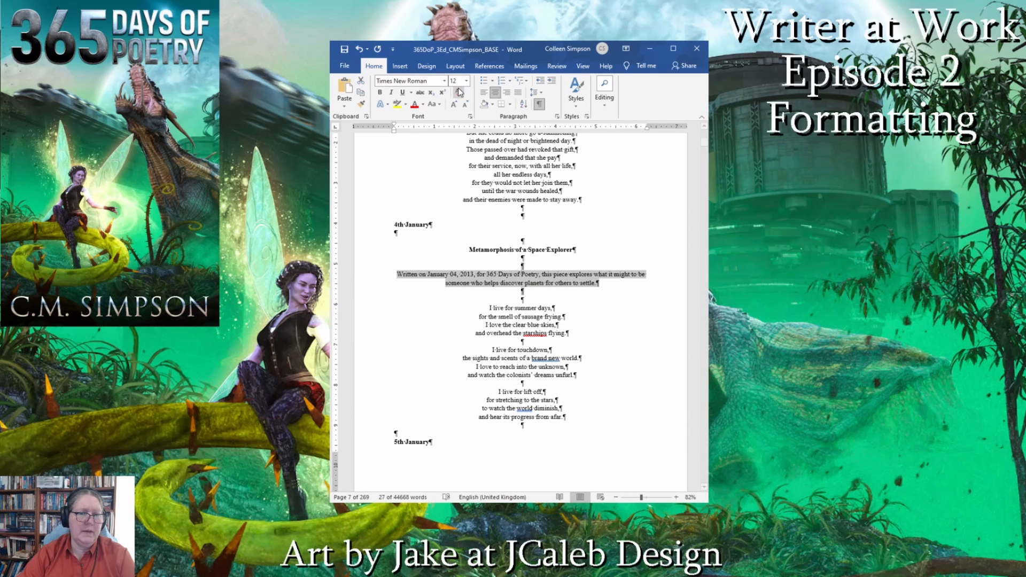
click(391, 92)
click(488, 272)
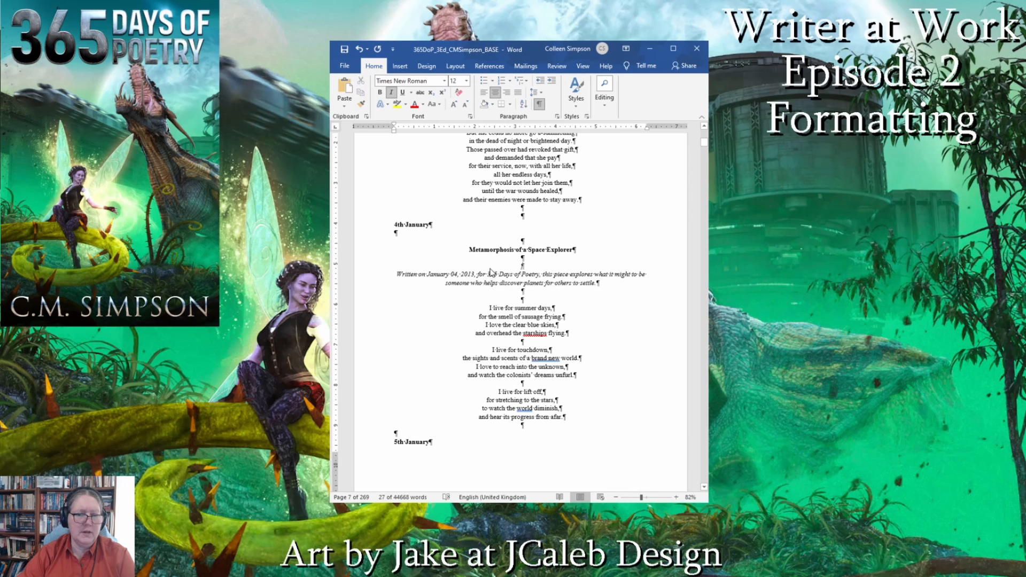
drag(489, 270, 530, 272)
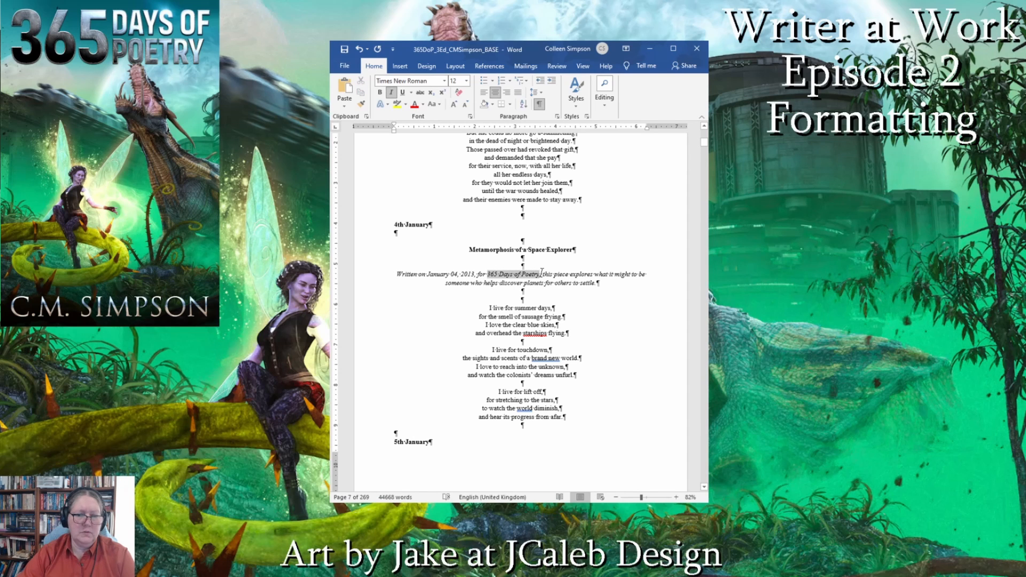
click(380, 92)
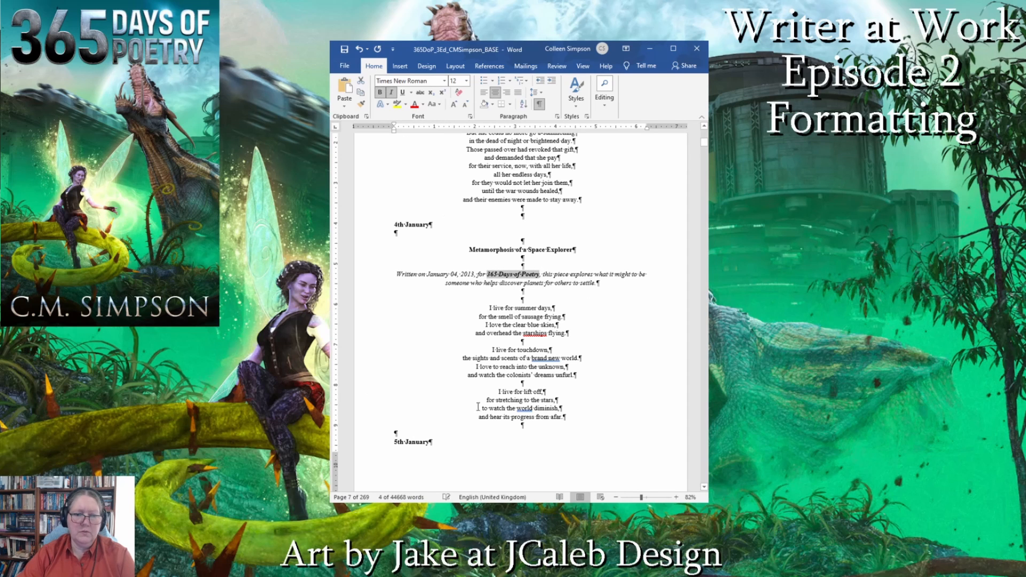
- Italicize the introductory note of the 3rd January poem "The Summoner Pays" and make "365 Days of Poetry" bold within it
scroll(561, 361, up, 10)
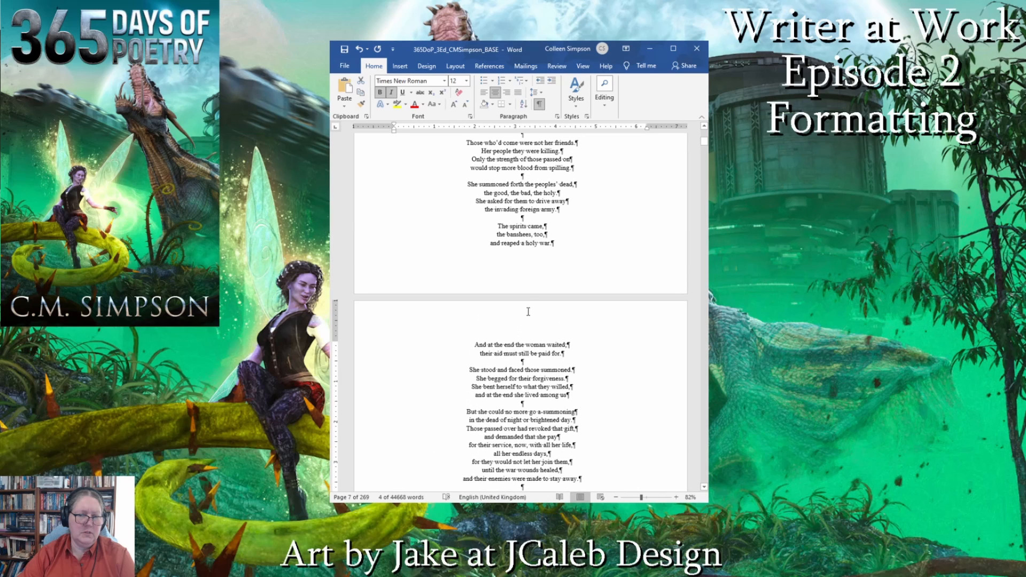
scroll(531, 309, up, 8)
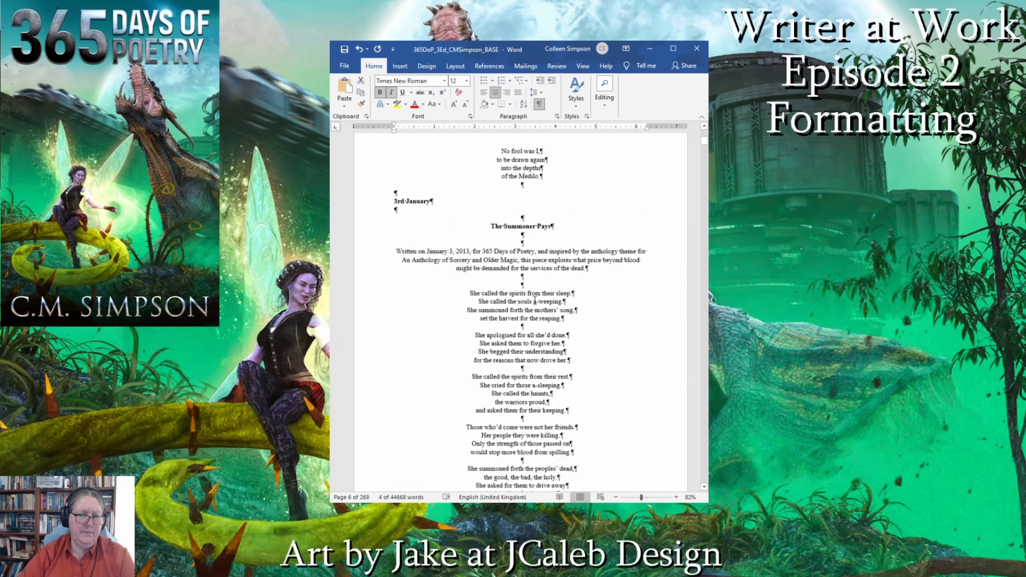
drag(391, 263, 588, 283)
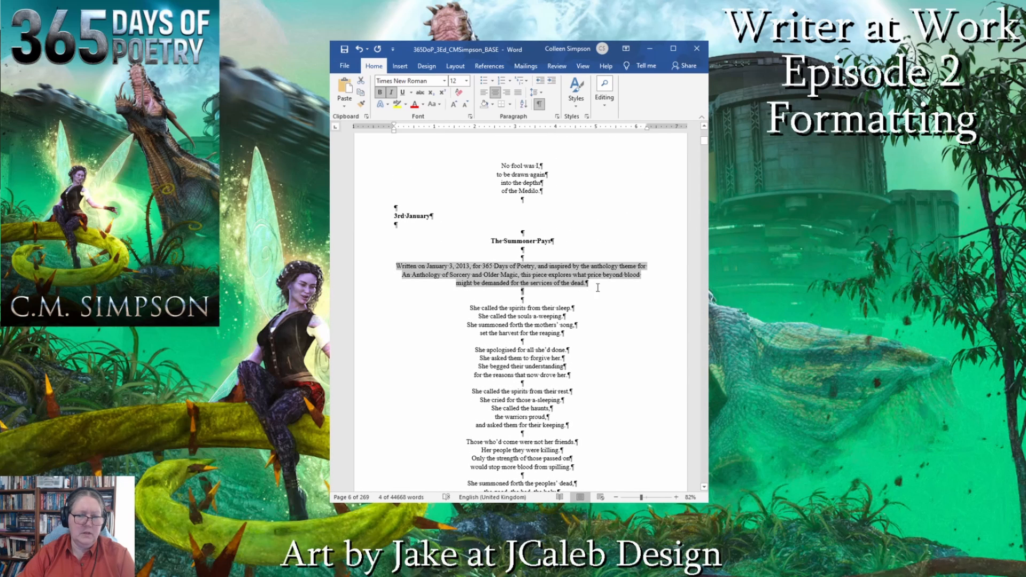
click(391, 92)
click(480, 266)
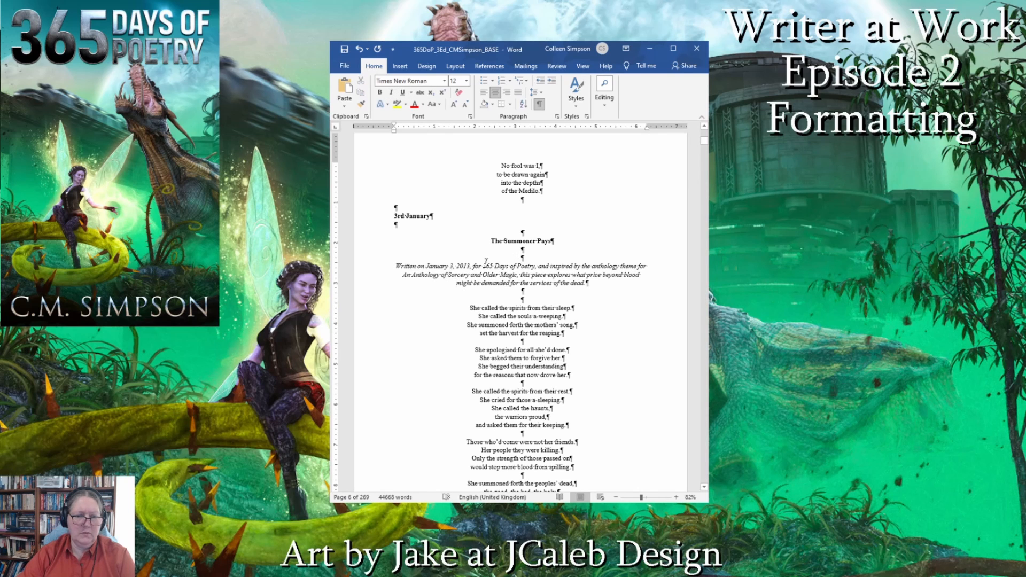
drag(481, 266, 531, 266)
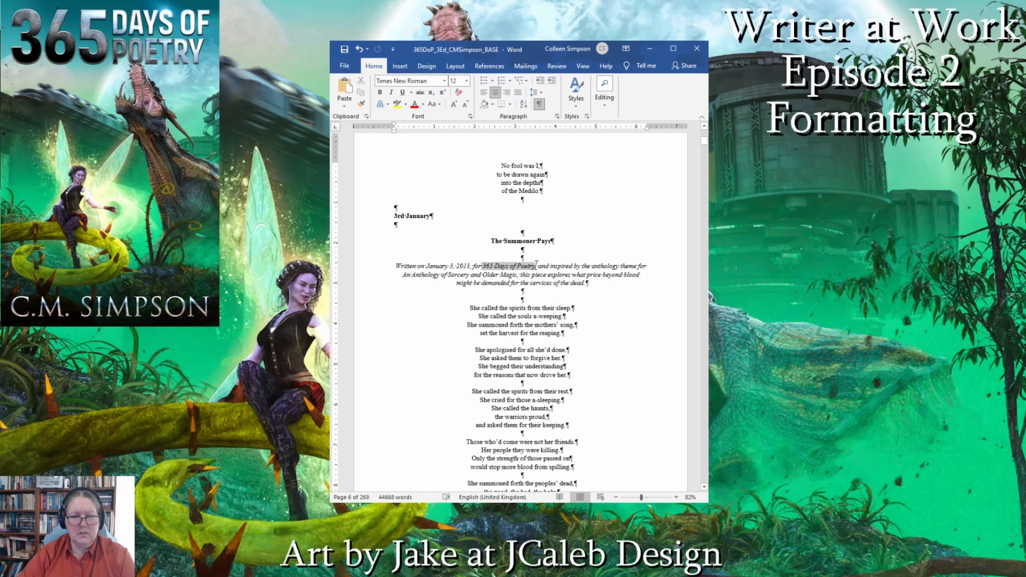
key(ctrl+b)
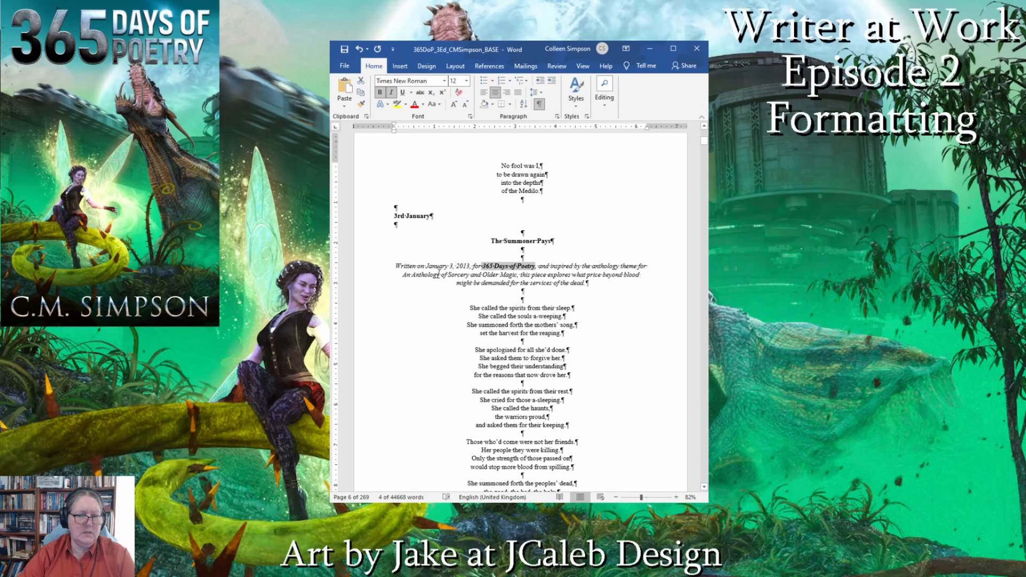
- Replace "An Anthology" with "A Collection" in the book title within the "The Summoner Pays" introductory note
click(437, 274)
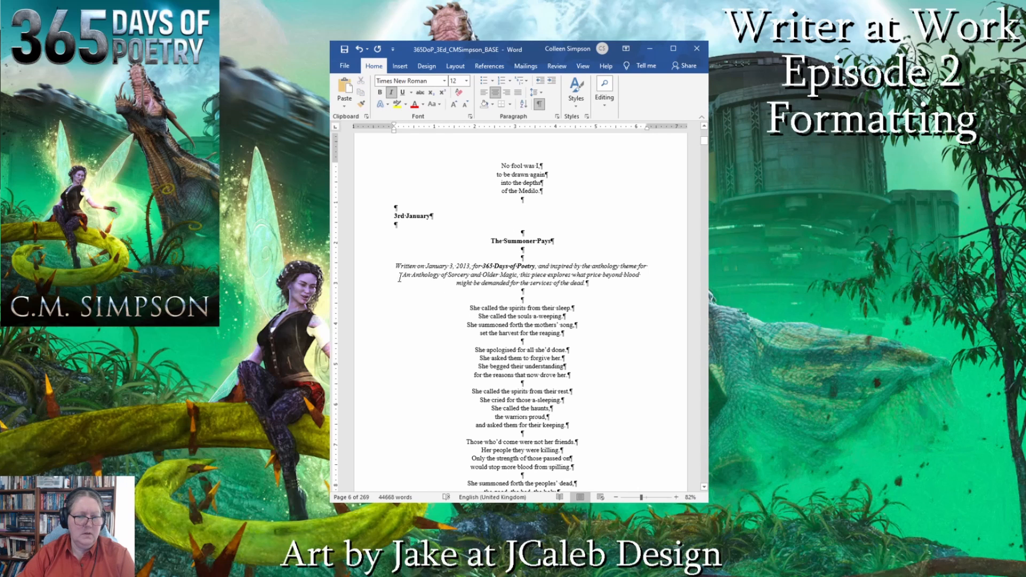
drag(417, 276, 515, 276)
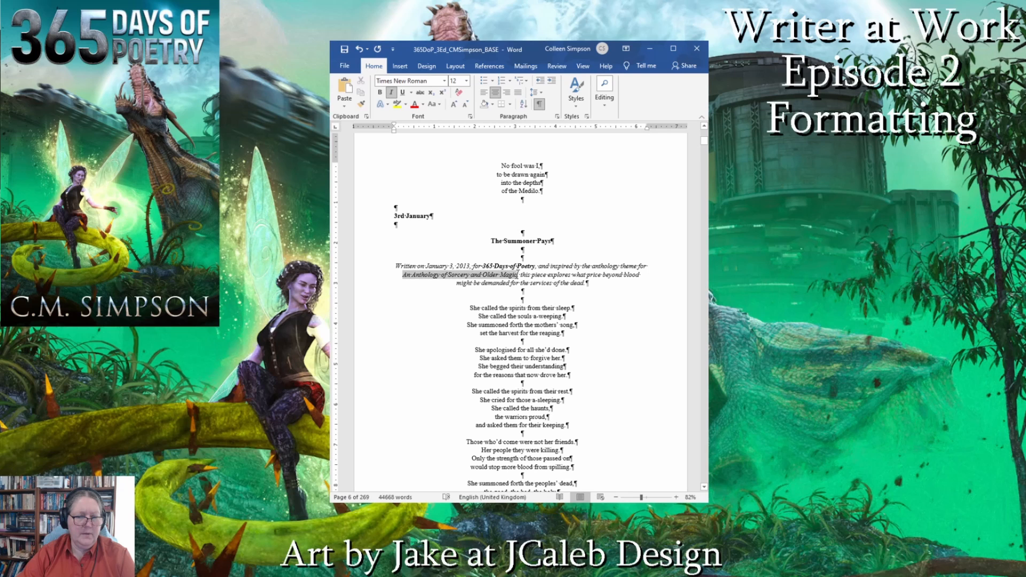
click(437, 266)
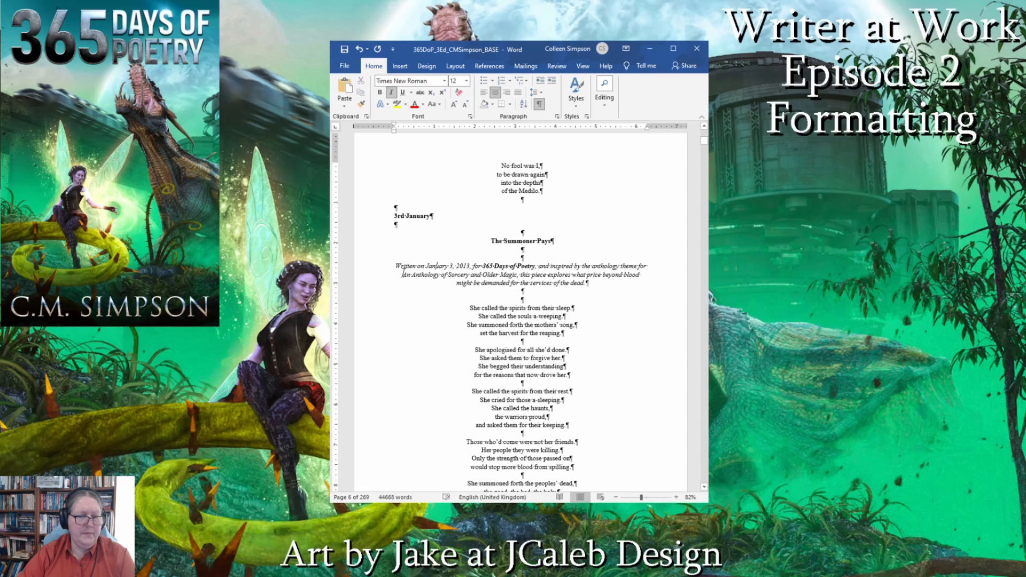
drag(398, 278, 434, 276)
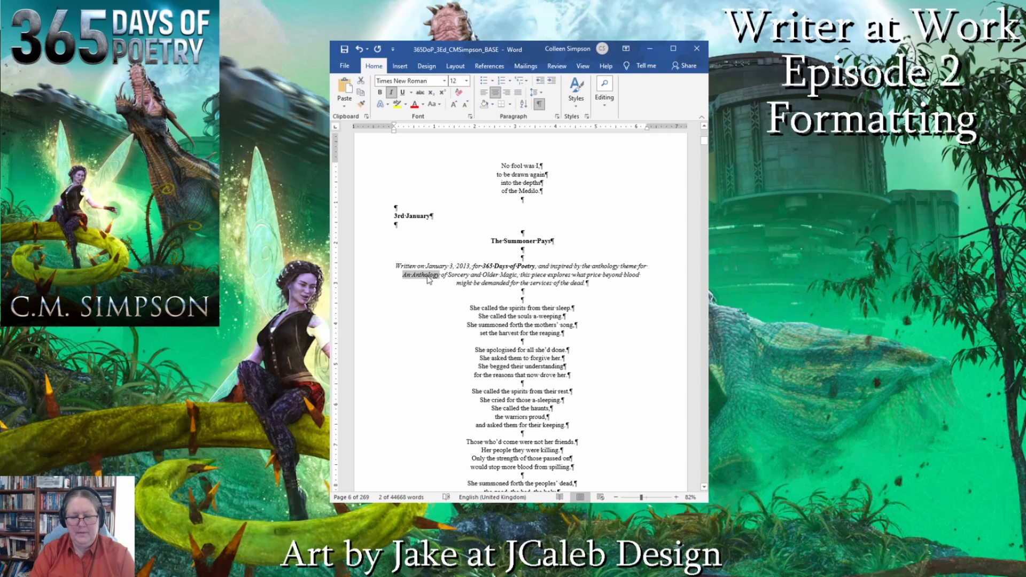
text(A Collection)
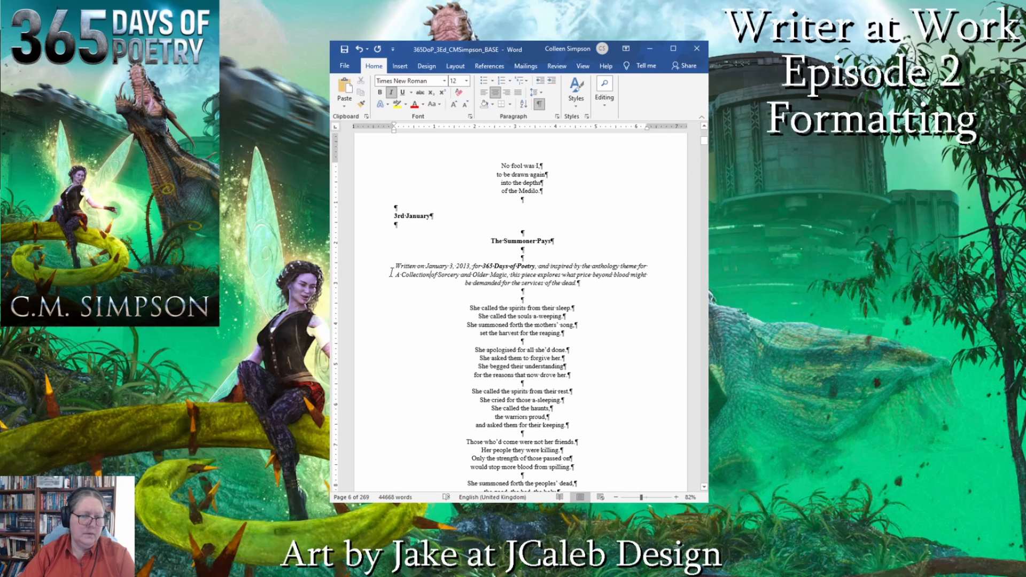
- Make the book title "A Collection of Sorcery and Older Magic" bold in the 3rd January introductory note
drag(395, 278, 511, 278)
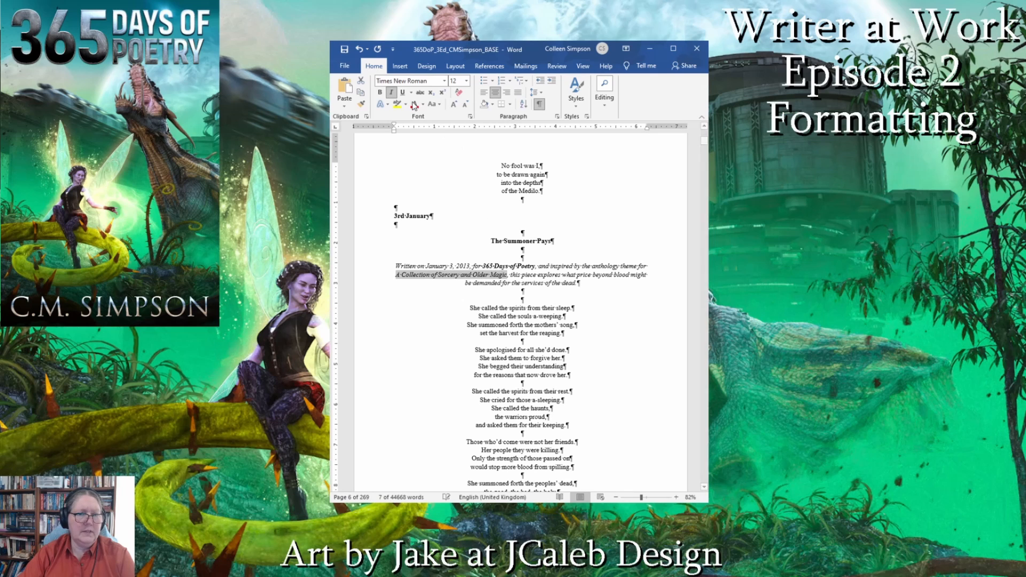
click(380, 92)
click(545, 283)
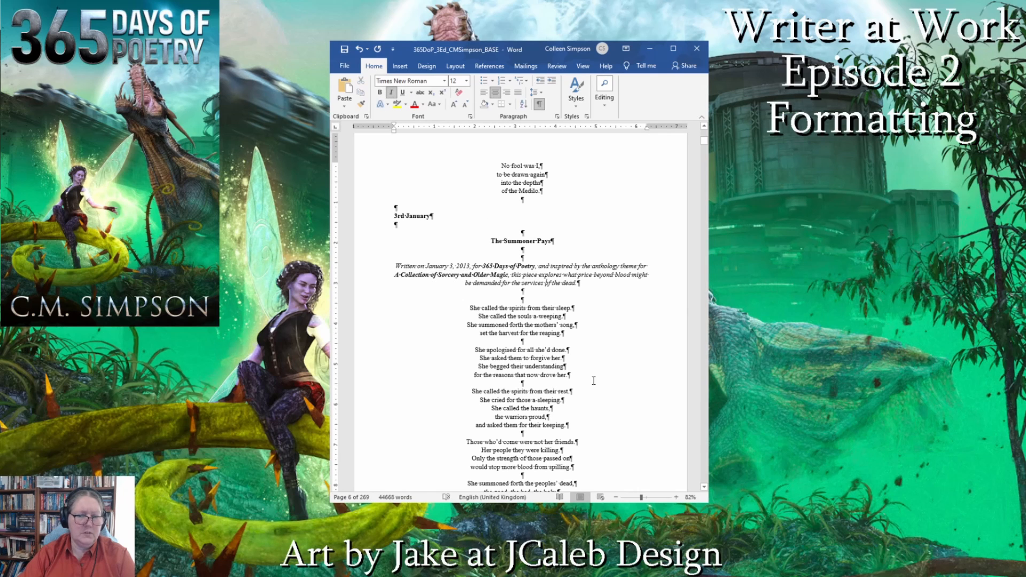
- Replace the word "anthology" before "theme" with "collection" in the "The Summoner Pays" introductory note
scroll(580, 374, up, 3)
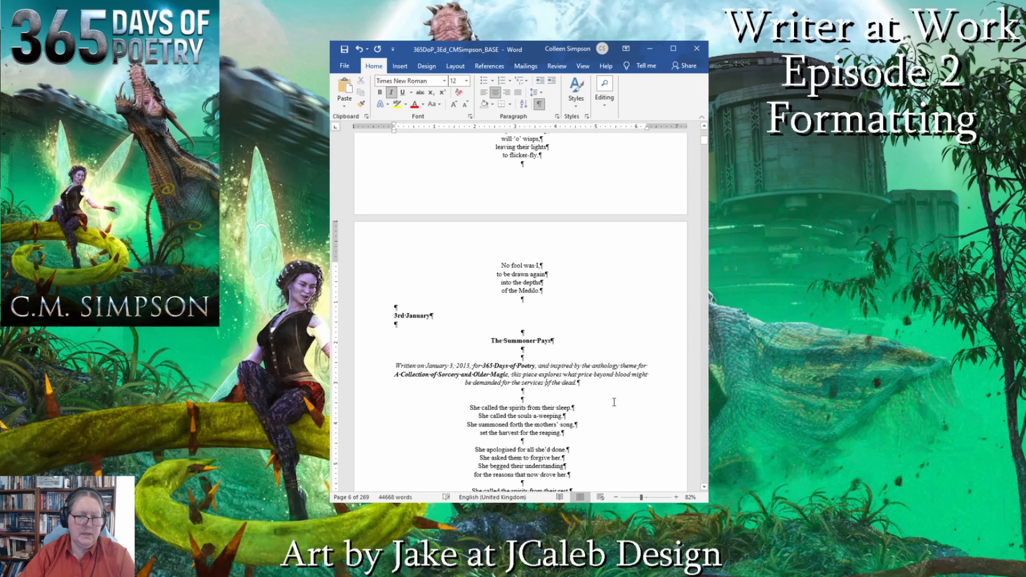
double_click(601, 366)
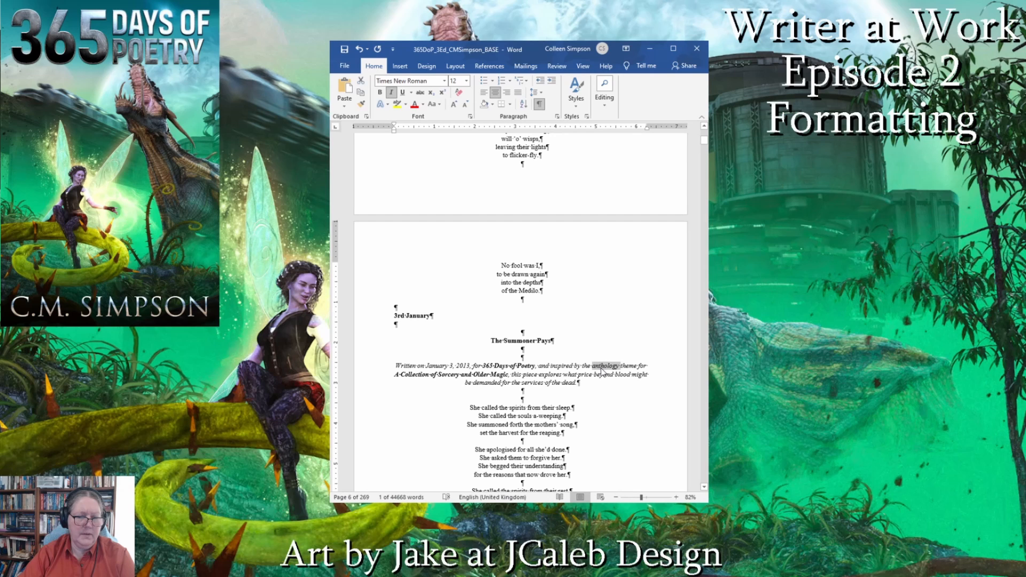
text(collection)
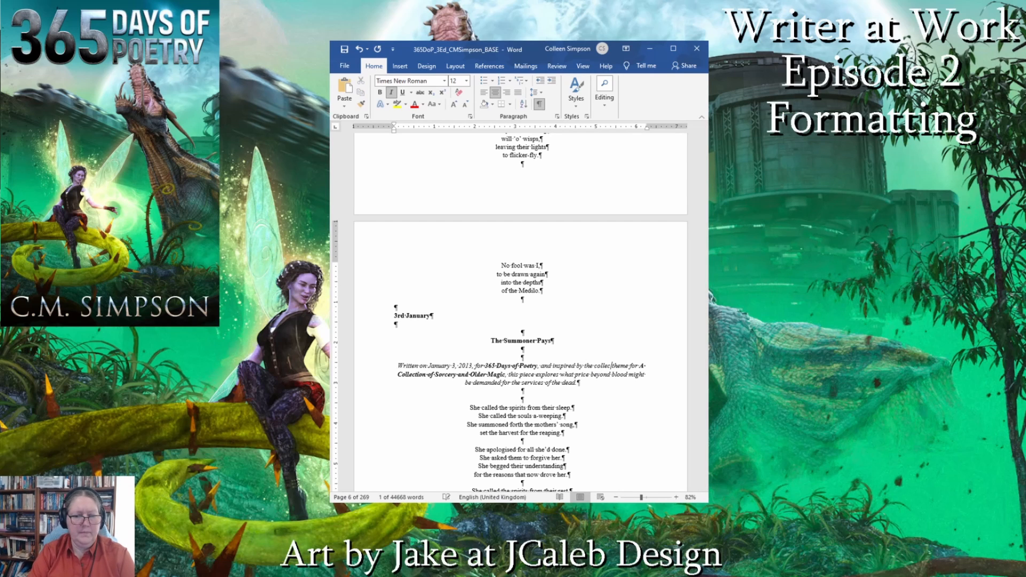
- Italicize the introductory note of the 2nd January poem "Fires in the Medilo" and make "365 Days of Poetry" bold within it
scroll(612, 342, up, 10)
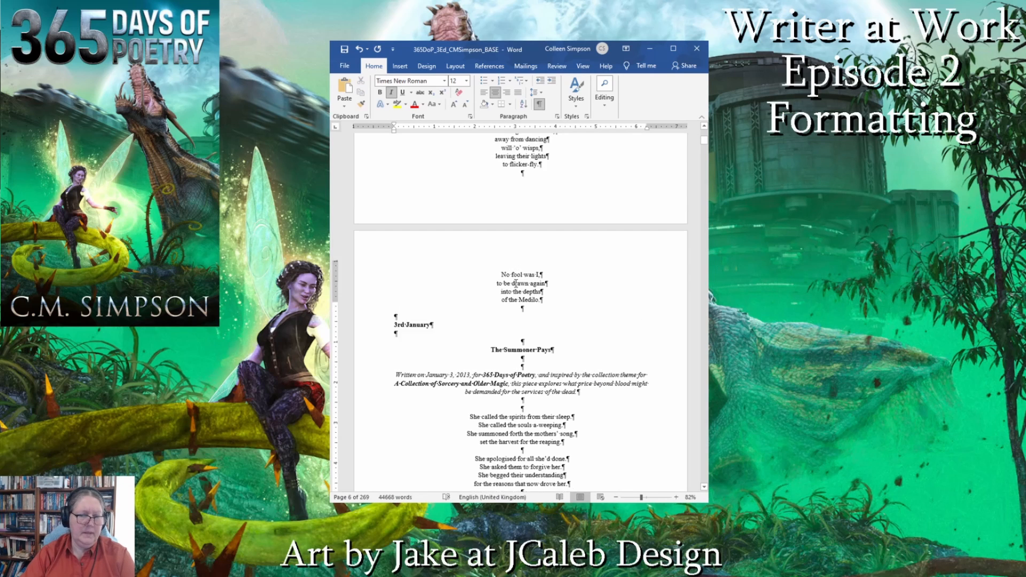
scroll(569, 245, up, 2)
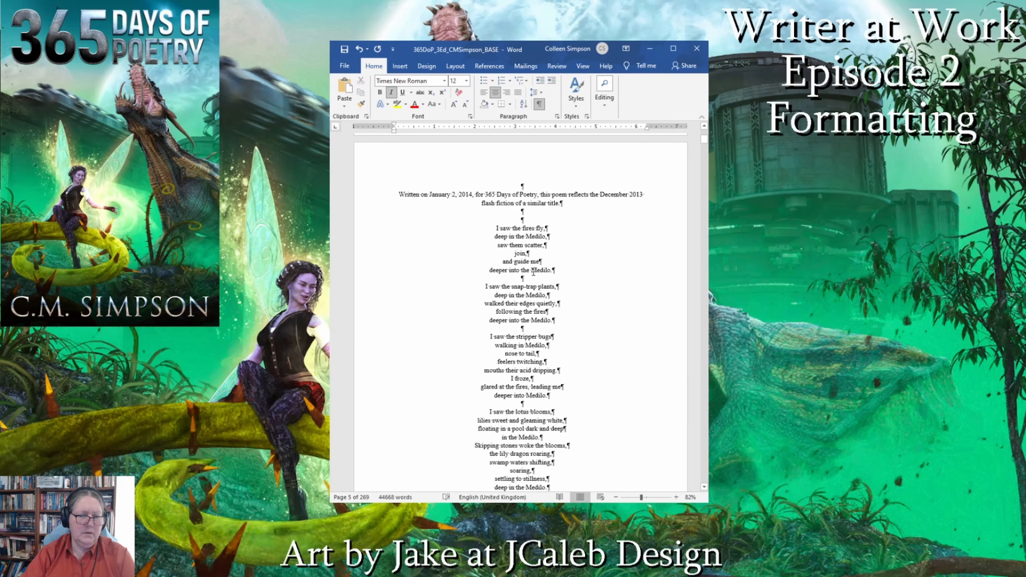
scroll(523, 329, up, 2)
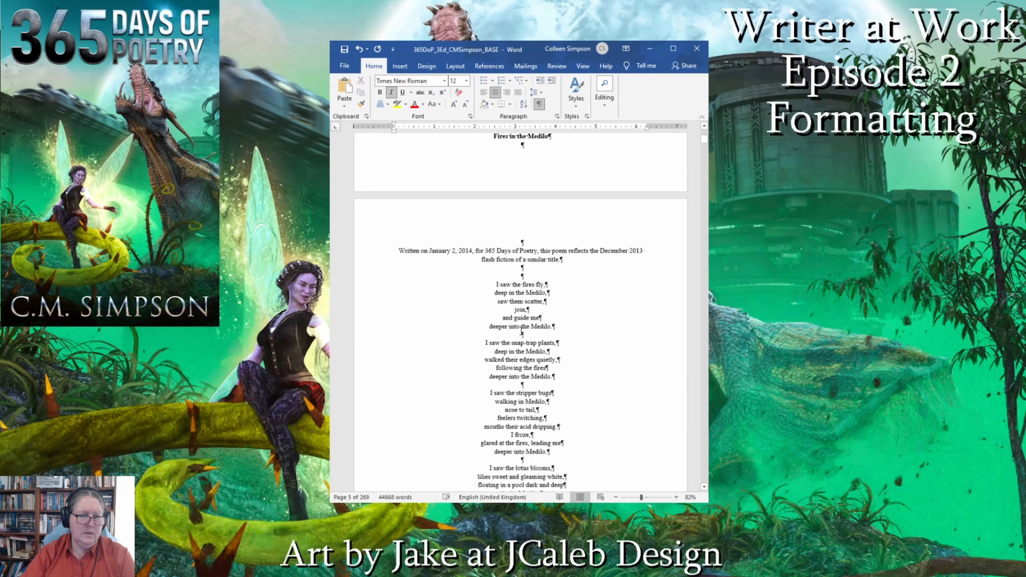
triple_click(523, 255)
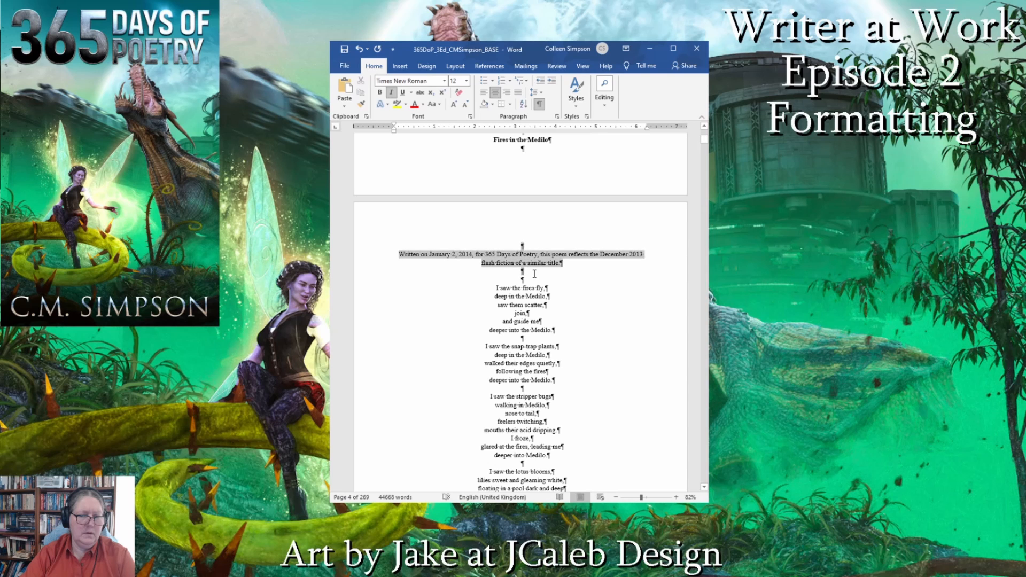
click(391, 92)
click(485, 255)
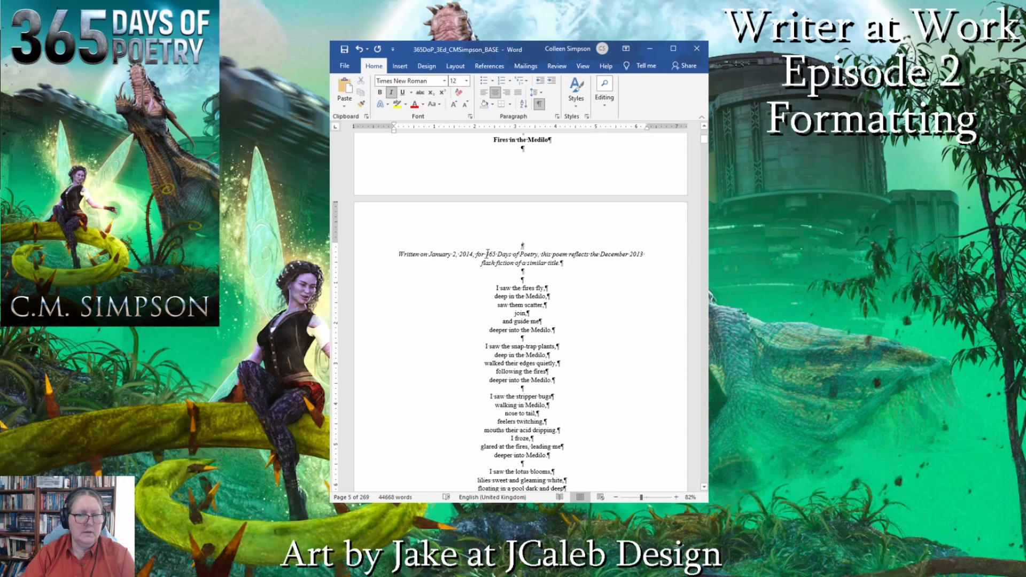
drag(485, 254, 540, 254)
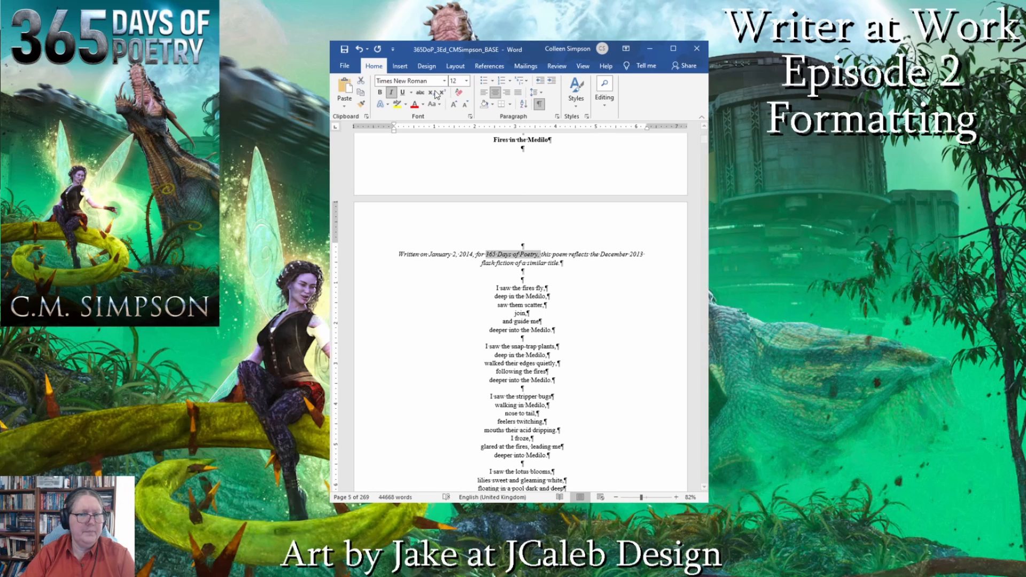
click(380, 92)
scroll(553, 326, up, 20)
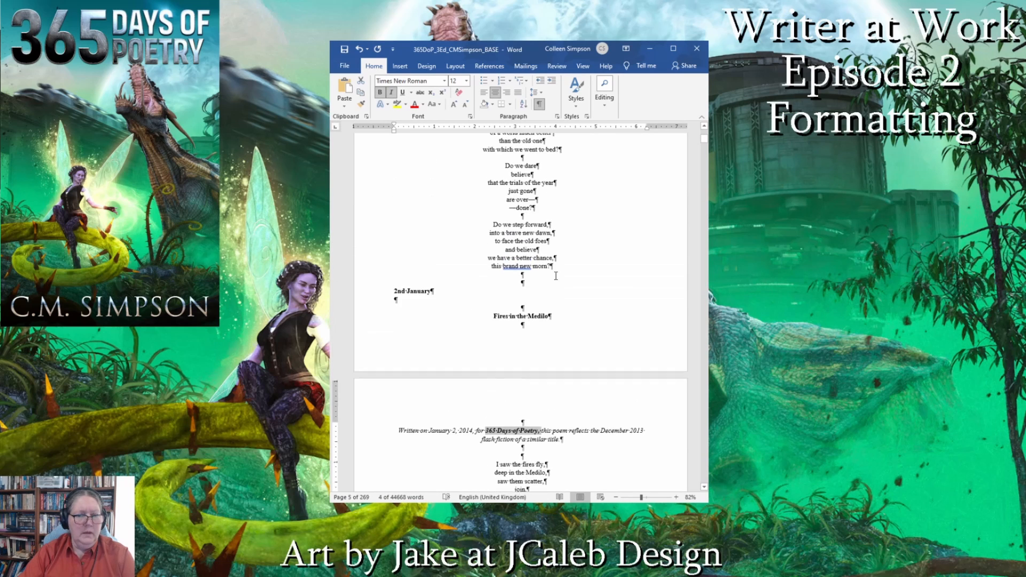
- Italicize the introductory note of the 1st January poem "A New Year Dawning" and make "365 Days of Poetry" bold within it
scroll(557, 265, up, 1)
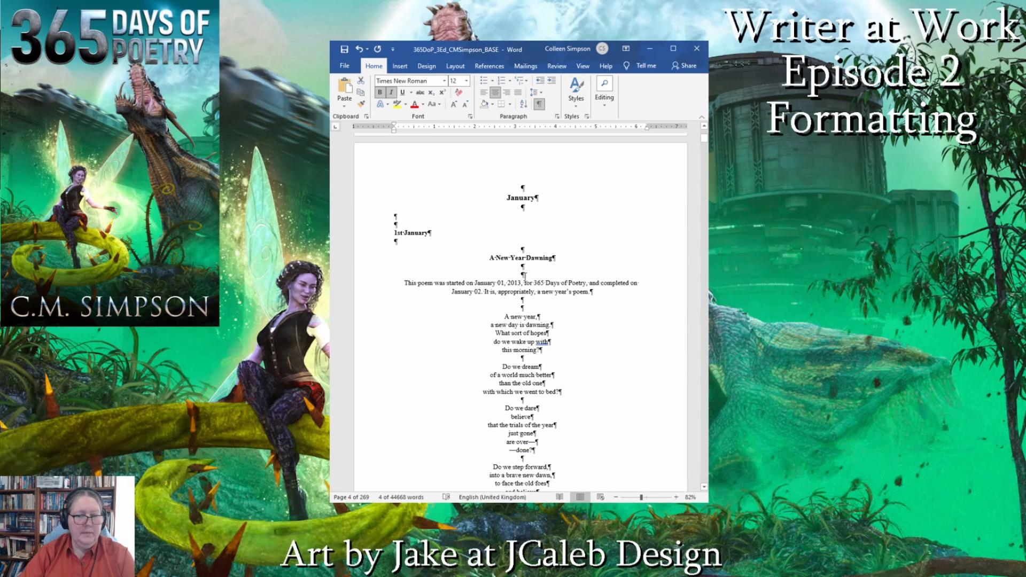
triple_click(522, 282)
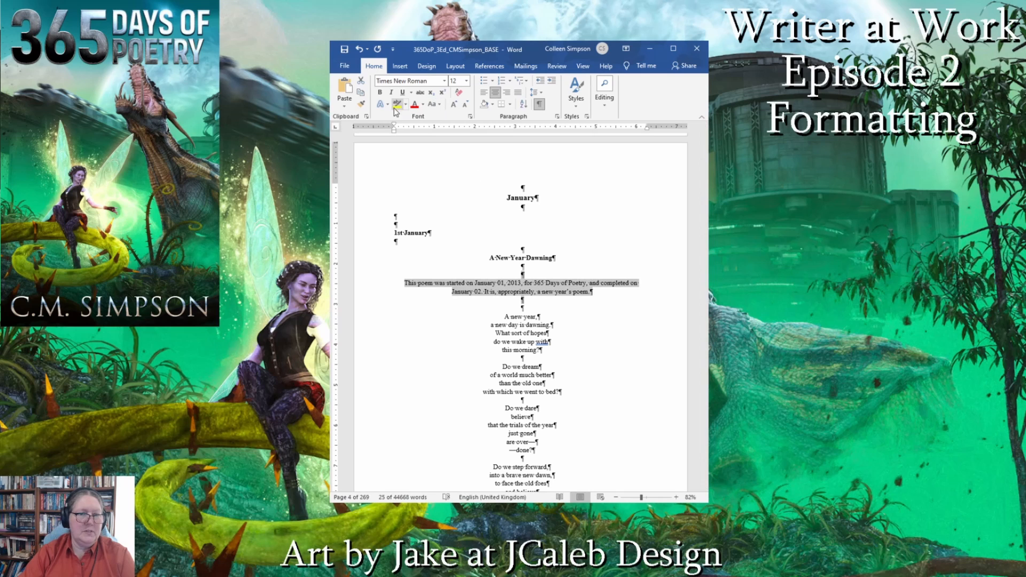
click(392, 92)
click(541, 291)
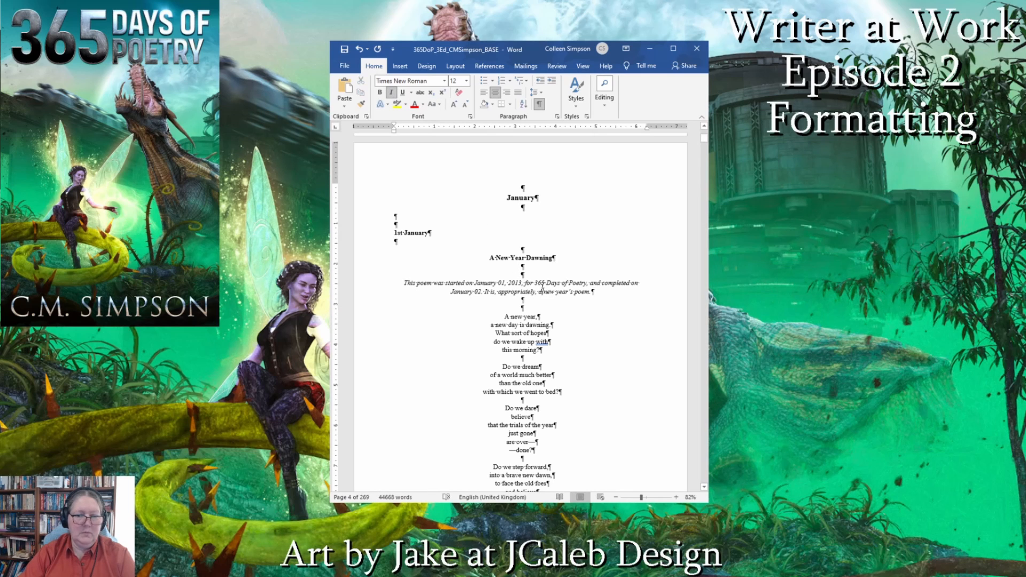
drag(543, 280, 586, 282)
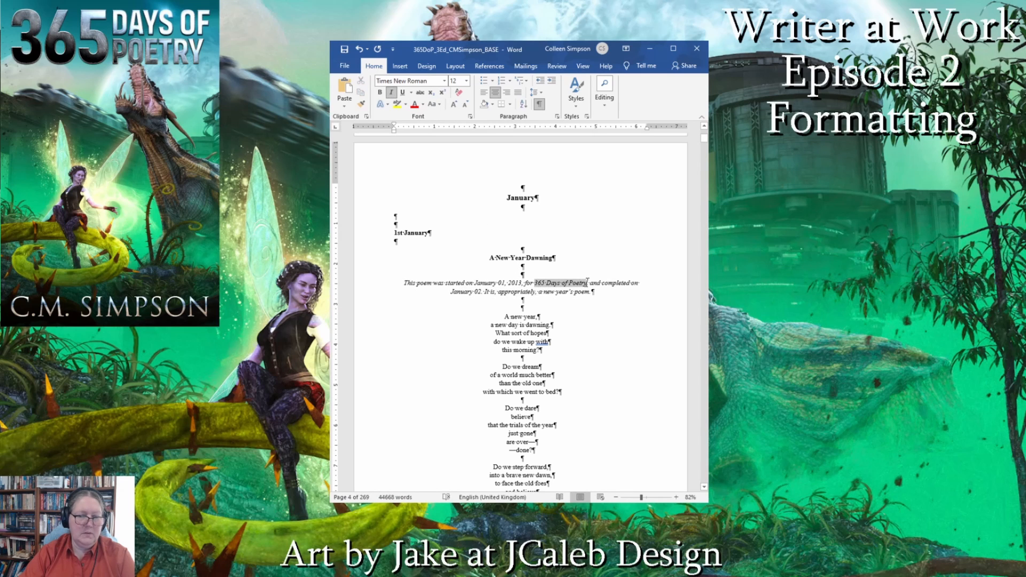
click(379, 93)
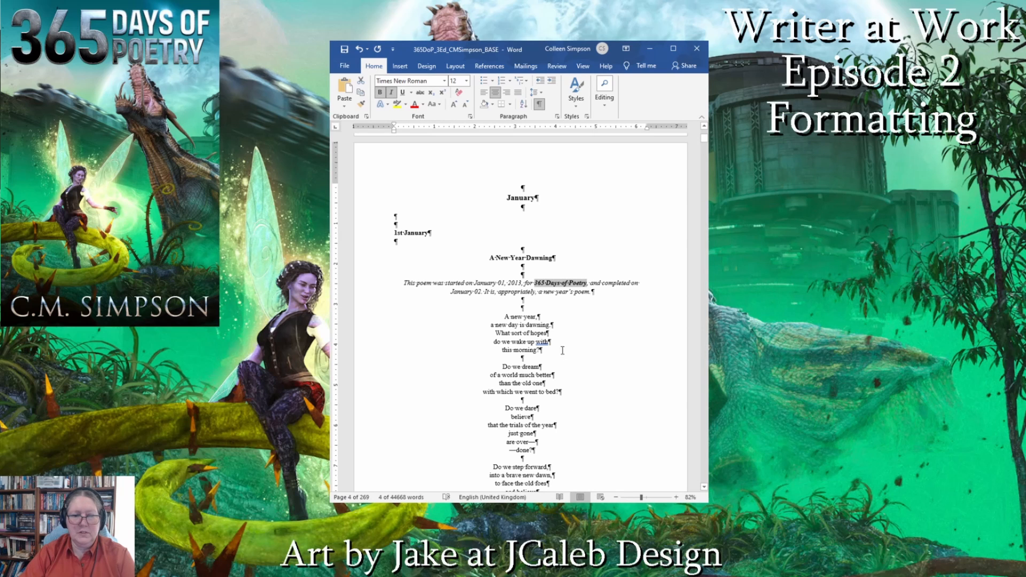
- Make the 9th January heading, the title "The Dragon Lands" and the book title "365 Days of Poetry" in its note bold
scroll(569, 338, up, 3)
scroll(569, 339, down, 10)
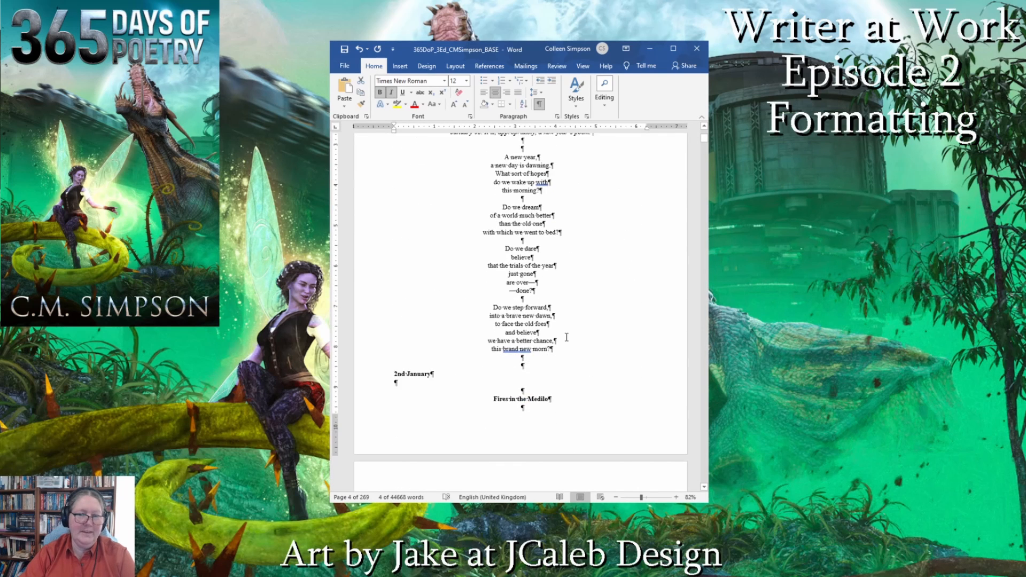
scroll(566, 337, down, 15)
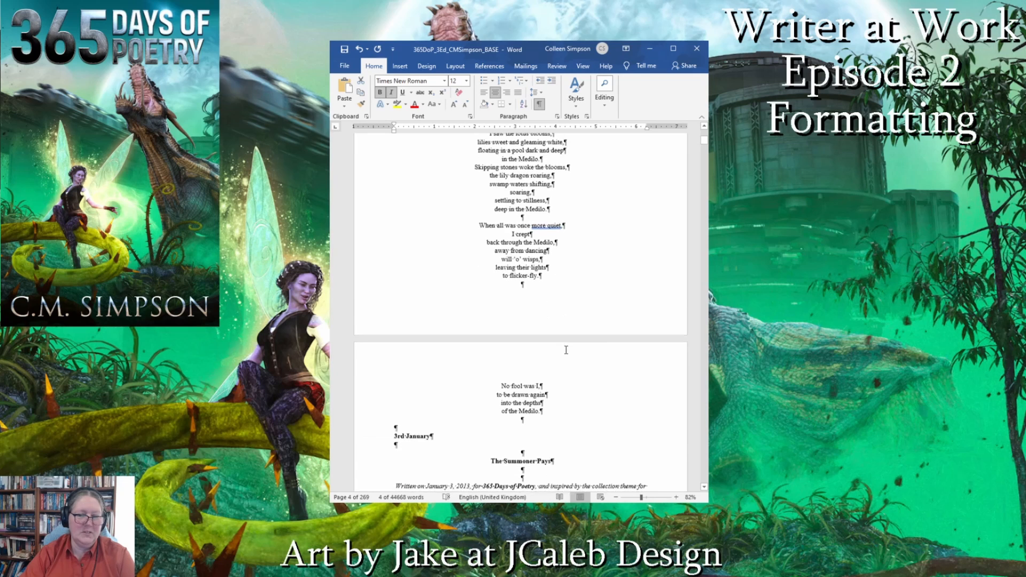
scroll(566, 354, down, 15)
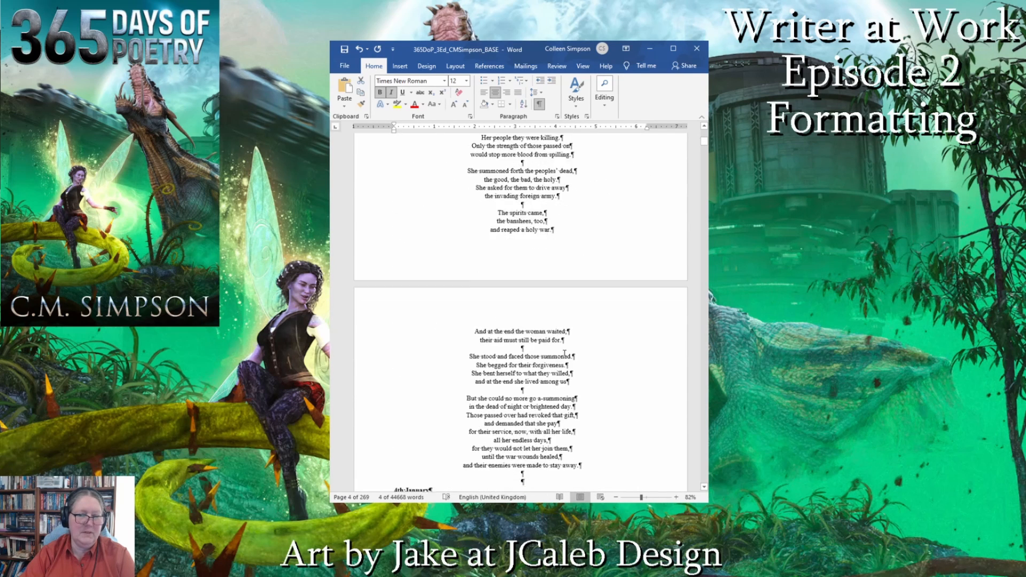
scroll(564, 354, down, 15)
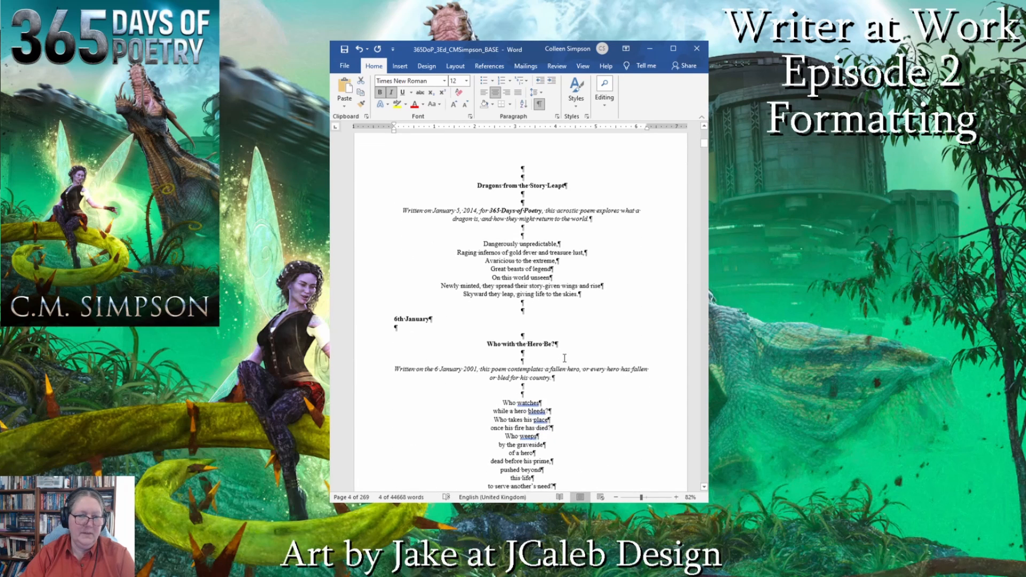
scroll(564, 357, down, 15)
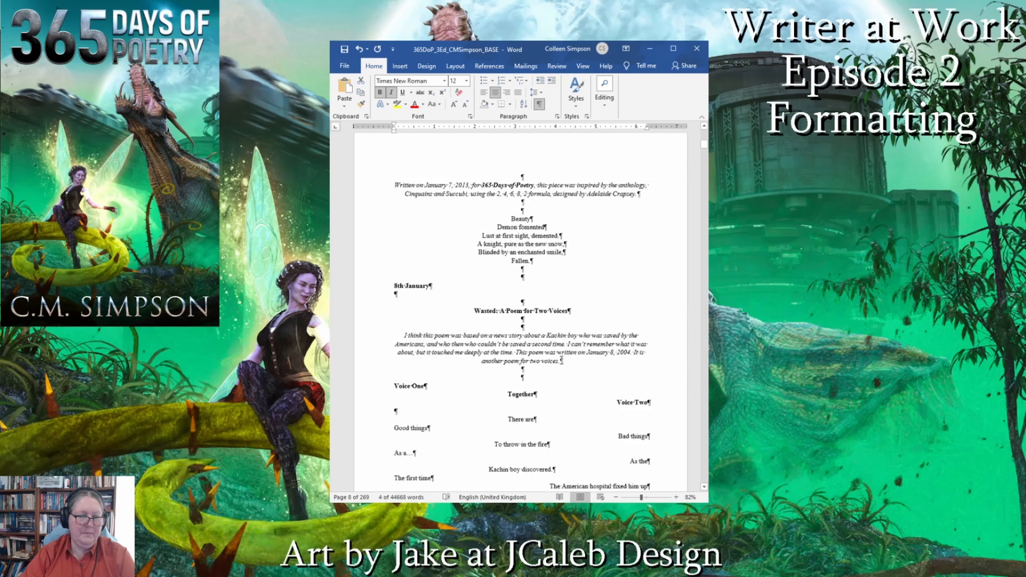
scroll(559, 361, down, 15)
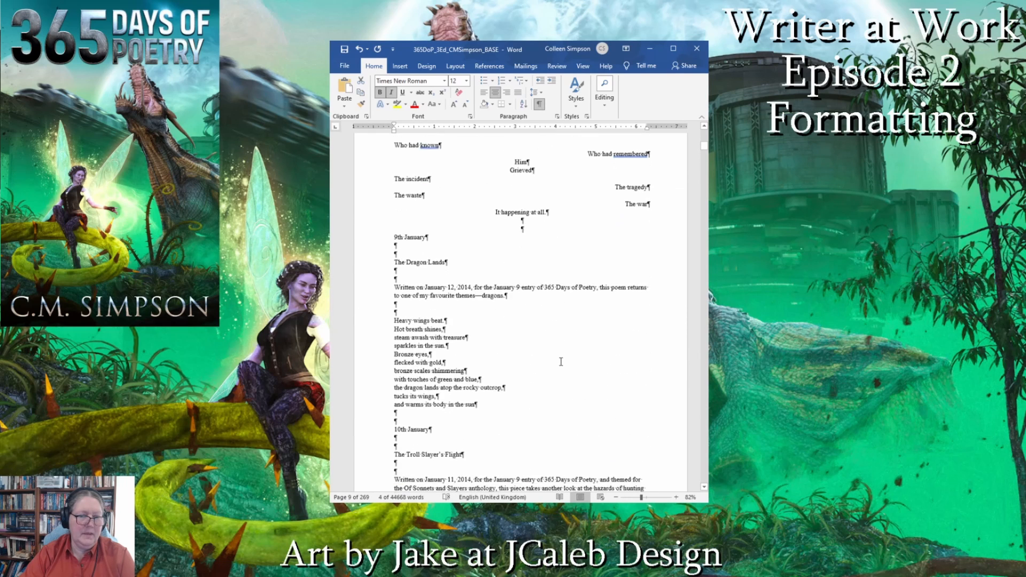
drag(392, 157, 448, 183)
click(380, 93)
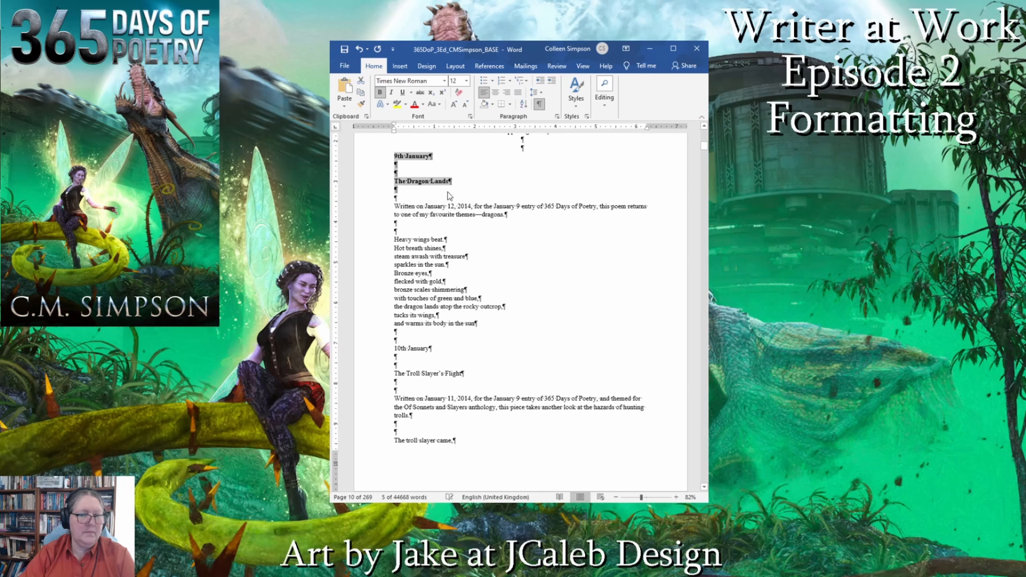
click(545, 207)
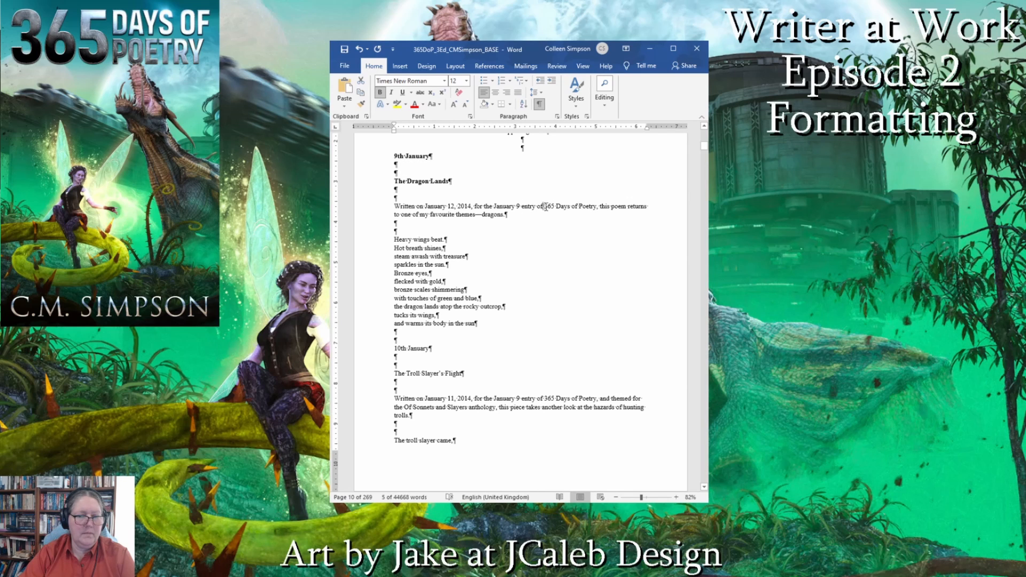
click(380, 92)
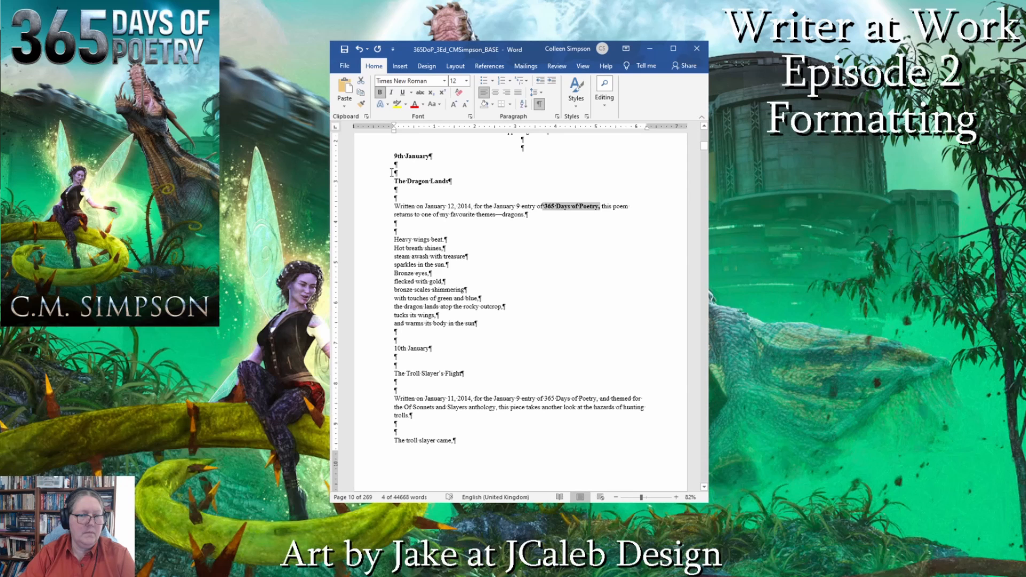
- Center the title, introductory note and verses of "The Dragon Lands", and italicize the introductory note
drag(392, 172, 477, 324)
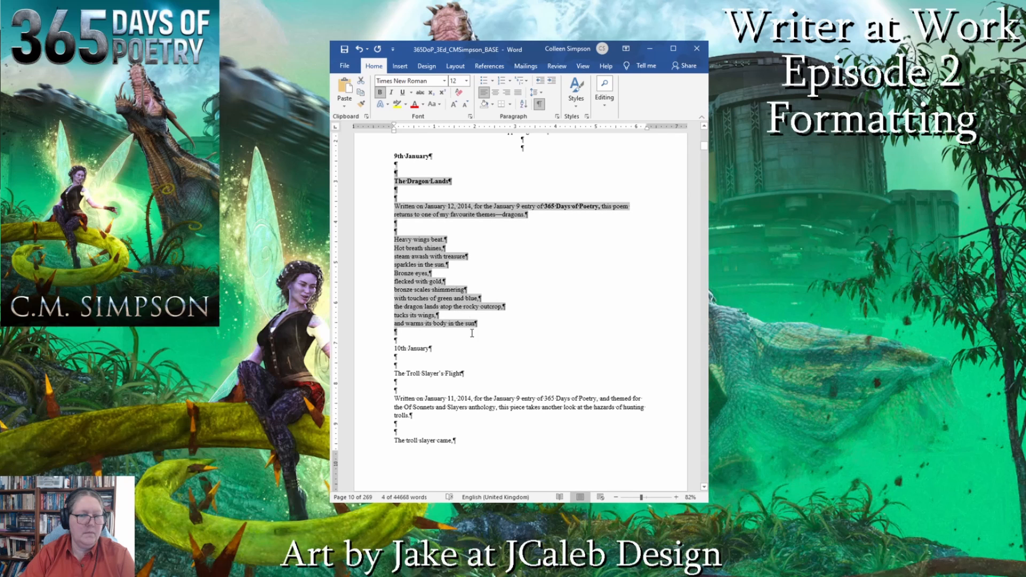
click(497, 92)
click(554, 205)
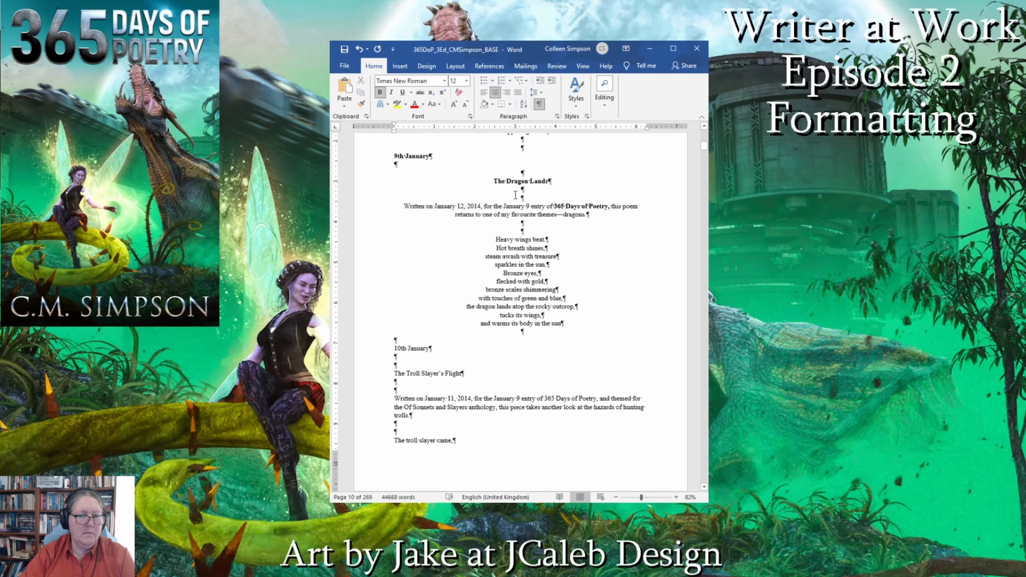
drag(405, 206, 590, 215)
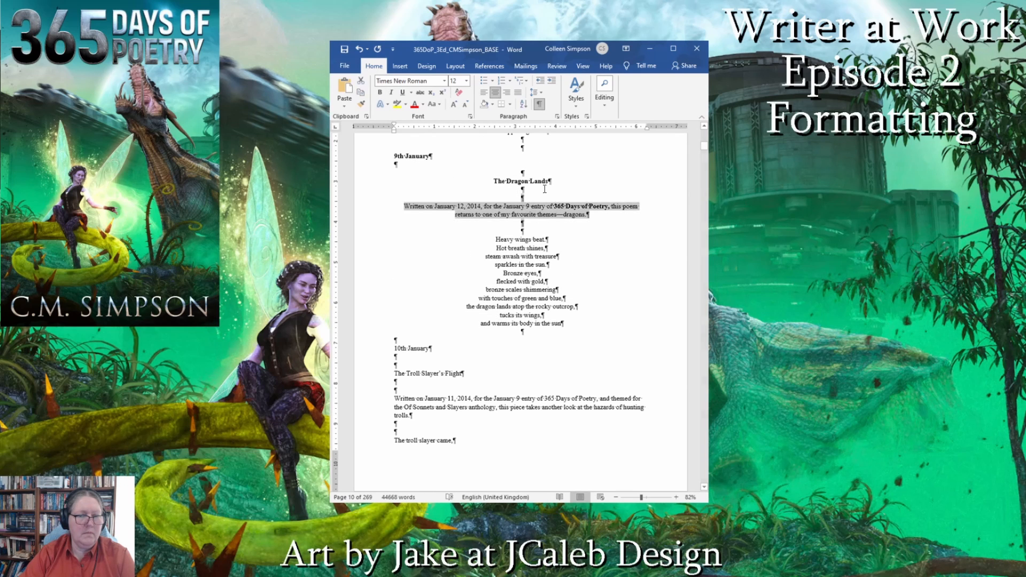
click(393, 93)
- Make the 10th January heading and the poem title "The Troll Slayer's Flight" bold
scroll(539, 267, down, 8)
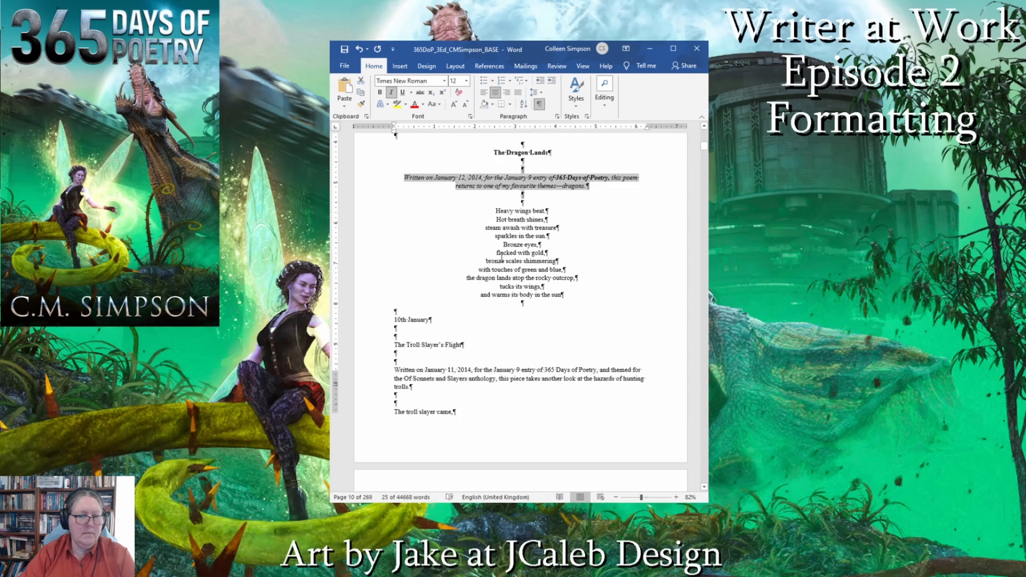
drag(394, 137, 464, 176)
click(380, 93)
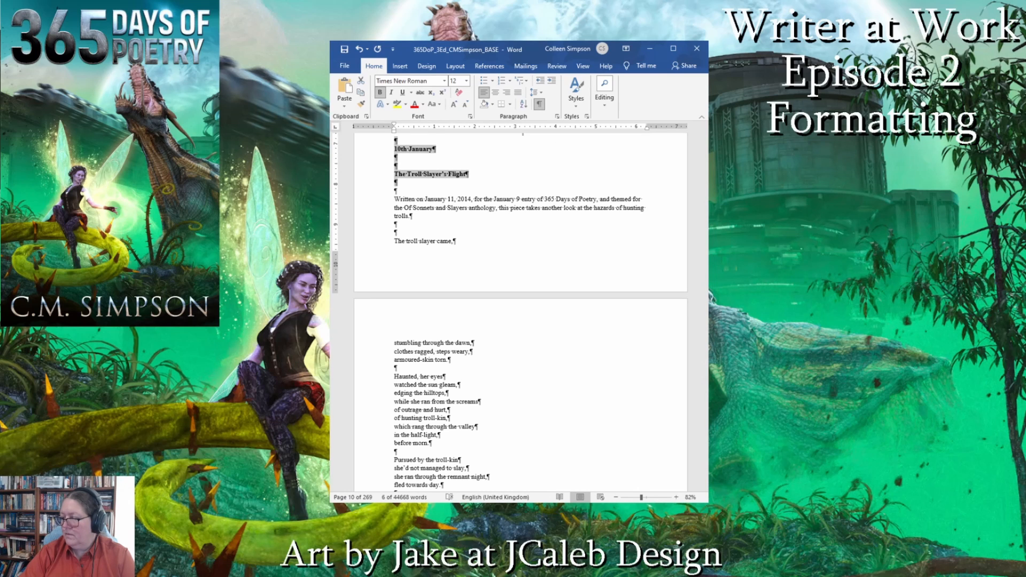
key(alt+Tab)
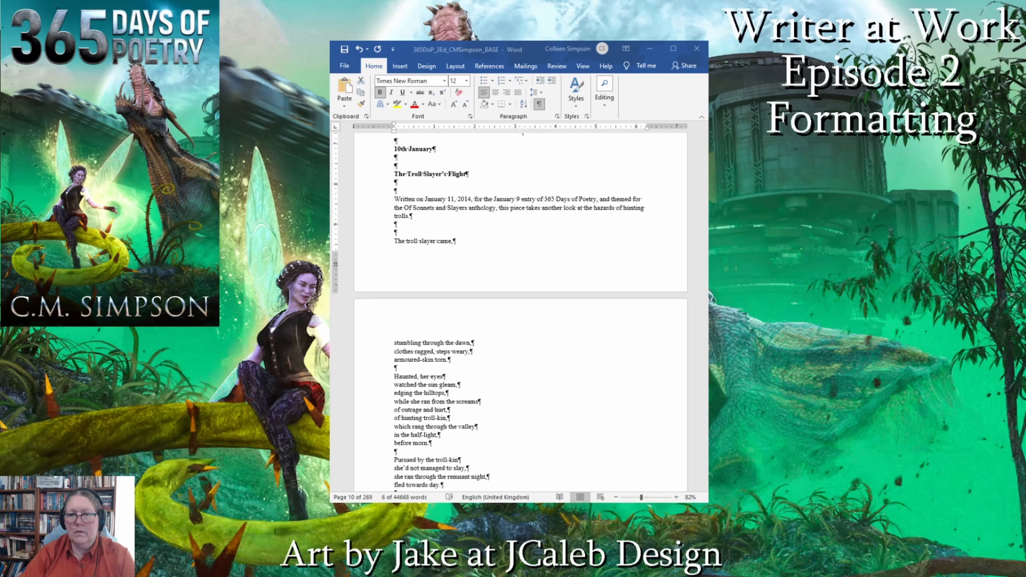
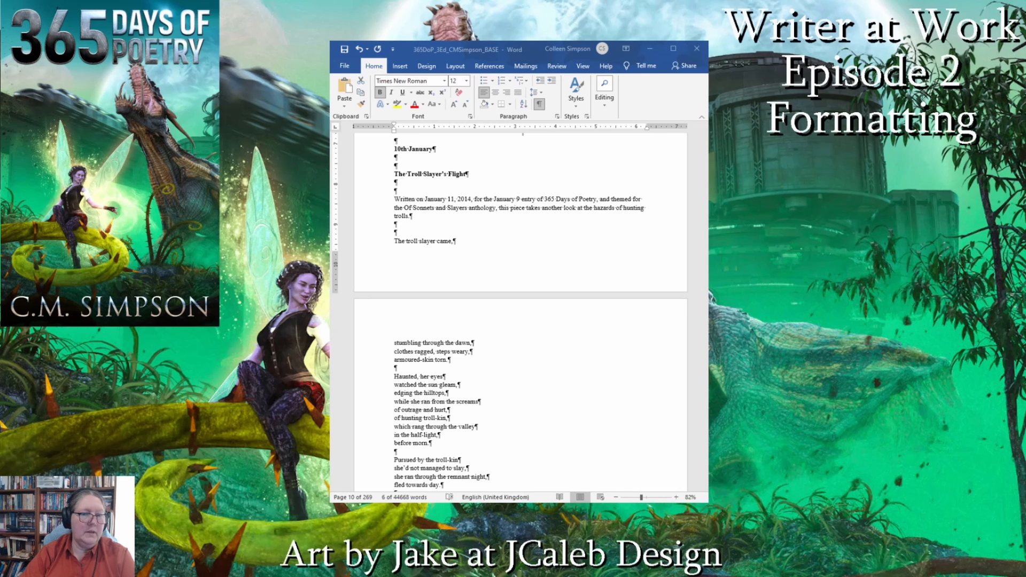
- Center the title, introductory note and all verses of "The Troll Slayer's Flight"
click(456, 183)
click(437, 175)
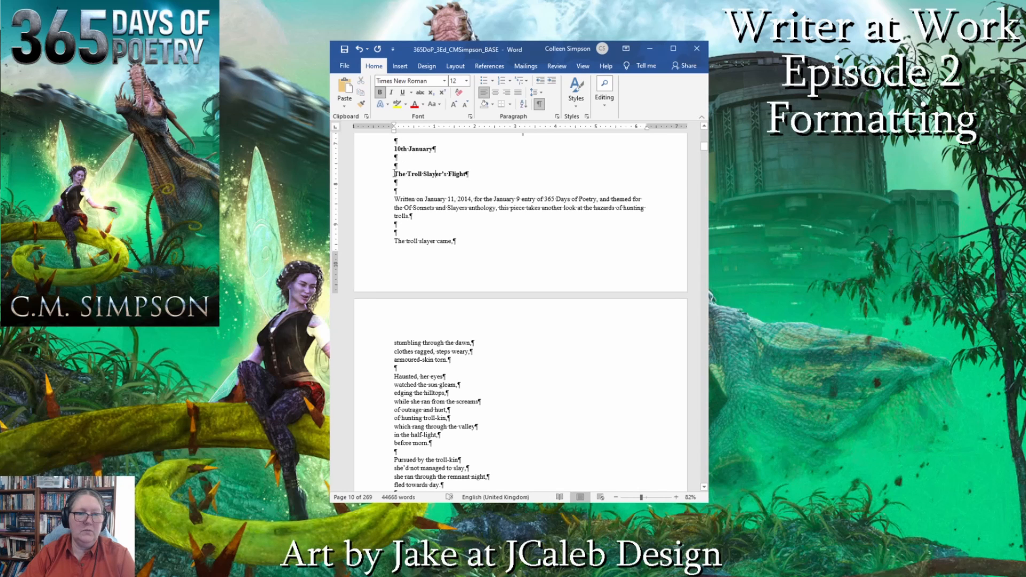
drag(394, 166, 412, 445)
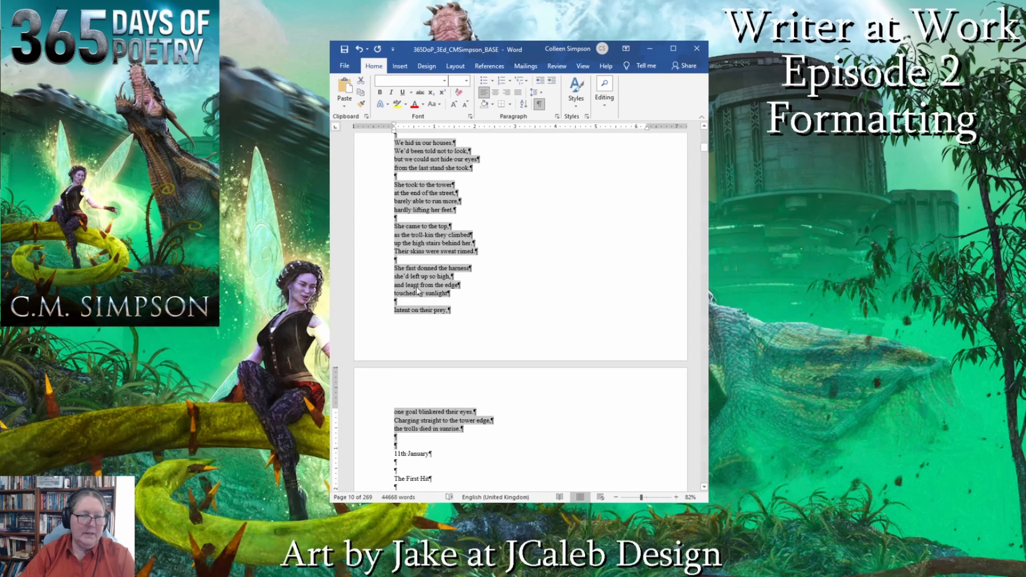
click(495, 92)
scroll(587, 355, up, 15)
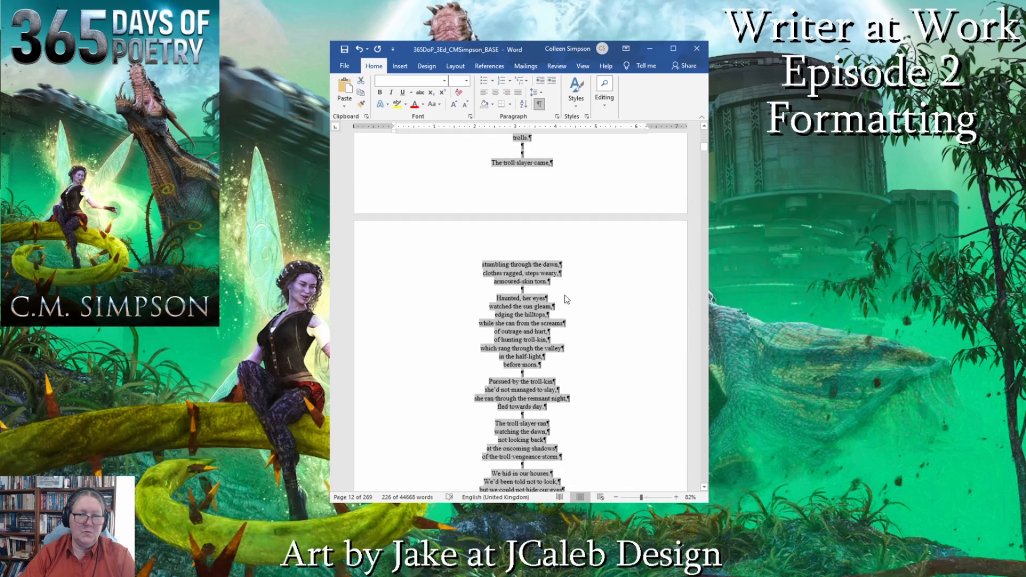
scroll(562, 290, up, 1)
click(571, 262)
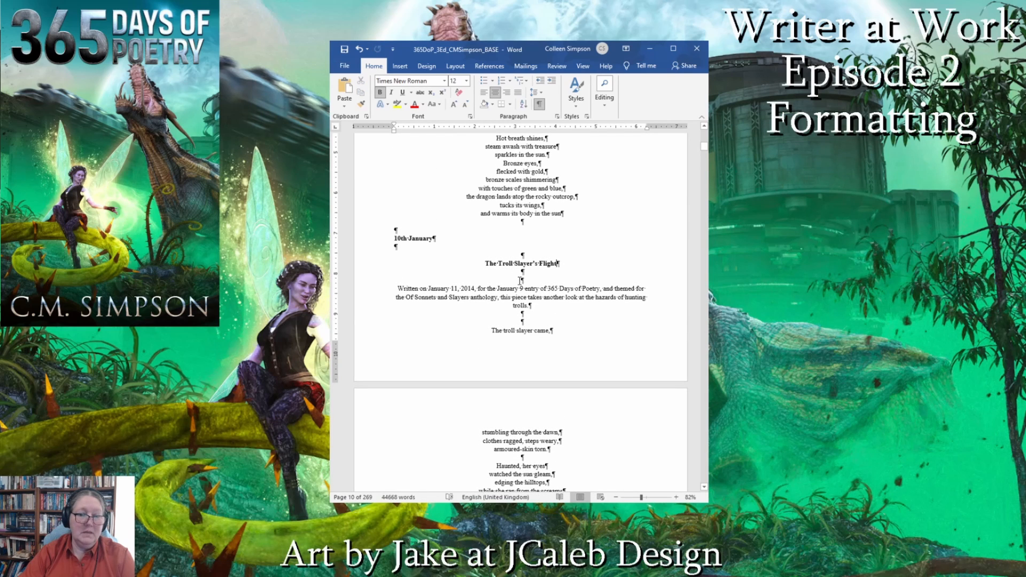
- Italicize the introductory note of "The Troll Slayer's Flight" and make "365 Days of Poetry" bold within it
drag(397, 288, 549, 318)
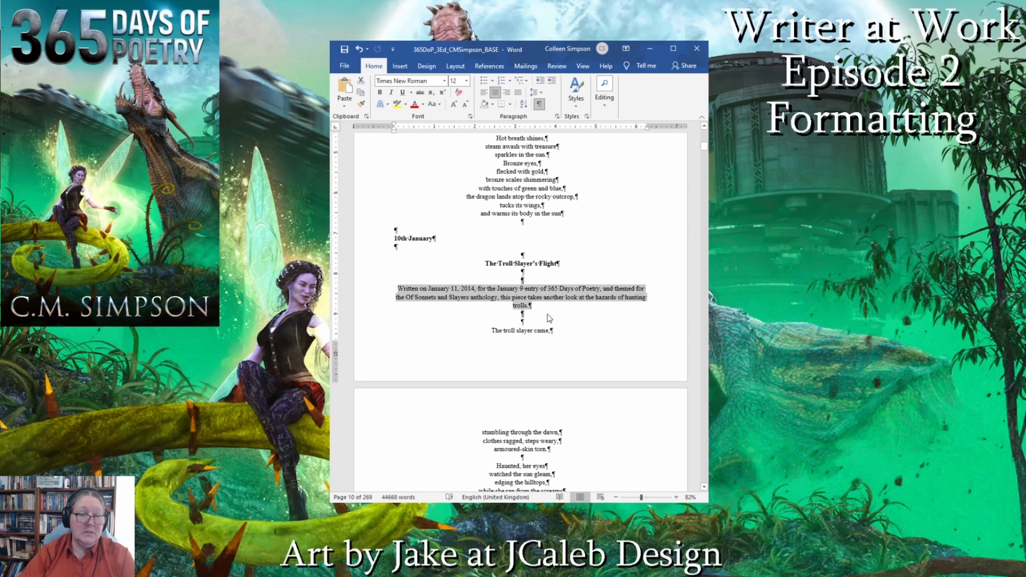
click(391, 92)
click(576, 289)
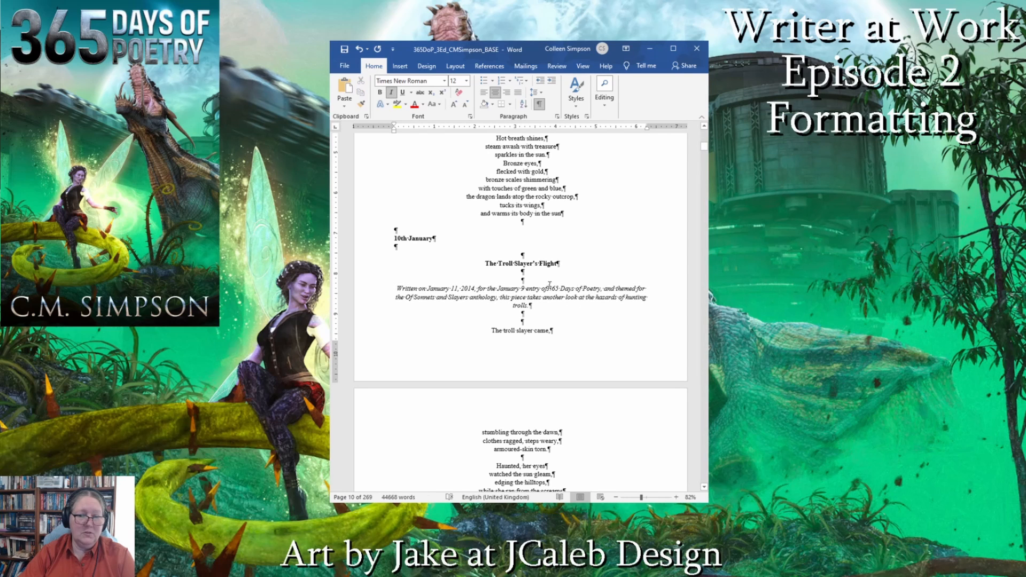
drag(549, 288, 597, 289)
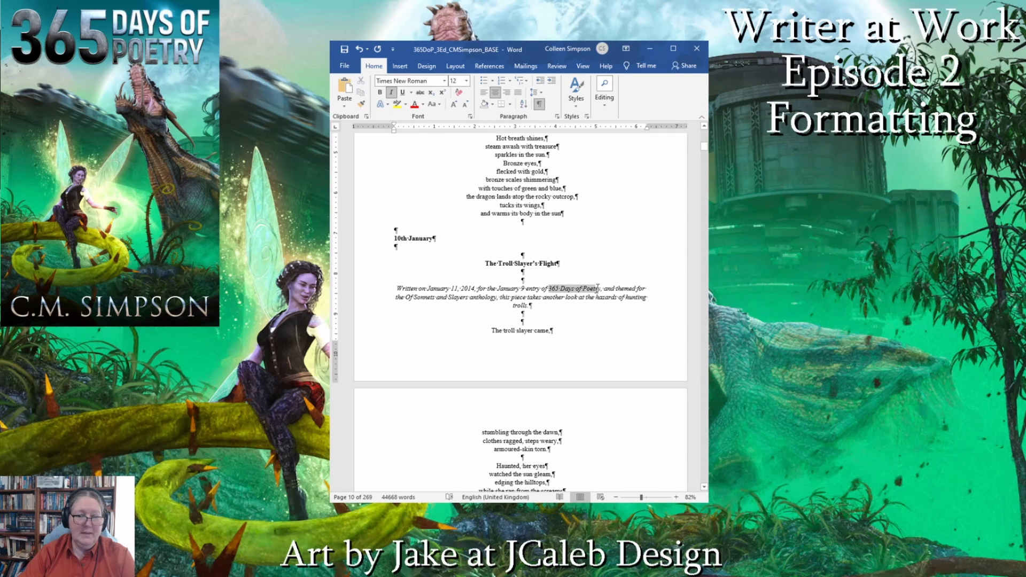
click(380, 92)
- Replace the word "anthology" with "collection" in the introductory note of "The Troll Slayer's Flight"
click(495, 294)
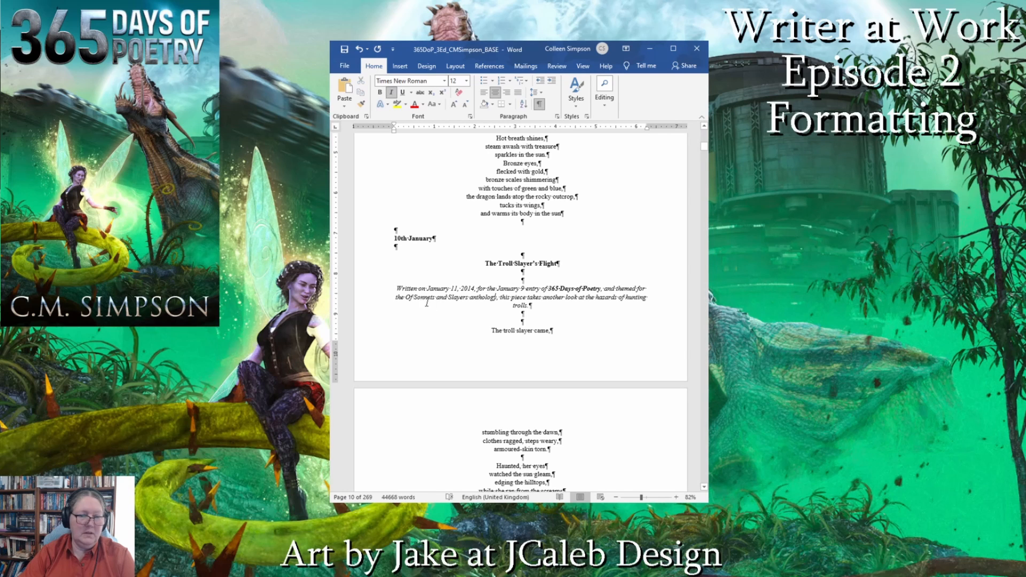
double_click(493, 297)
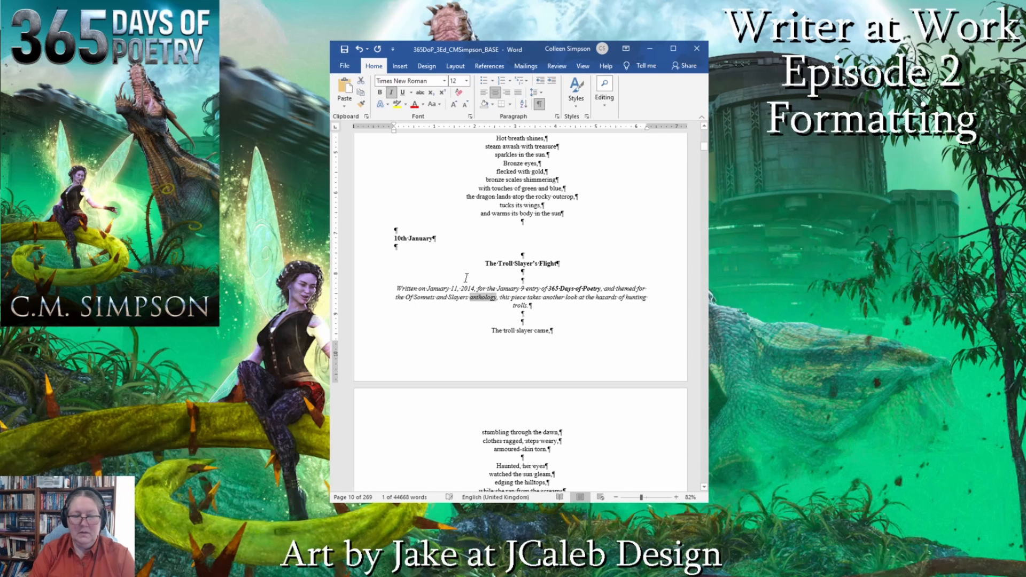
text(collection)
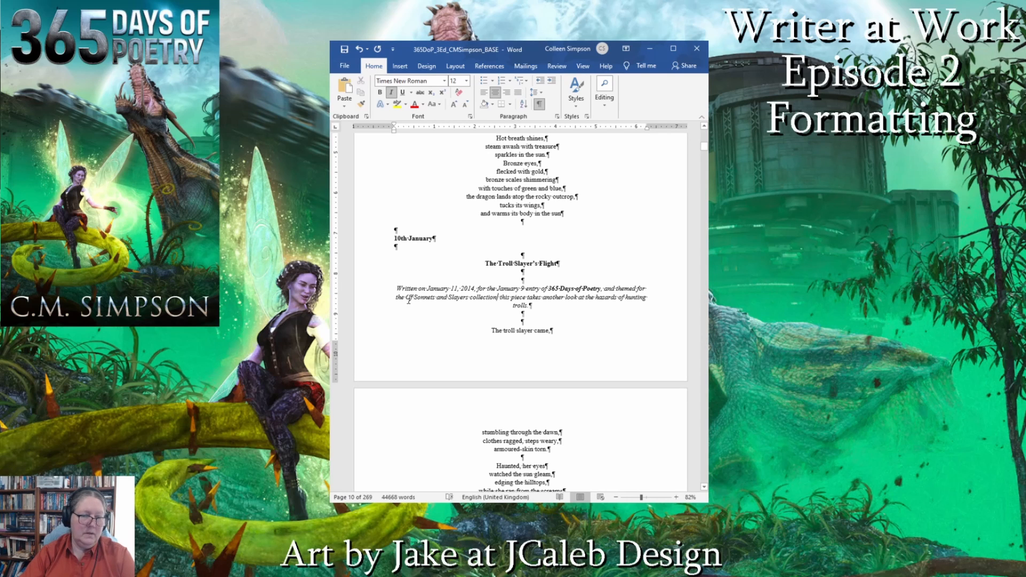
- Make the book title "Of Sonnets and Slayers" bold in the 10th January introductory note
drag(404, 301, 468, 298)
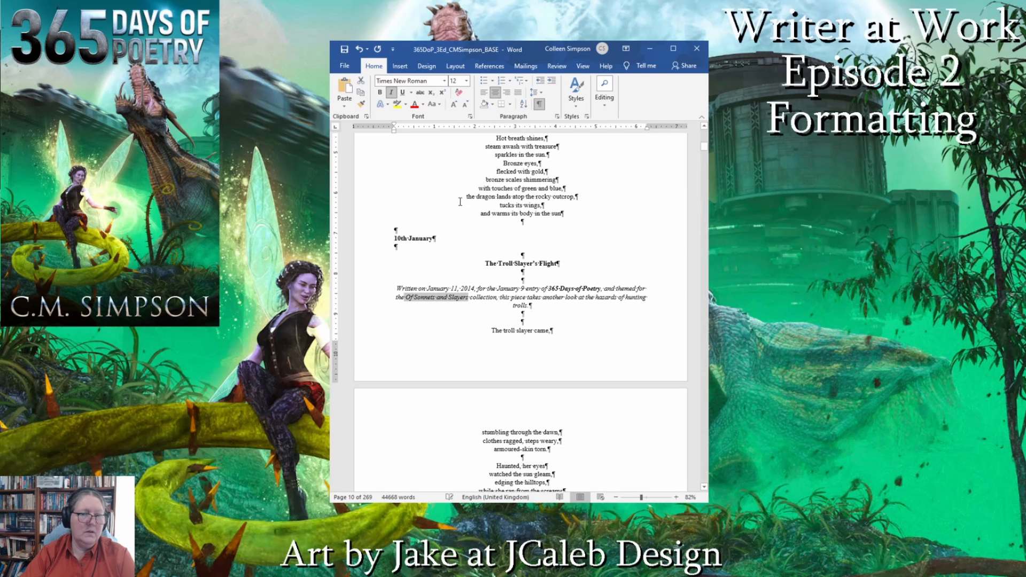
click(380, 93)
click(540, 304)
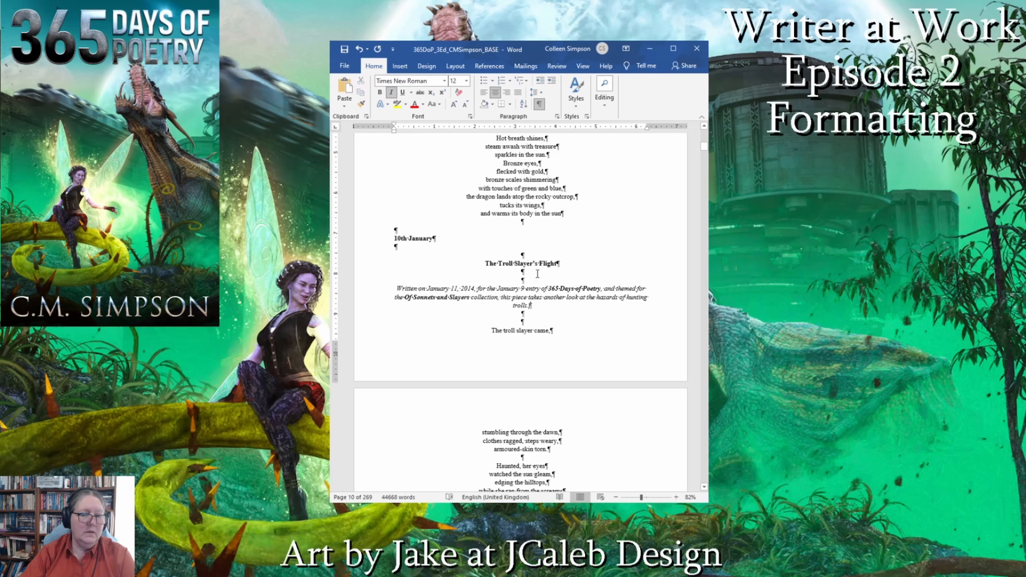
scroll(523, 283, down, 4)
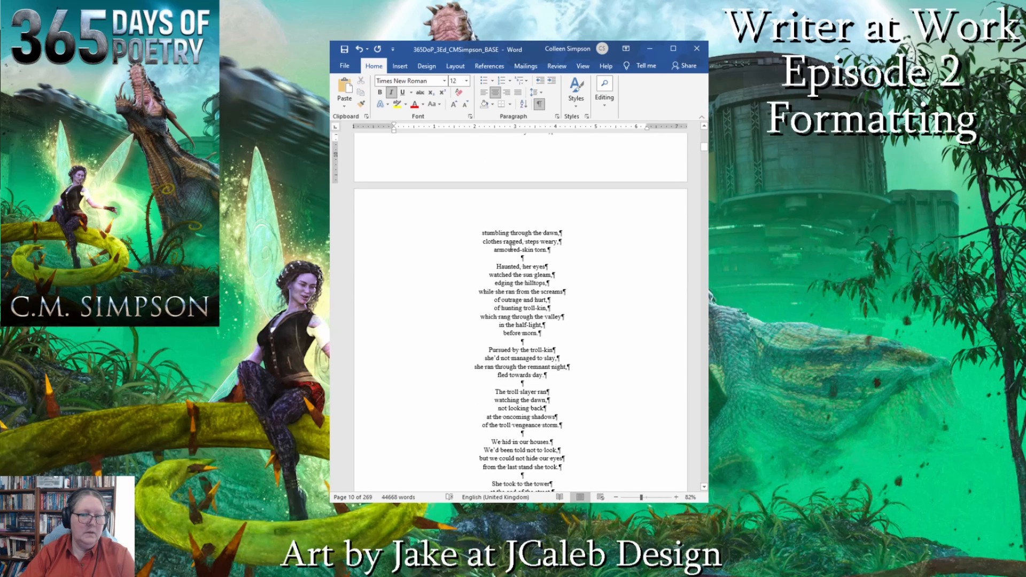
click(511, 248)
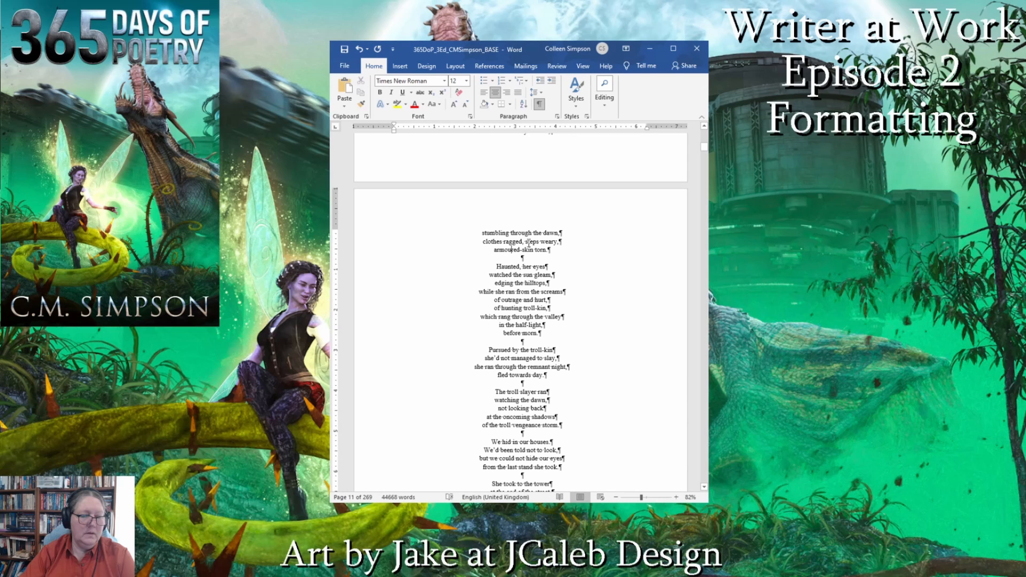
- Set the whole document's proofing language to English (United States) and change "armoured" to "armored" in the troll slayer poem
key(ctrl+a)
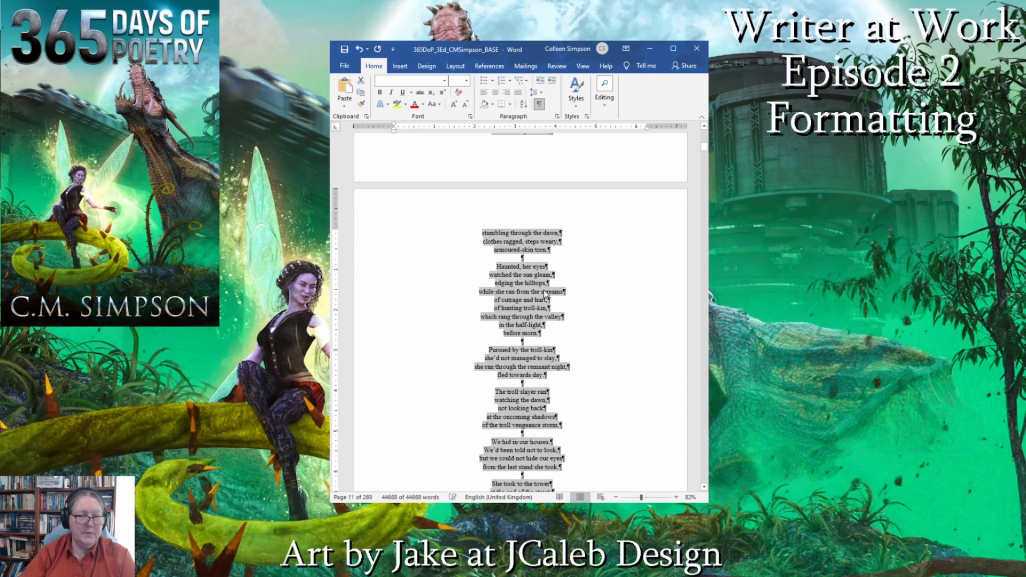
click(526, 283)
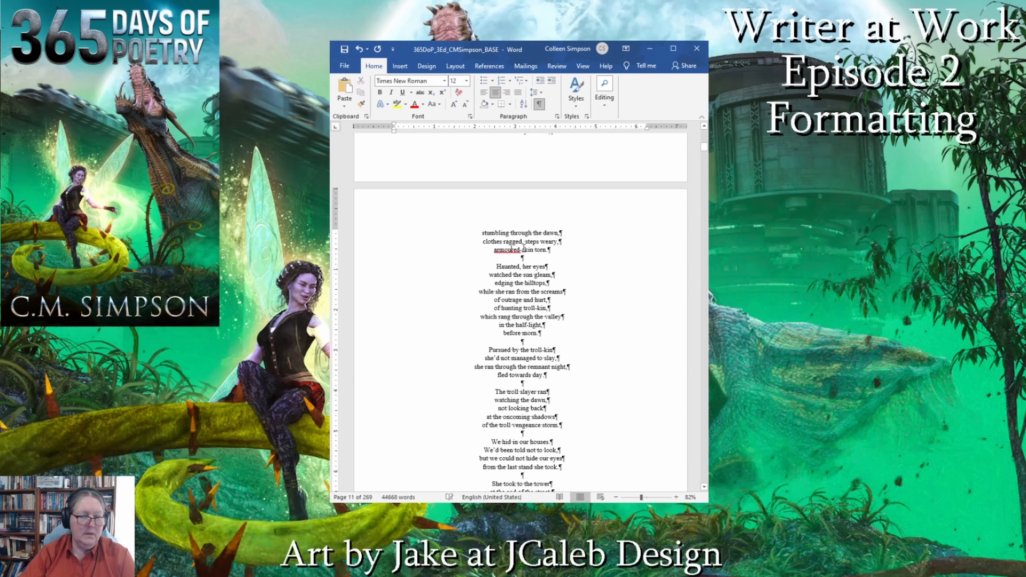
key(BackSpace)
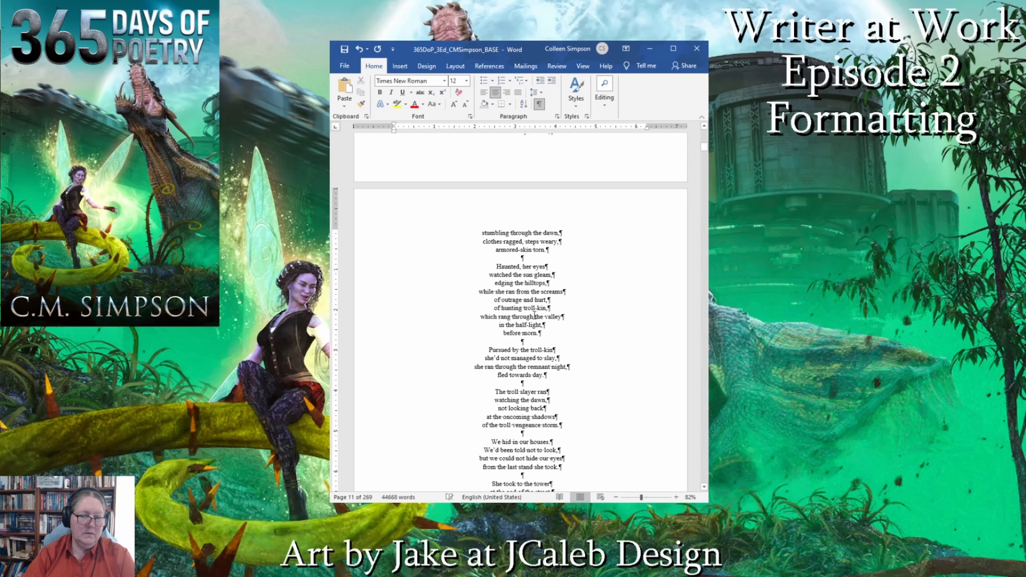
- Make the "11th January" date heading and the poem title "The First Hit" bold
scroll(565, 311, up, 5)
scroll(565, 311, down, 6)
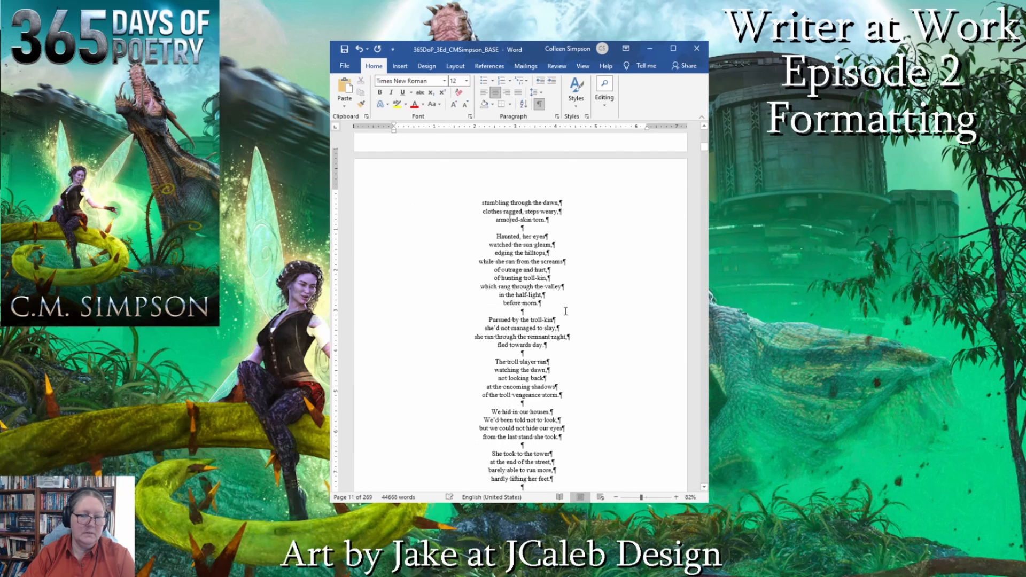
scroll(565, 311, down, 18)
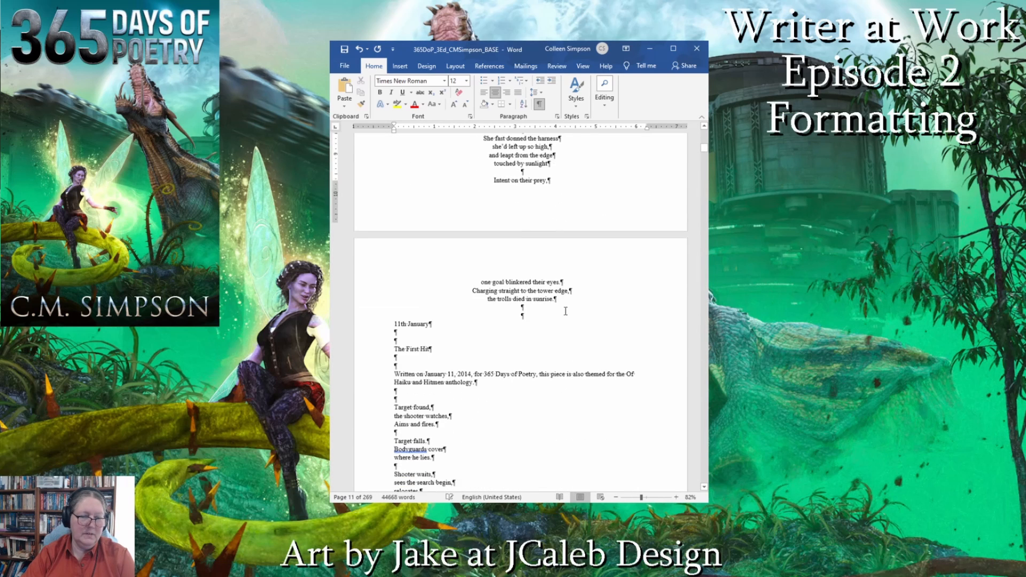
scroll(566, 311, down, 2)
drag(398, 279, 413, 311)
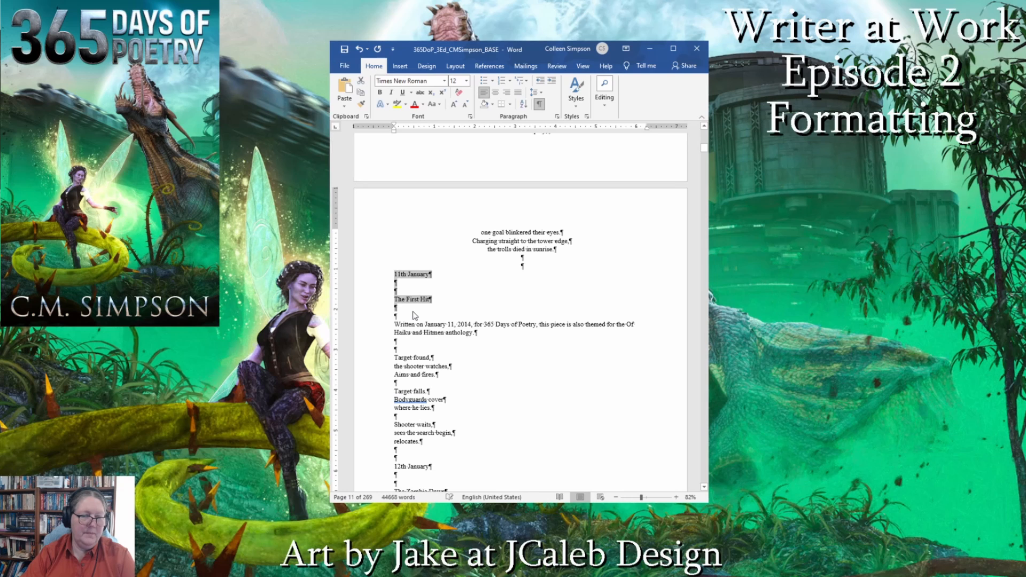
click(413, 312)
drag(397, 278, 386, 311)
click(416, 282)
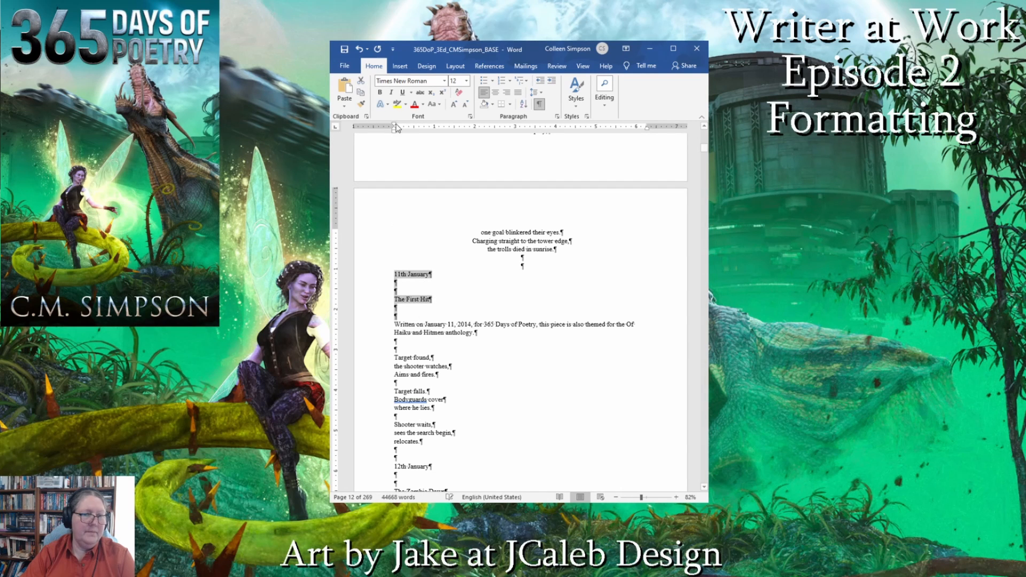
click(380, 92)
click(407, 300)
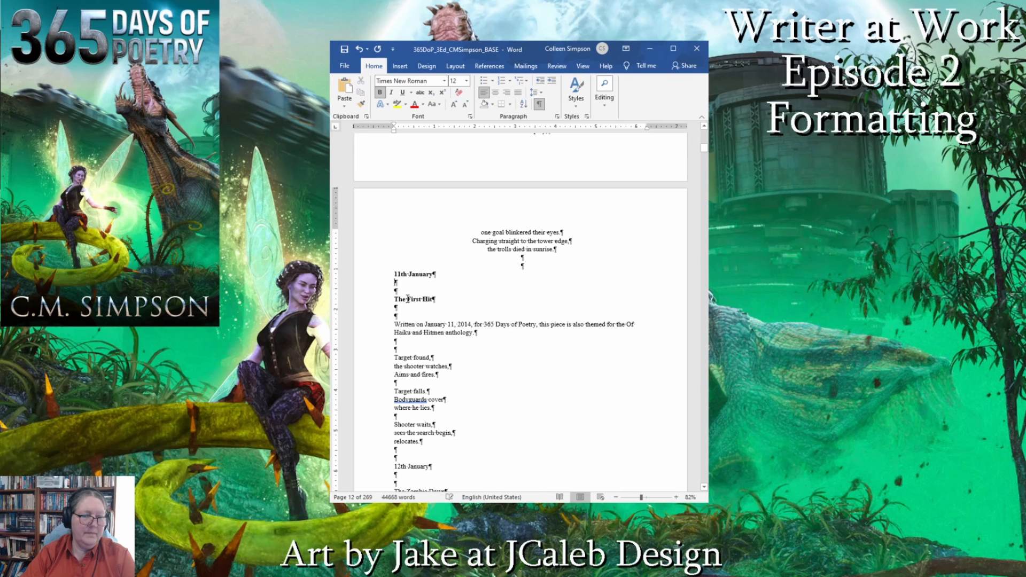
- Center the title, introductory note and all verses of "The First Hit", leaving the date heading left-aligned
drag(400, 299, 476, 333)
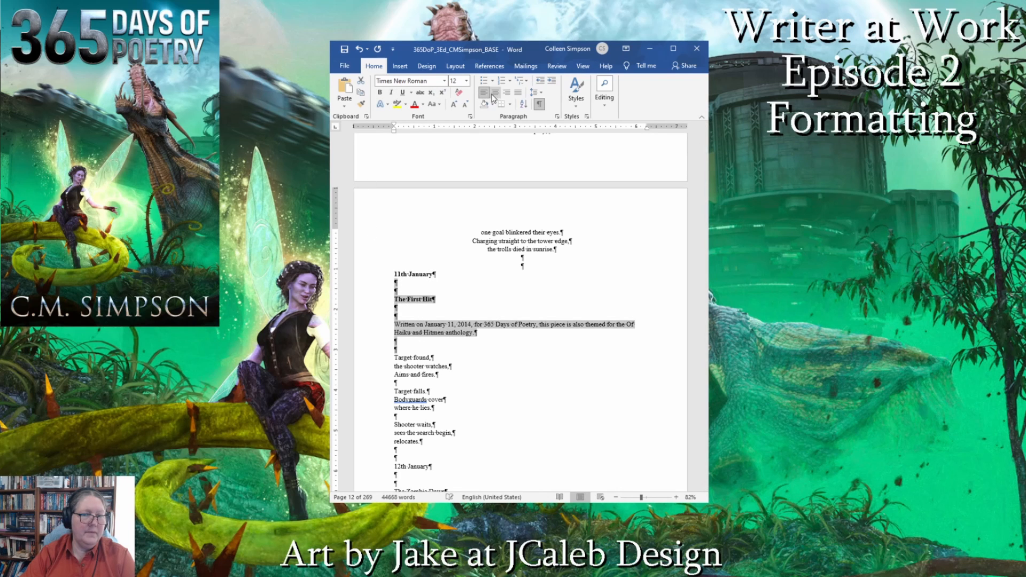
click(492, 306)
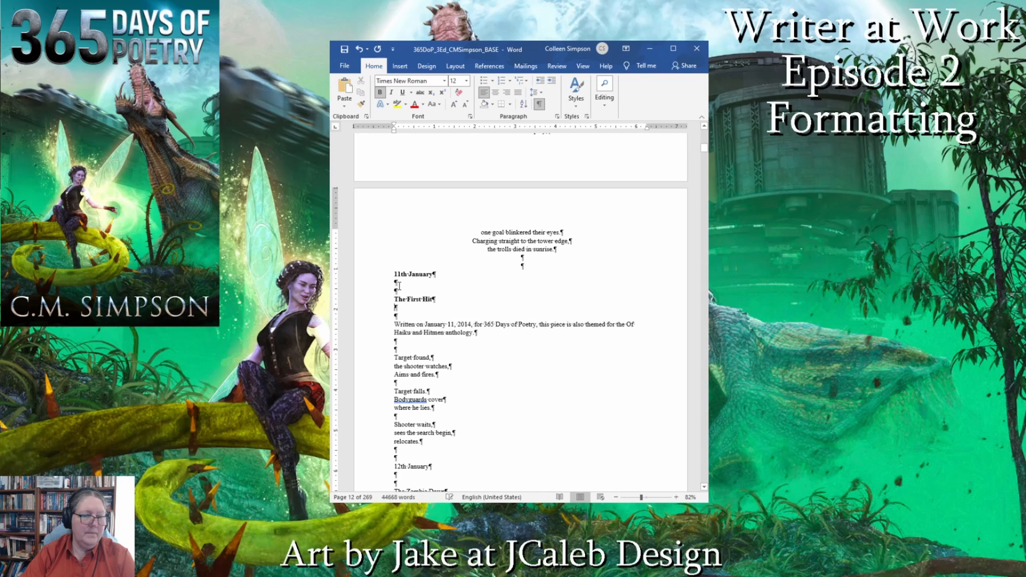
drag(390, 281, 434, 459)
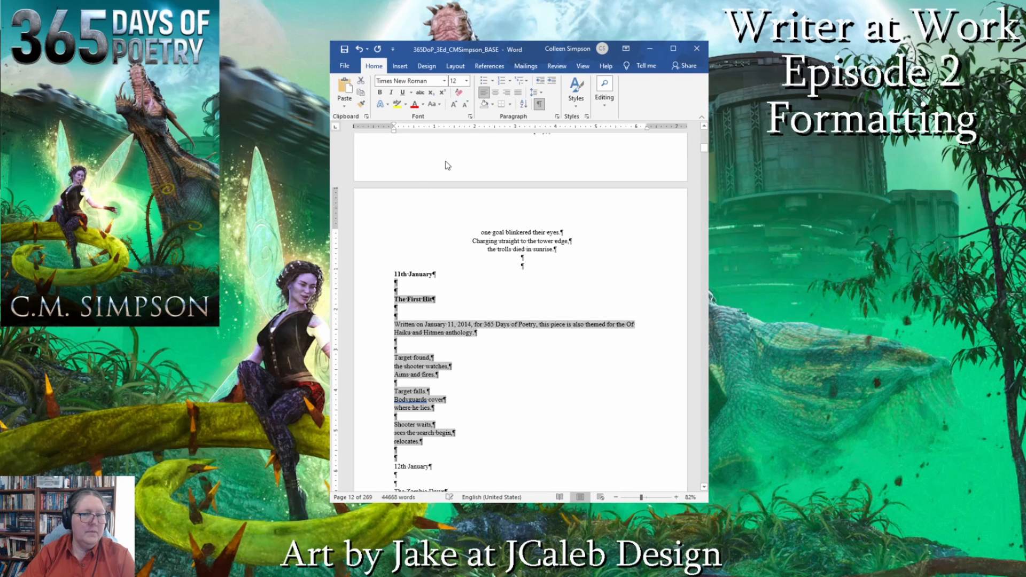
click(496, 92)
click(496, 299)
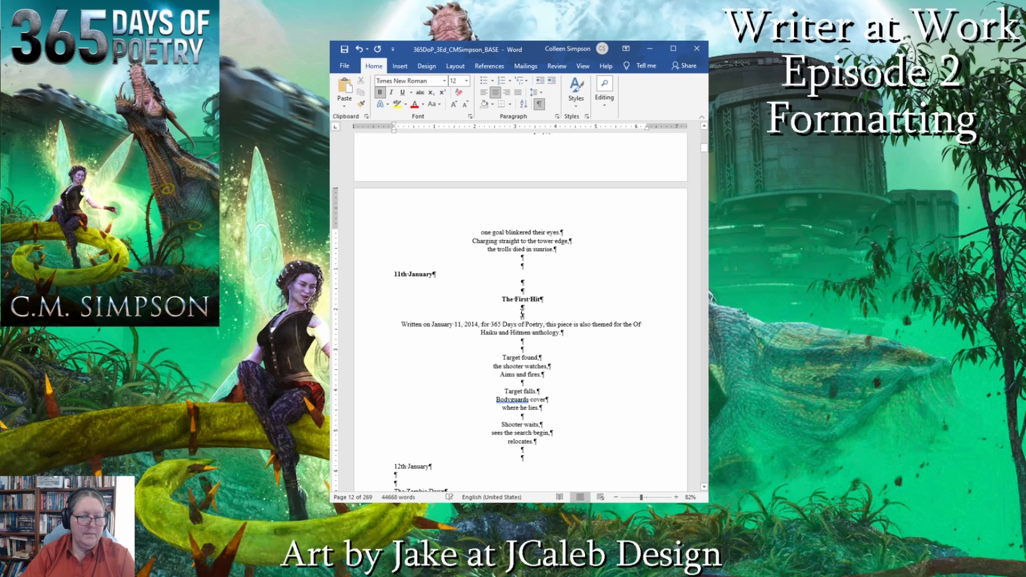
- Italicize the introductory note of "The First Hit" and make "365 Days of Poetry" bold within it
drag(522, 314, 565, 334)
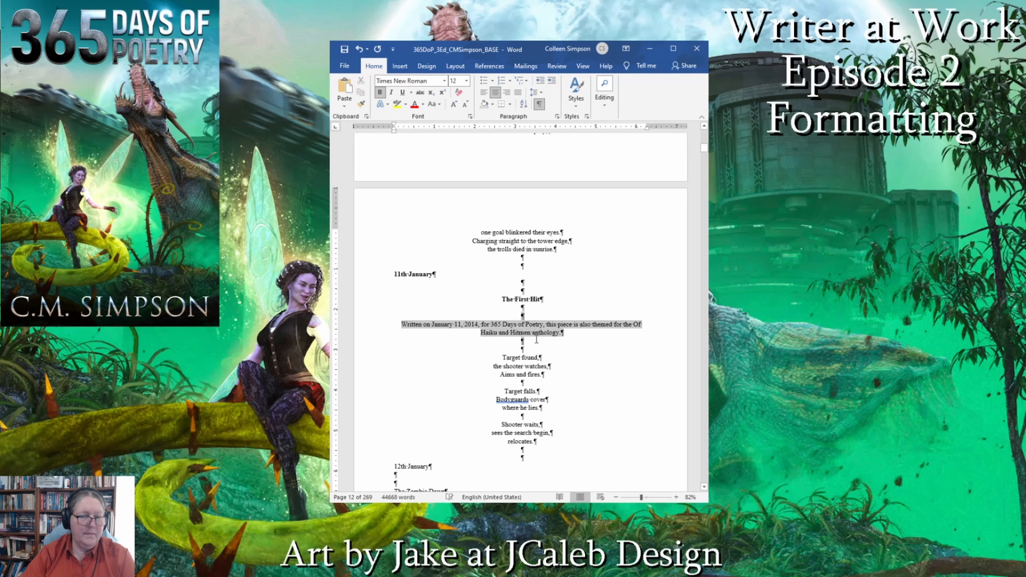
click(392, 93)
click(545, 332)
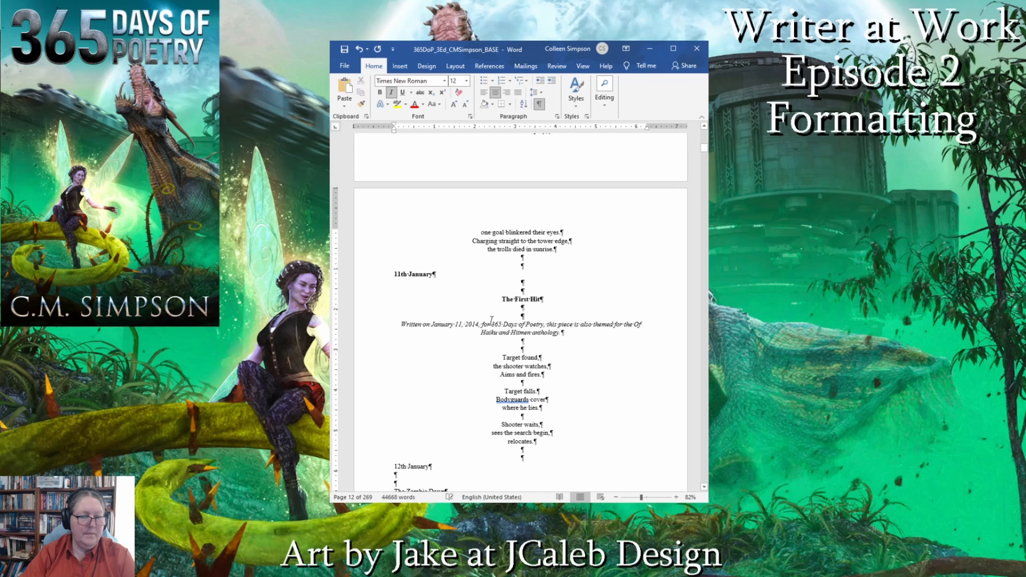
drag(491, 322, 542, 323)
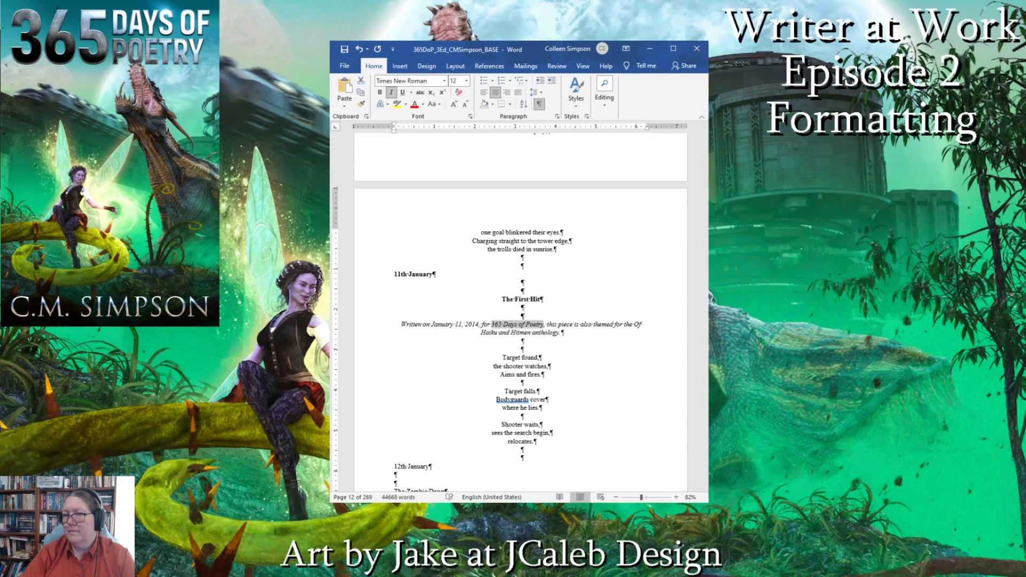
key(alt+Tab)
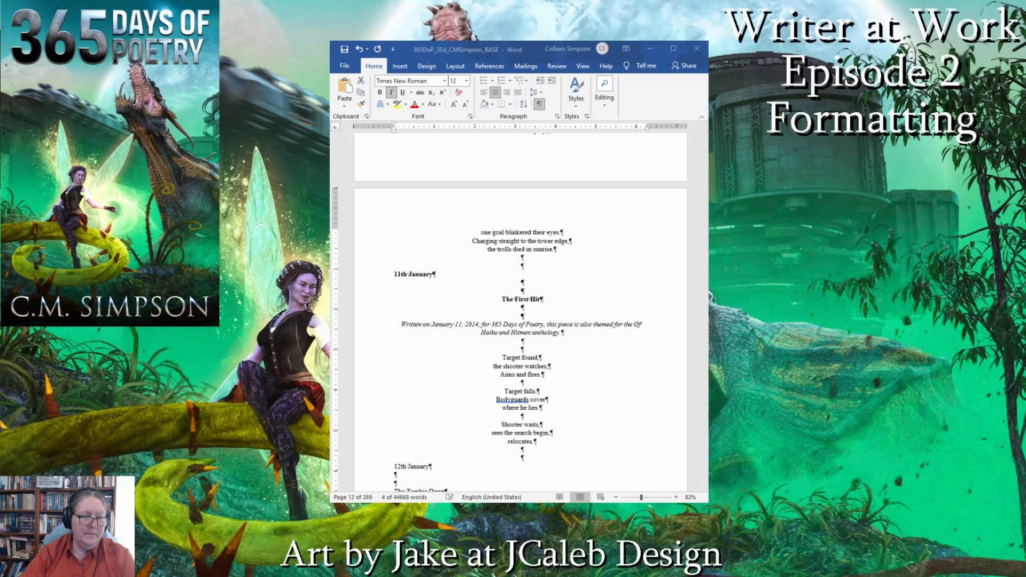
key(alt+Tab)
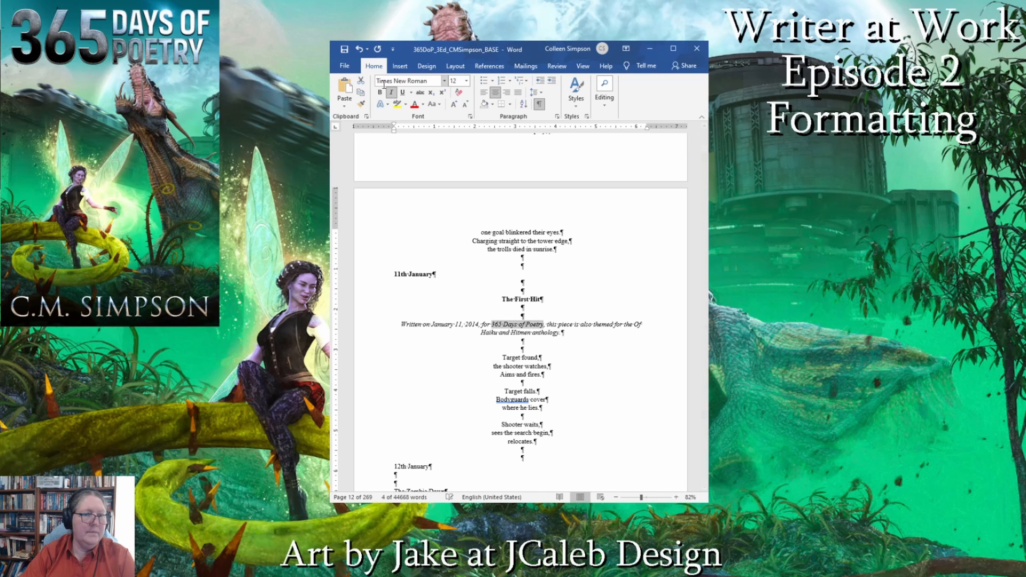
click(380, 94)
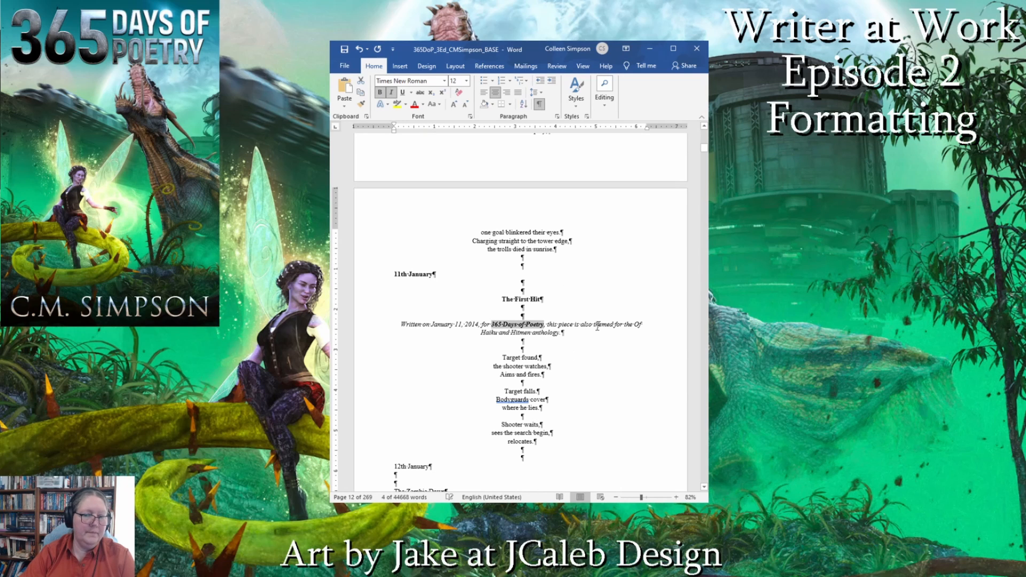
- Replace "anthology" with "collection" and make the book title "Of Haiku and Hitmen" bold in the 11th January introductory note
double_click(538, 332)
text(collec)
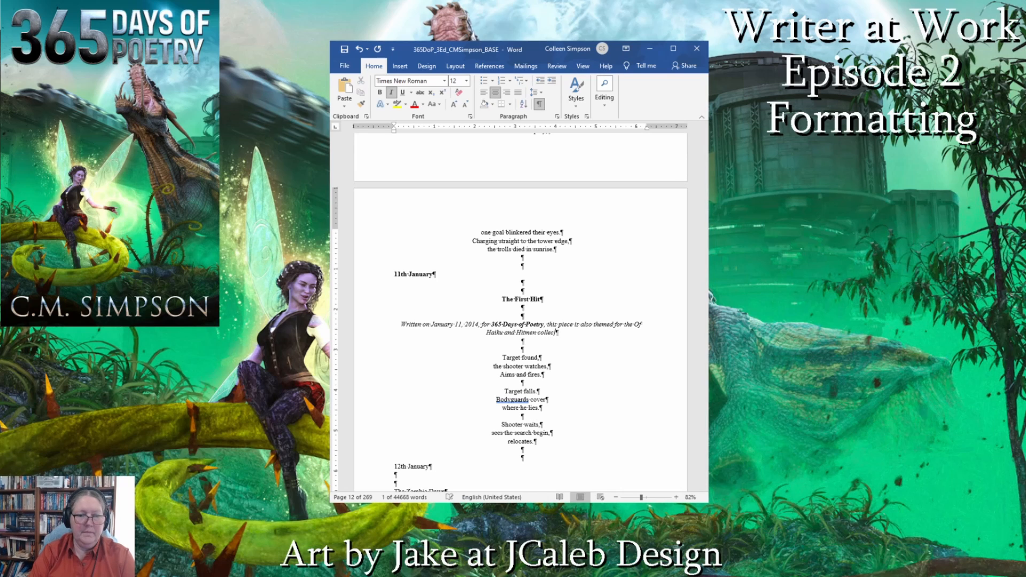
text(tion.)
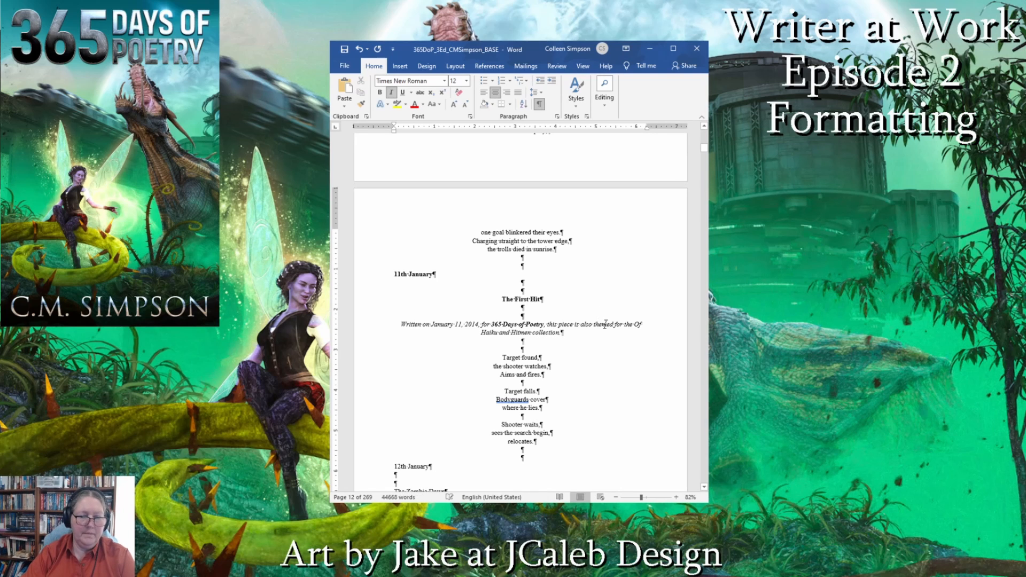
drag(634, 325, 538, 334)
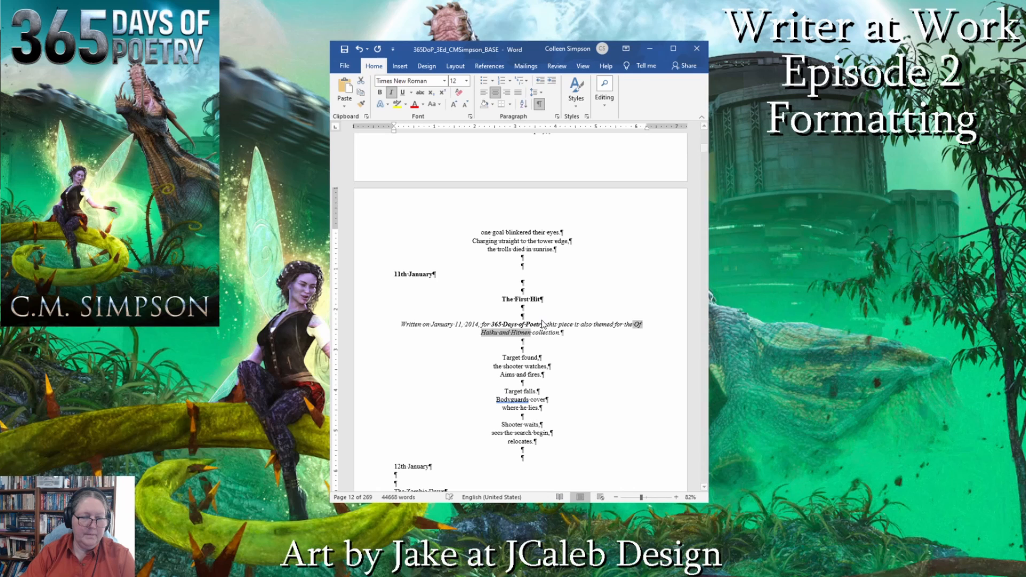
key(ctrl+b)
click(520, 340)
- Make the "12th January" date heading and the poem title "The Zombie Dawn" bold
scroll(495, 292, down, 7)
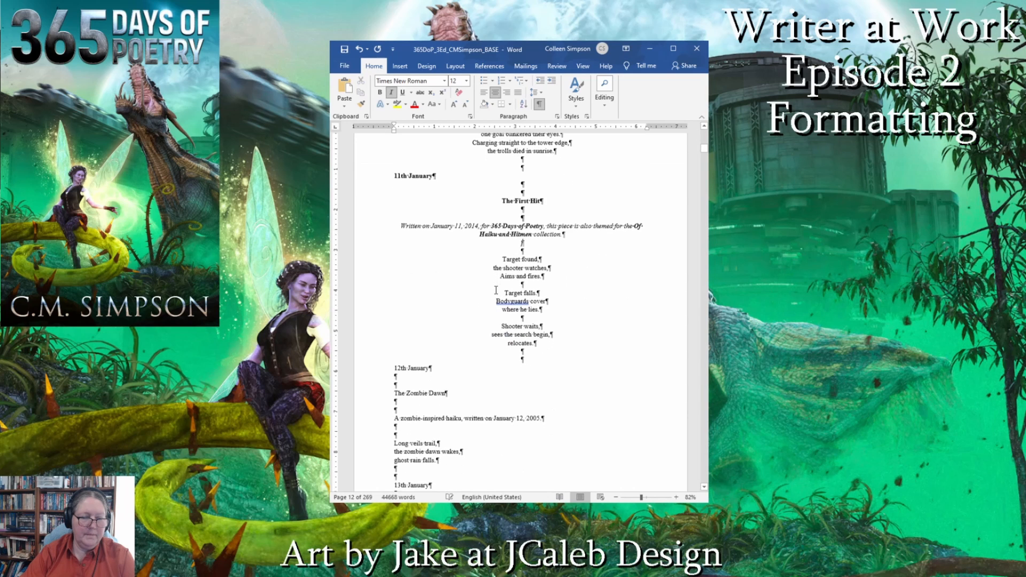
scroll(496, 290, down, 3)
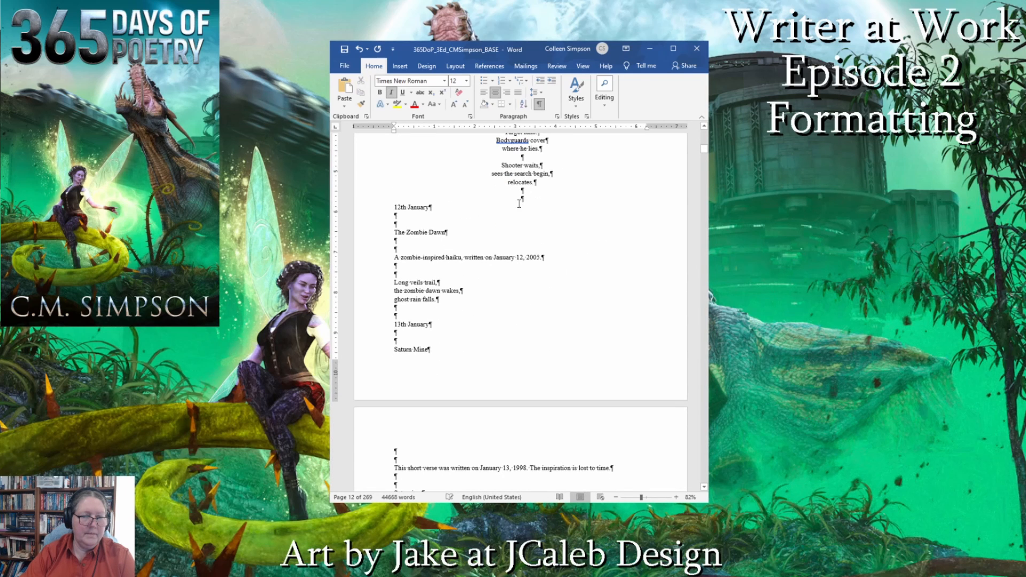
triple_click(520, 231)
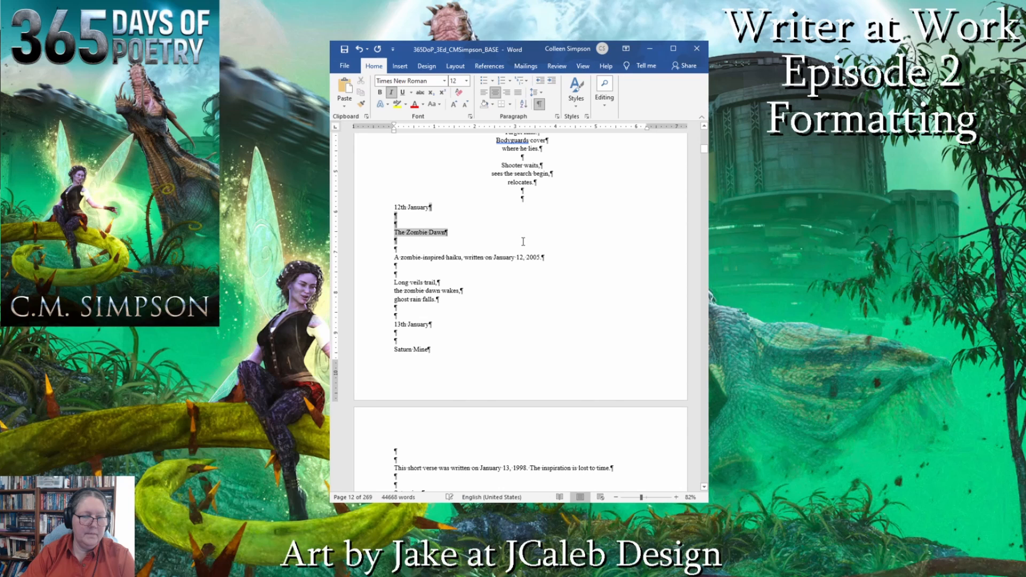
drag(395, 208, 419, 243)
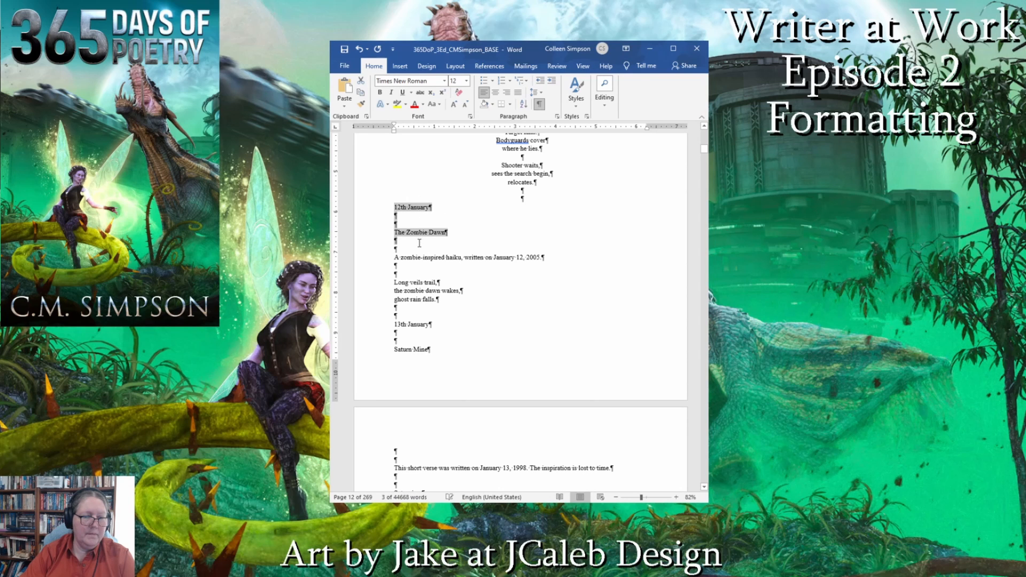
click(380, 92)
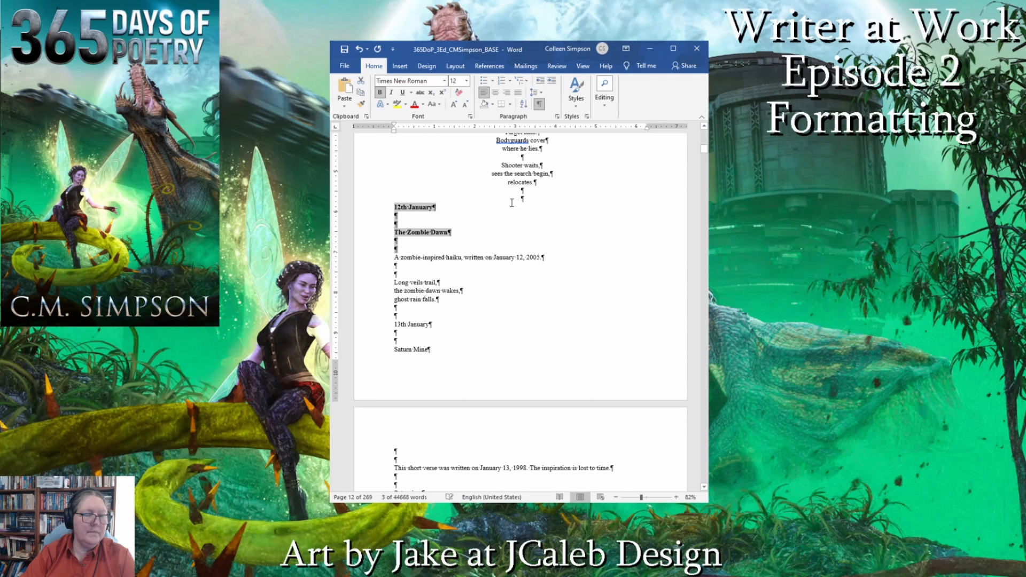
click(511, 202)
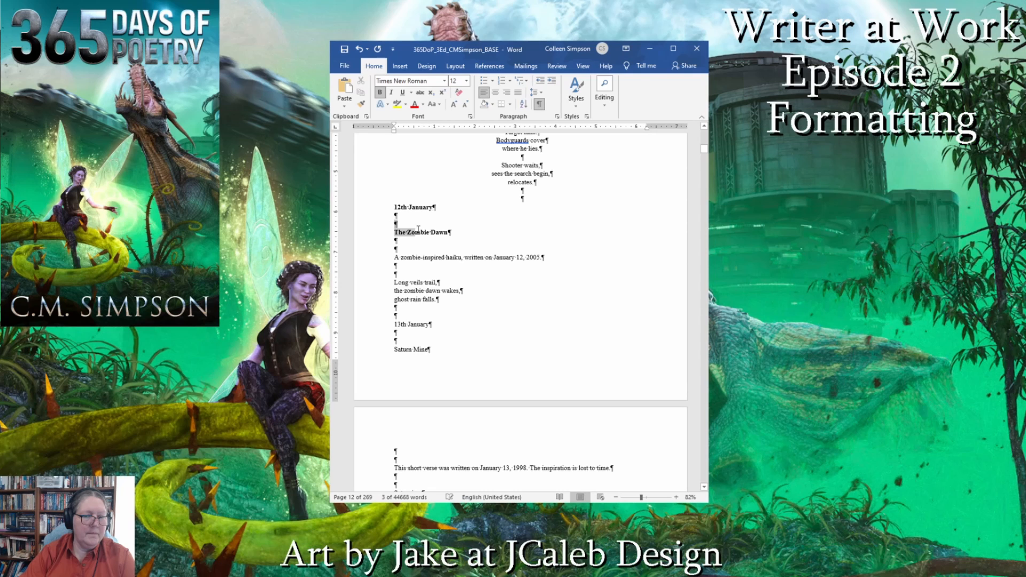
- Center the title, introductory note and haiku of "The Zombie Dawn", and italicize the introductory note
drag(393, 231, 473, 314)
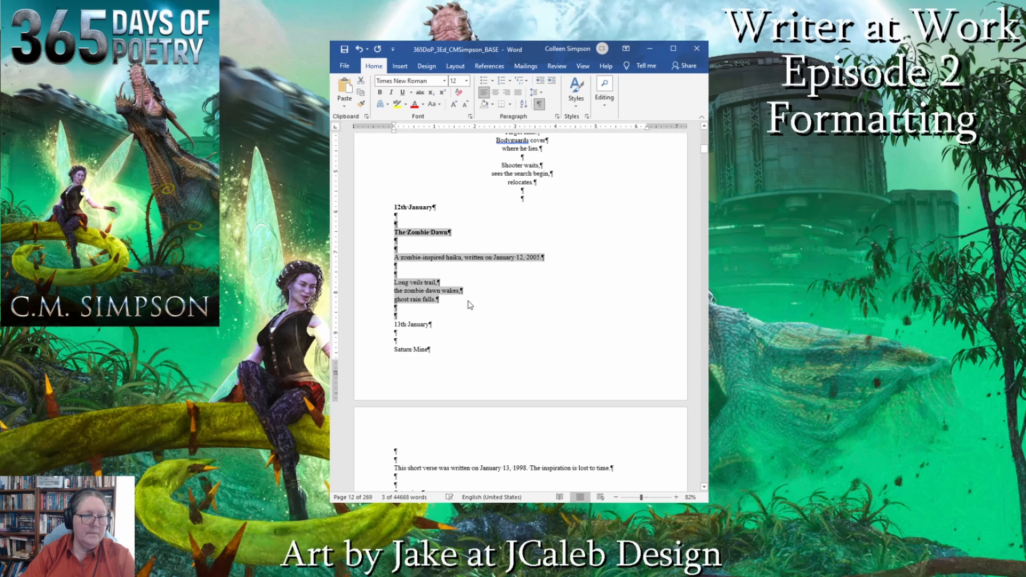
click(496, 92)
click(607, 226)
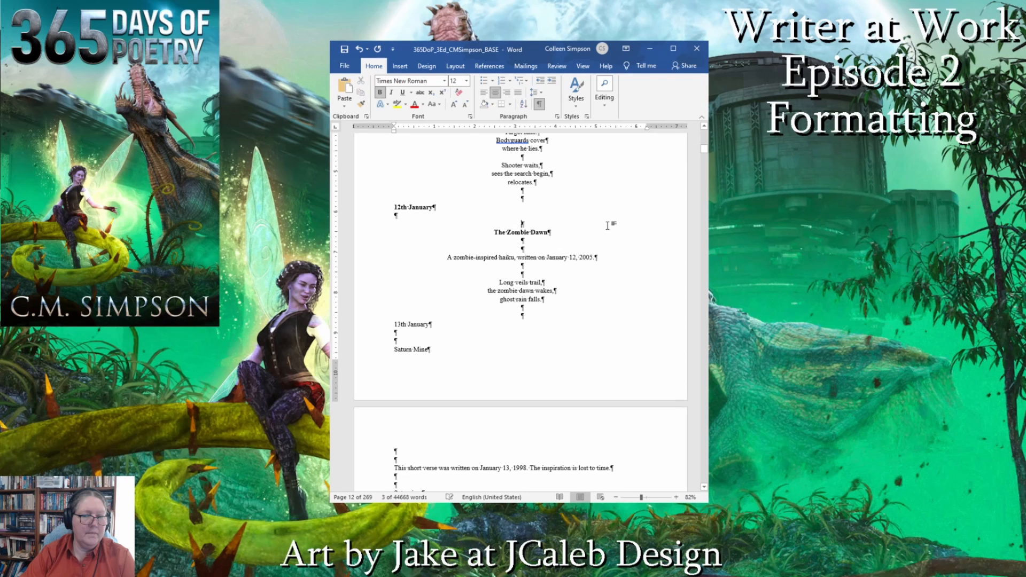
triple_click(523, 257)
click(390, 92)
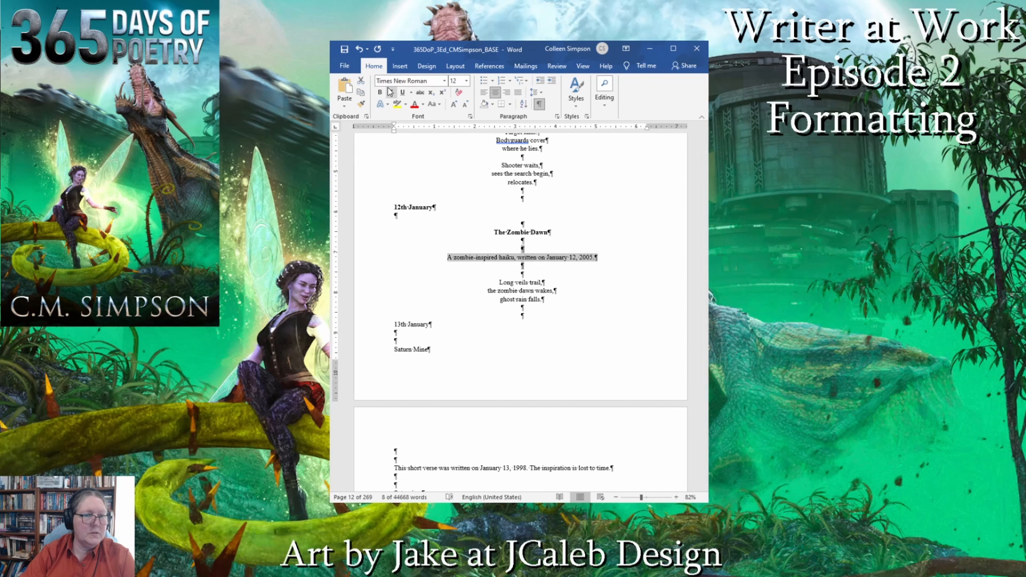
click(593, 223)
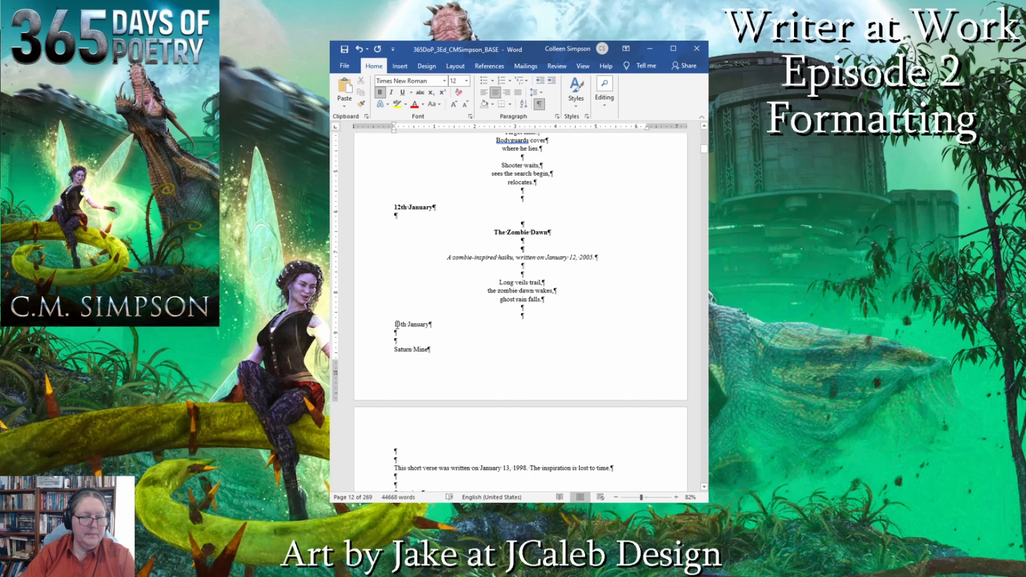
- Make the "13th January" date heading and the poem title "Saturn Mine" bold
drag(515, 316, 547, 357)
click(380, 92)
click(463, 327)
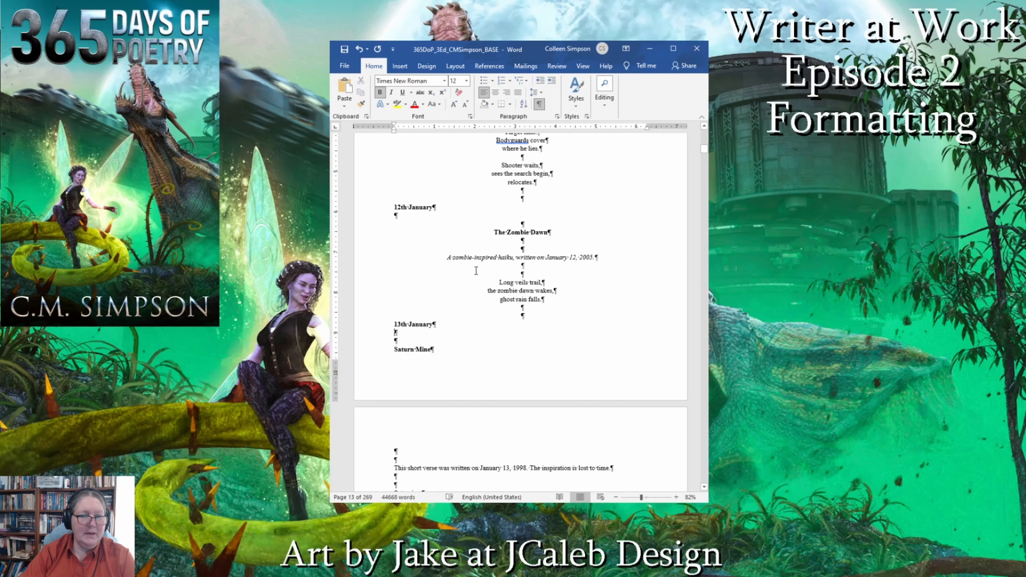
- Center the title, introductory note and verse of "Saturn Mine", and italicize the introductory note
scroll(476, 265, down, 7)
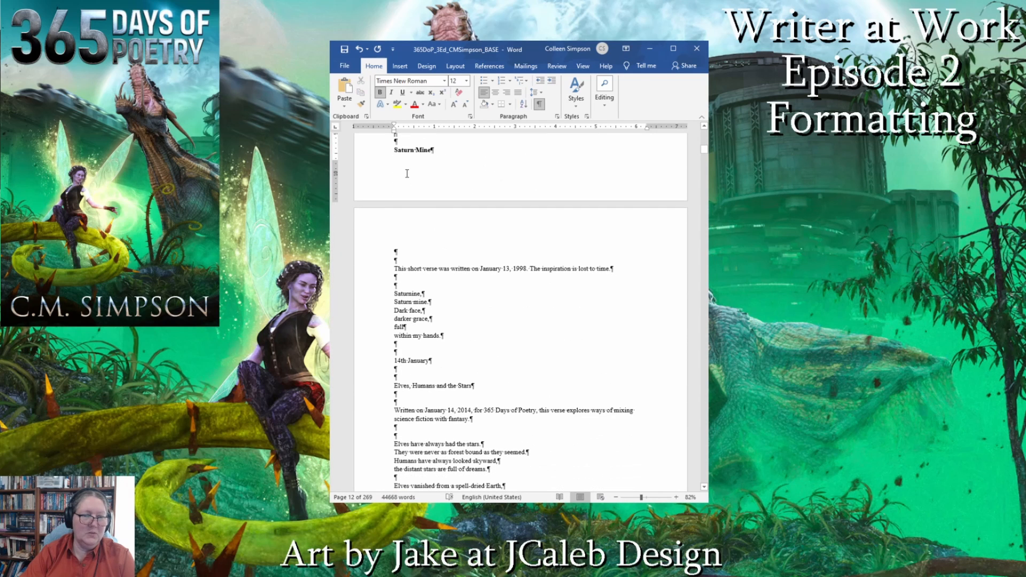
drag(392, 143, 470, 338)
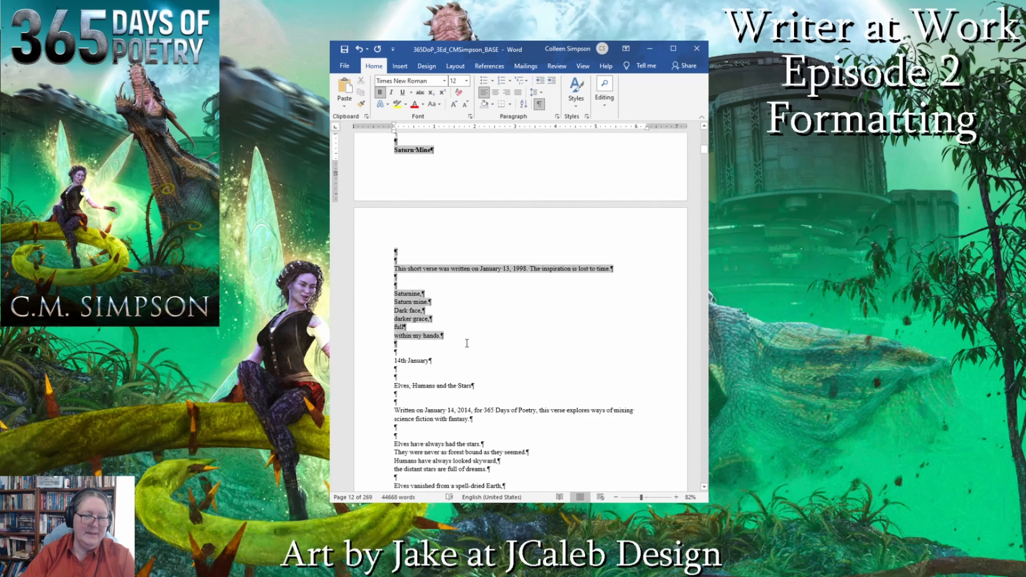
click(496, 94)
click(438, 262)
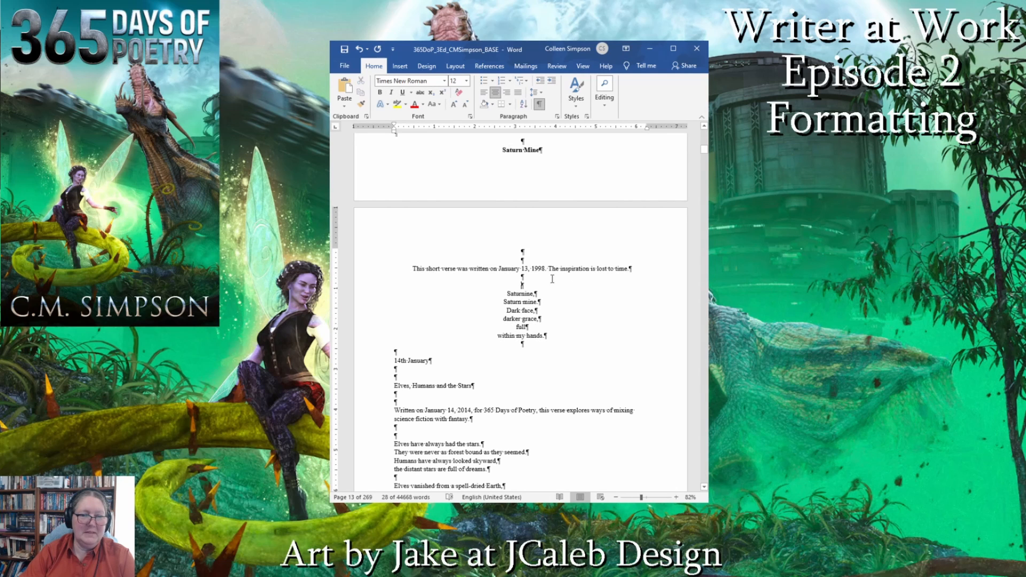
drag(412, 269, 633, 269)
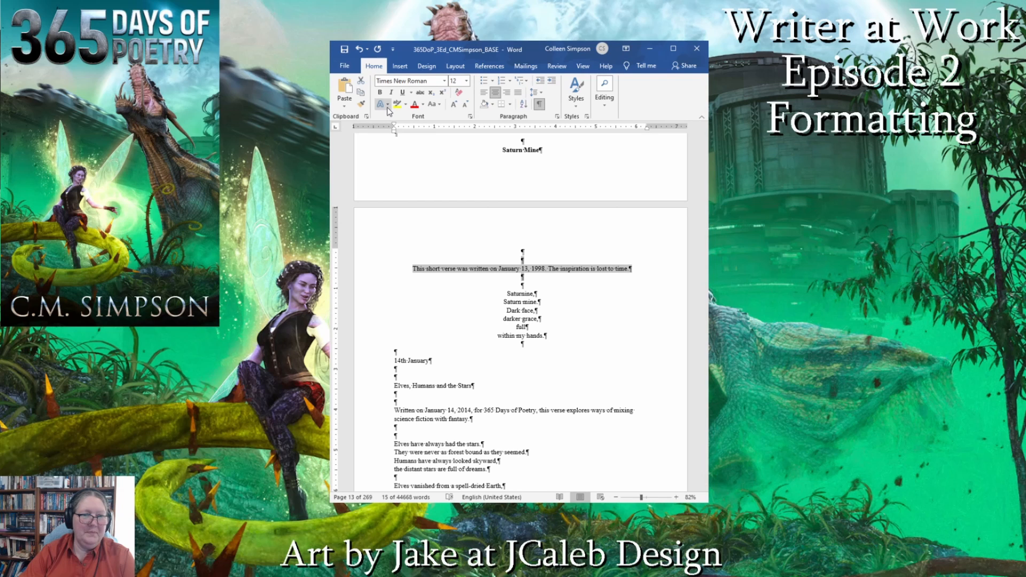
click(390, 93)
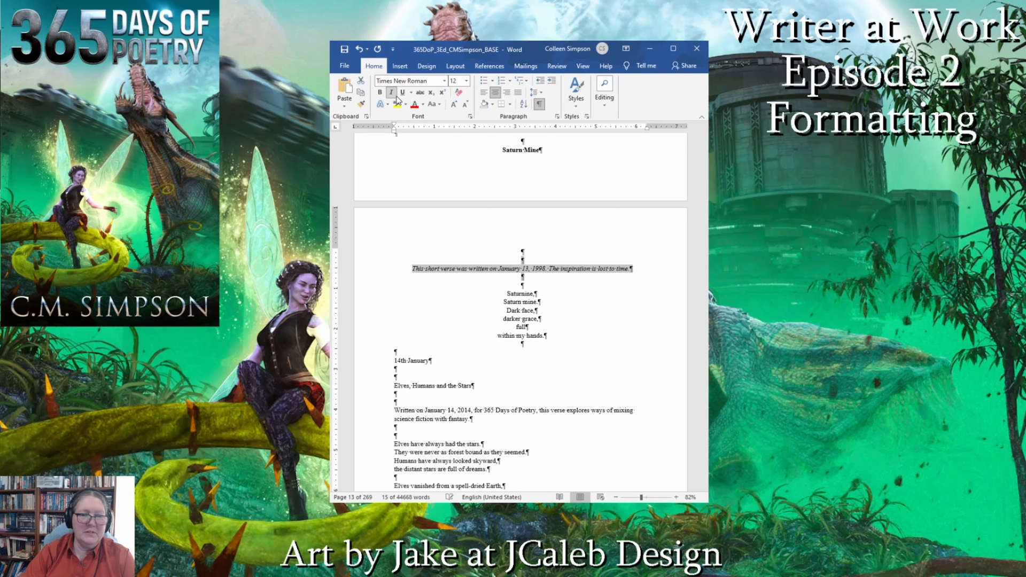
click(579, 306)
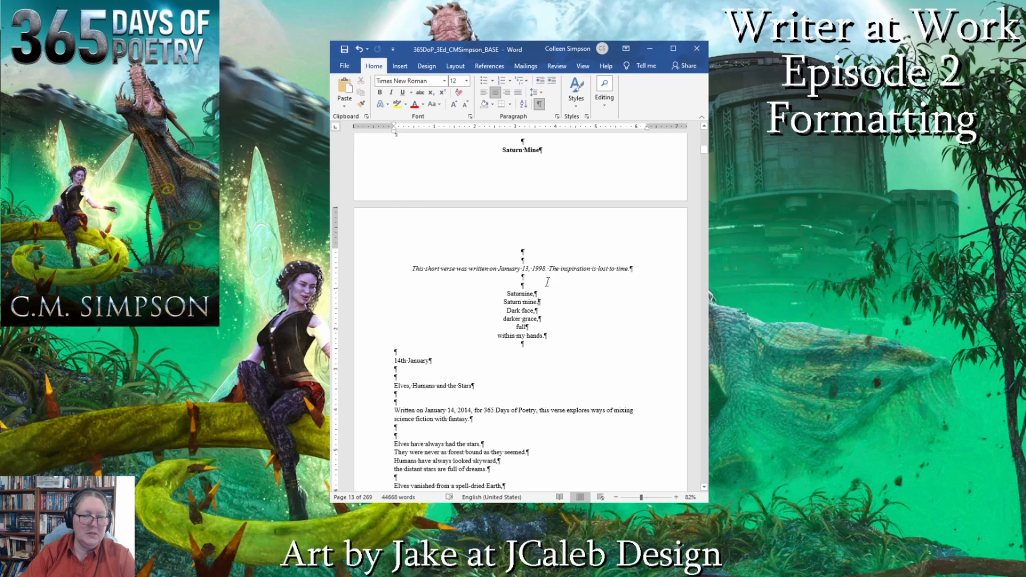
- Select the "14th January" date heading together with the poem title "Elves, Humans and the Stars"
drag(394, 350, 425, 400)
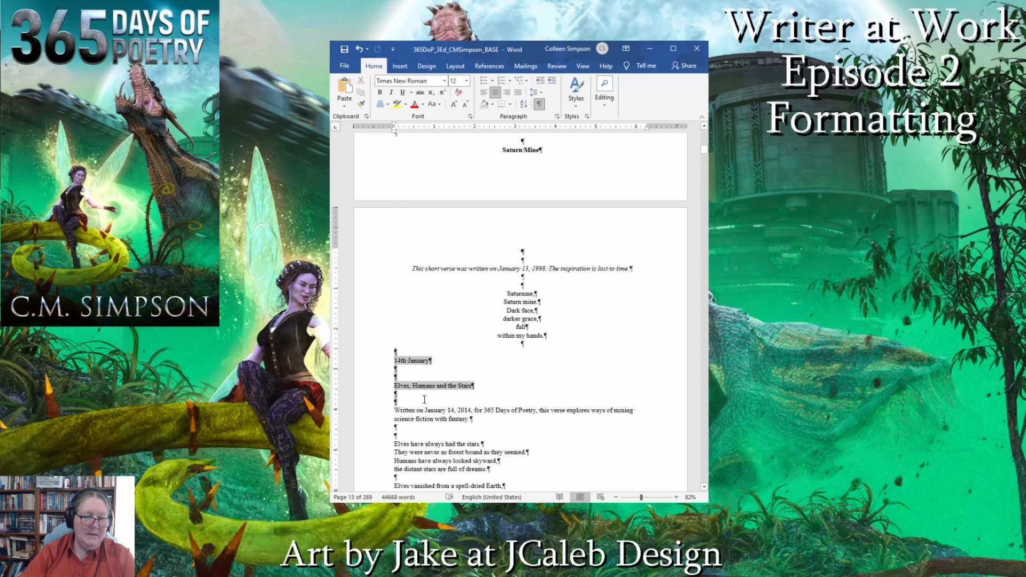